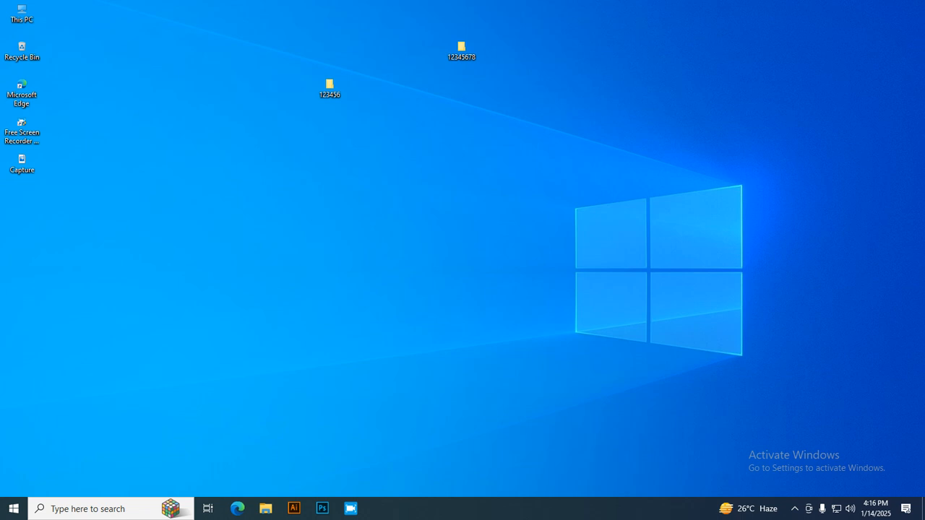
right_click(203, 211)
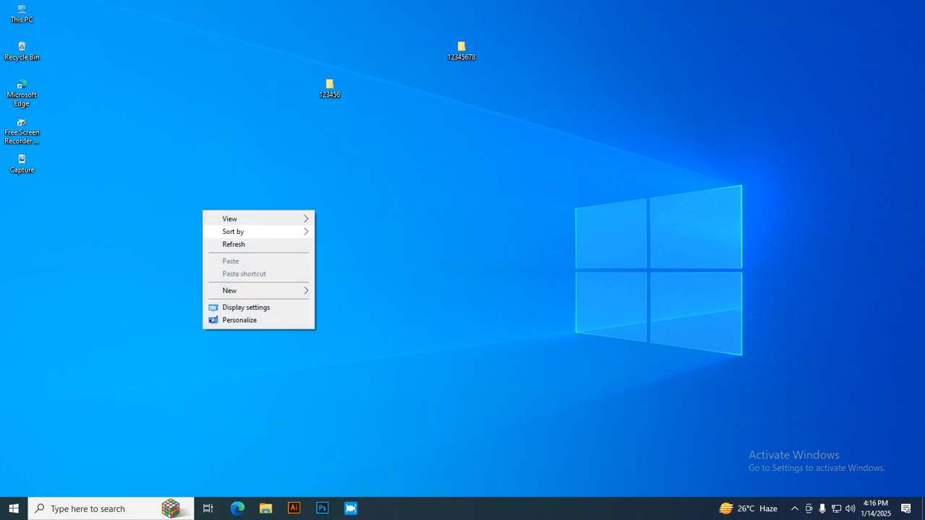
click(233, 244)
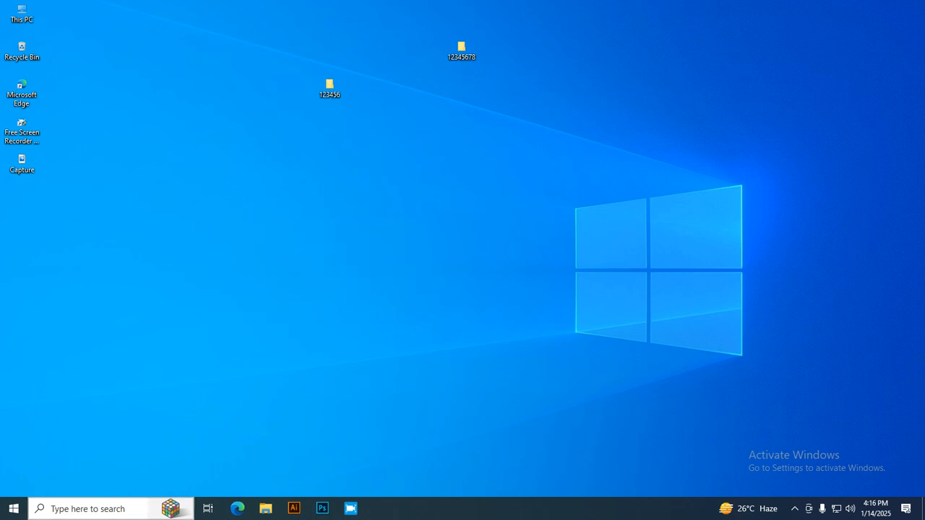
Launch Excel 2016 and create a blank workbook
click(109, 509)
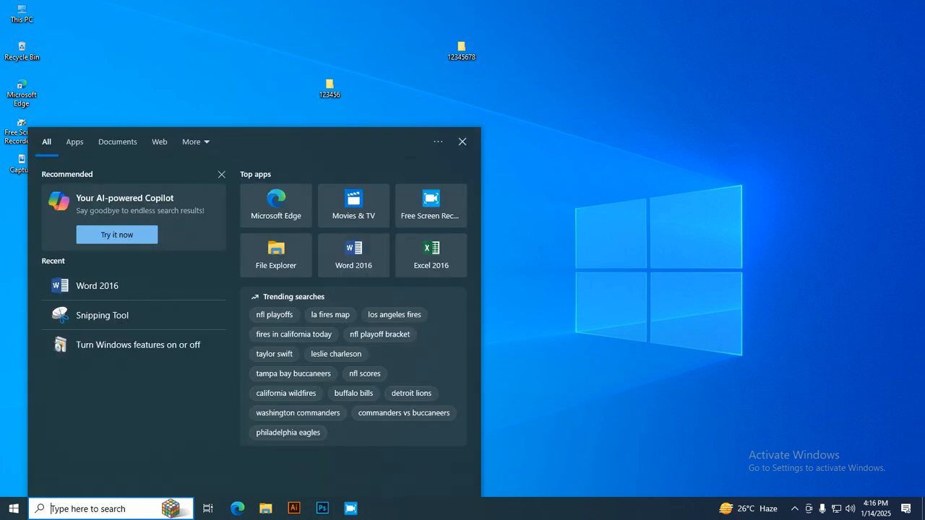
text(w)
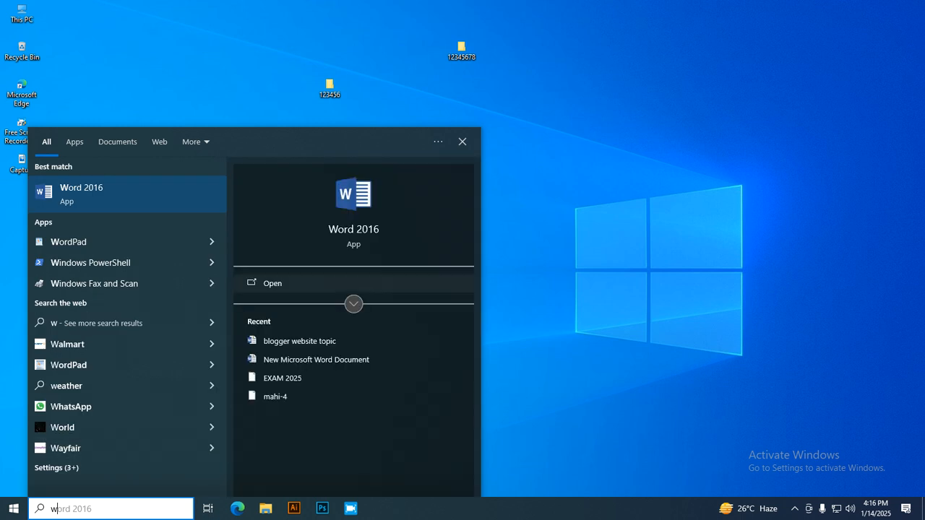
key(BackSpace)
text(e)
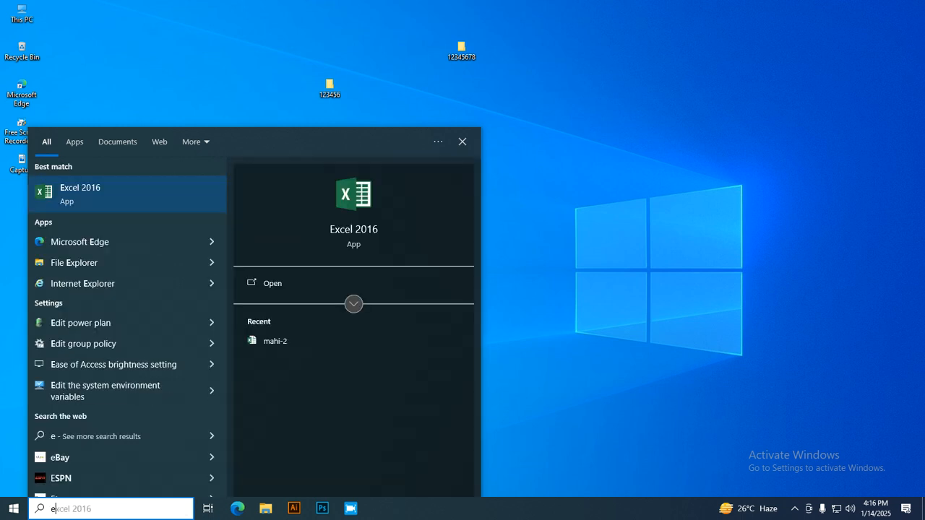
key(Return)
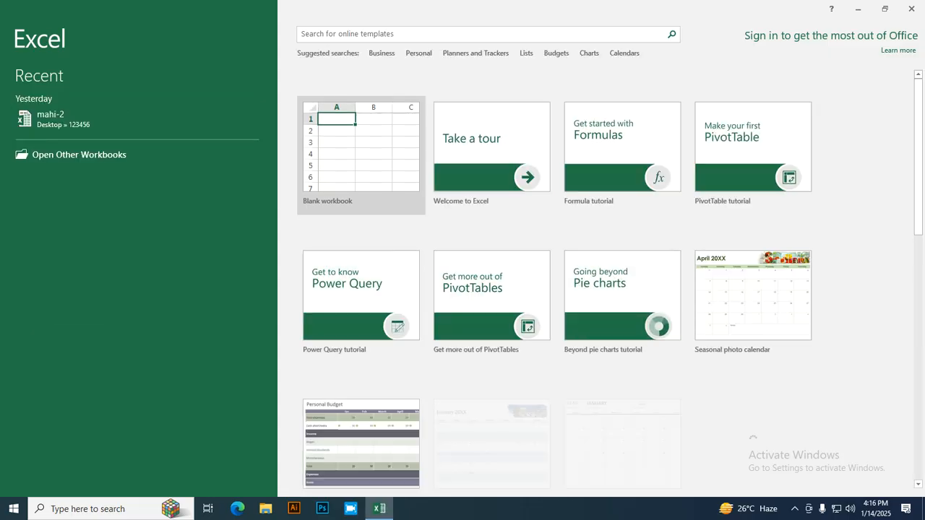
key(Return)
scroll(462, 289, up, 5)
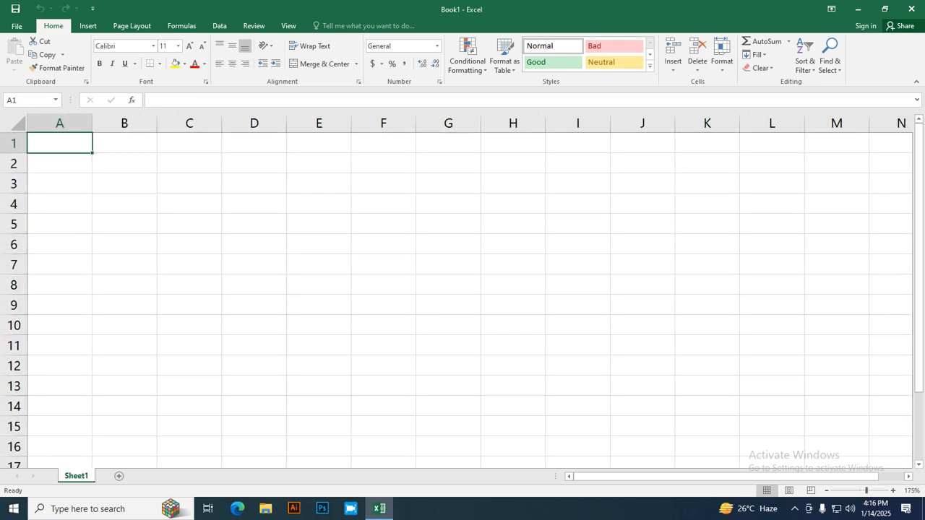
Enter the header "particulars" in cell A2 and widen column A so the text fits inside it
click(125, 163)
click(60, 163)
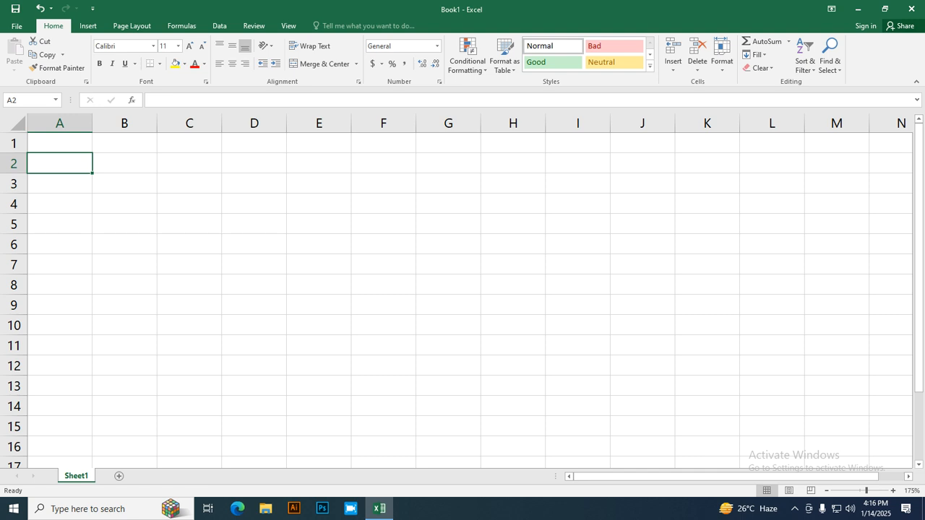
text(pa)
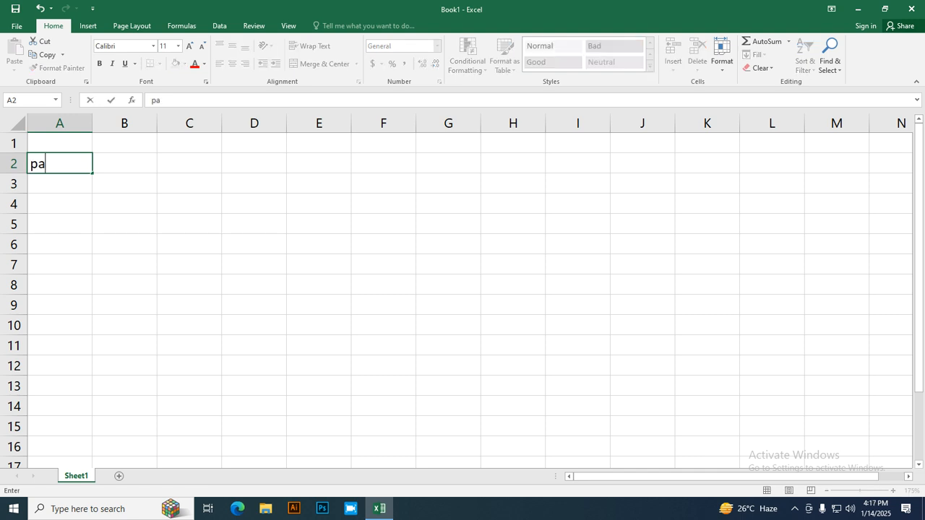
text(rticulars)
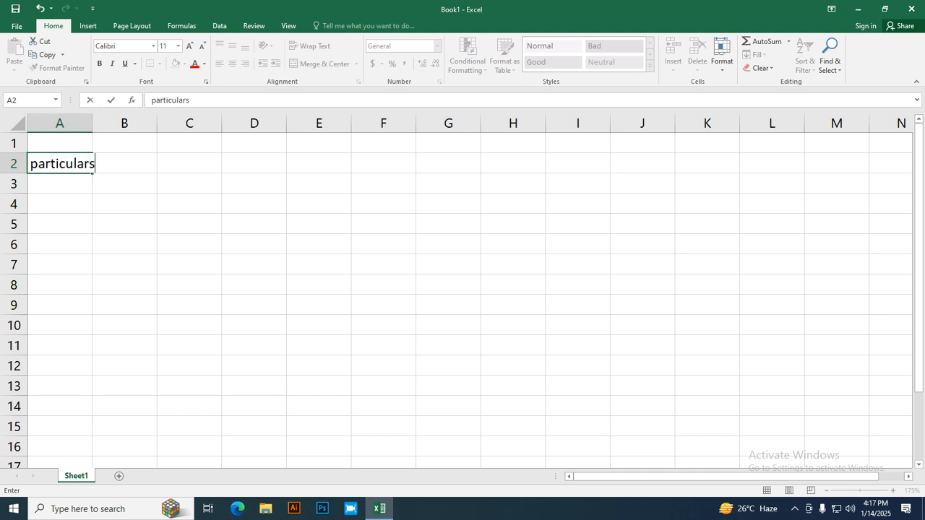
key(Return)
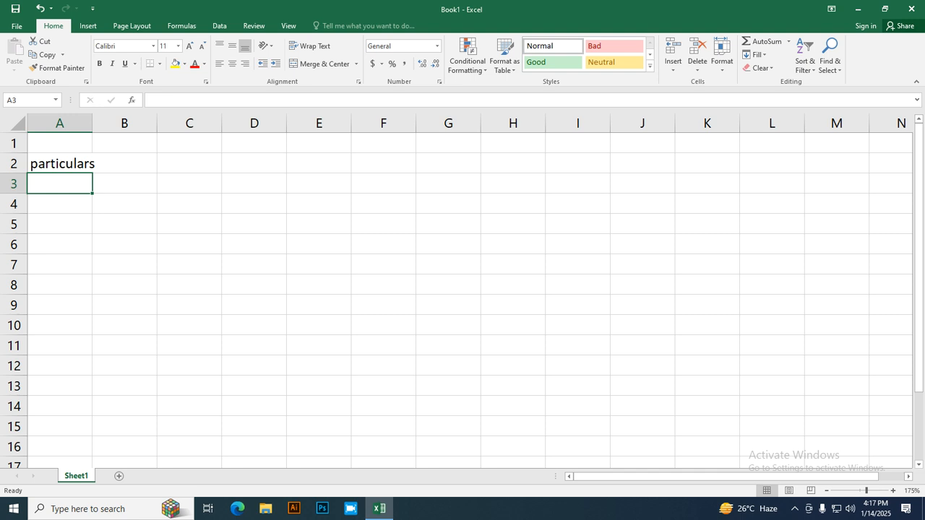
drag(92, 123, 139, 123)
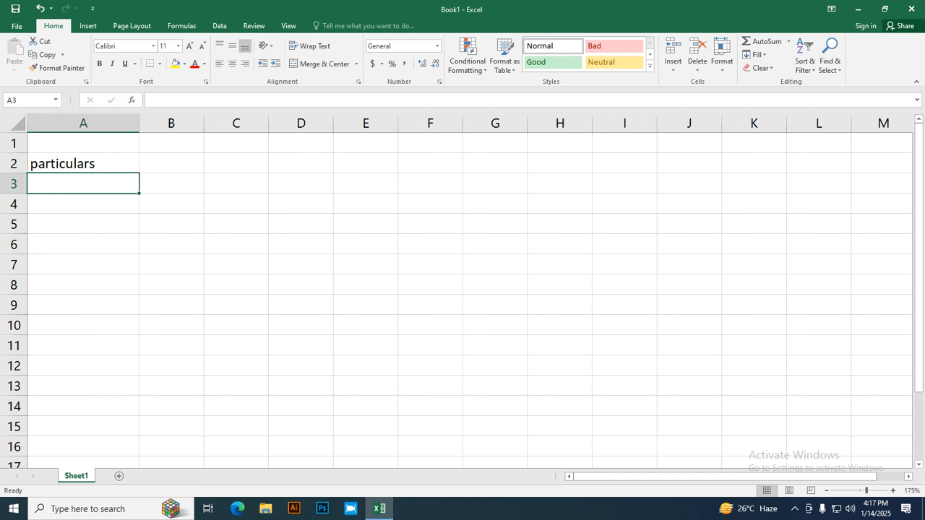
Enter the header "amount" in cell B2
click(172, 164)
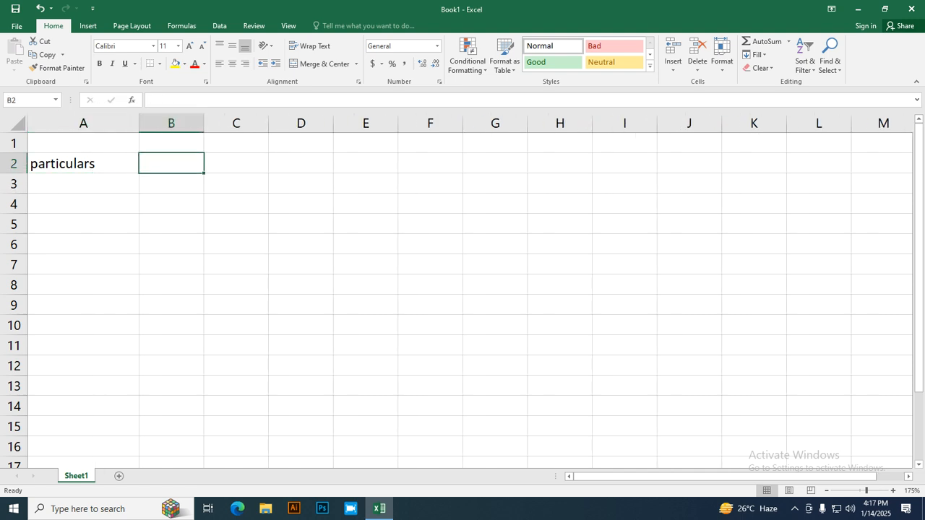
text(amount)
key(Return)
Merge and center cells A1 and B1 above the two headers
key(Up)
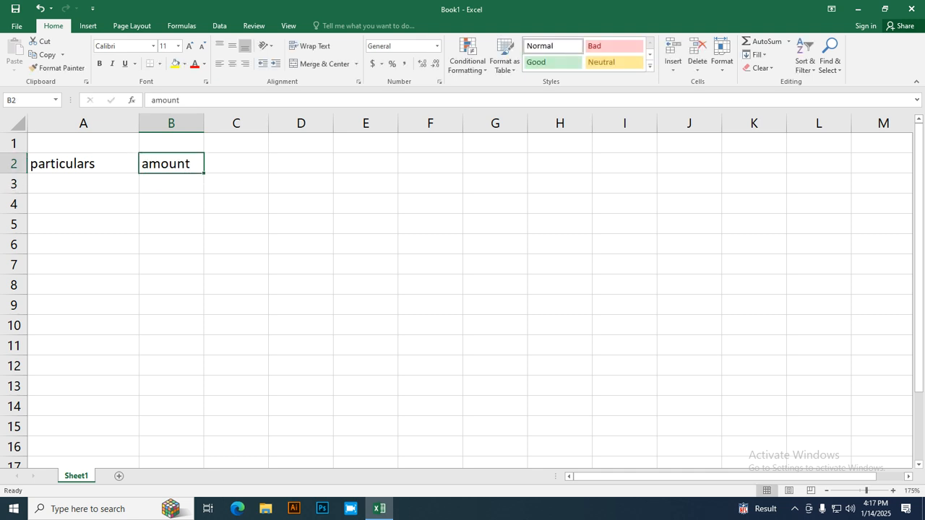
key(Up)
key(shift+Left)
click(324, 63)
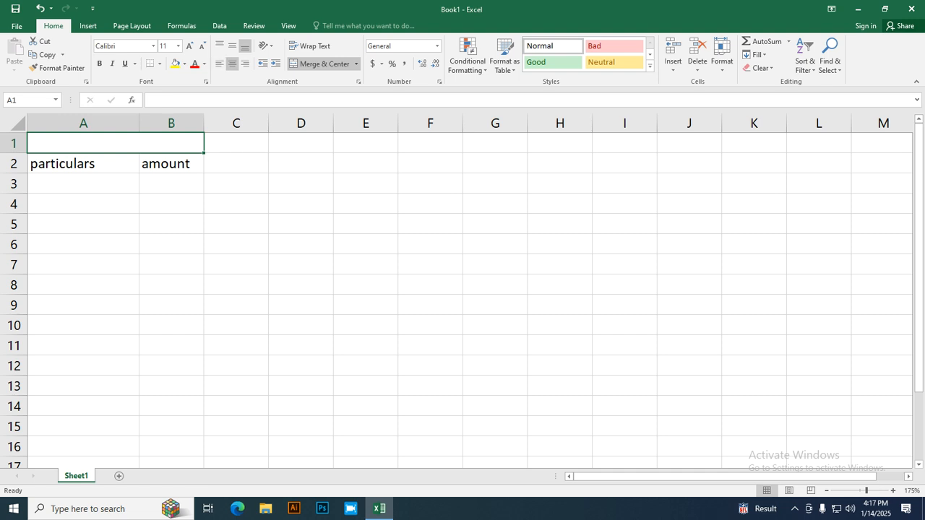
Enter the title "Present Value" in the merged cell A1
text(Pr)
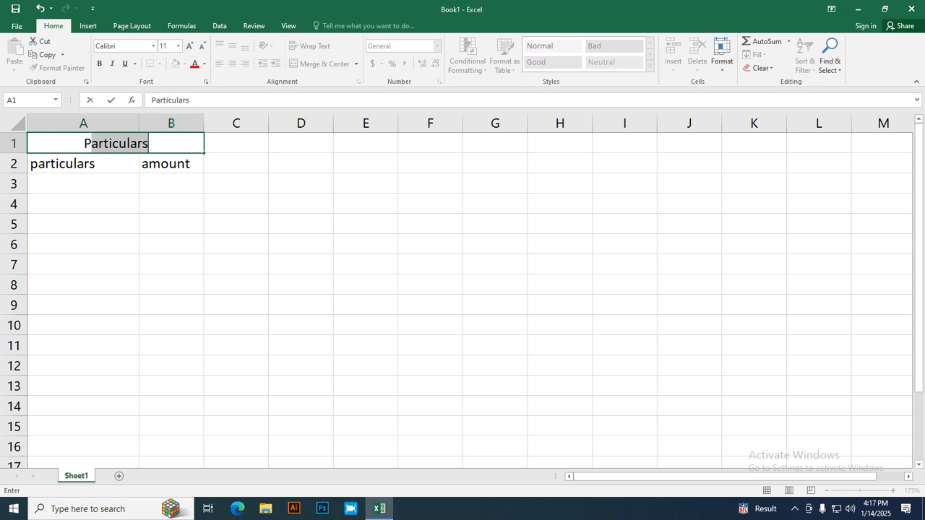
text(esE)
key(BackSpace)
key(BackSpace)
key(BackSpace)
key(BackSpace)
key(BackSpace)
text(Prese)
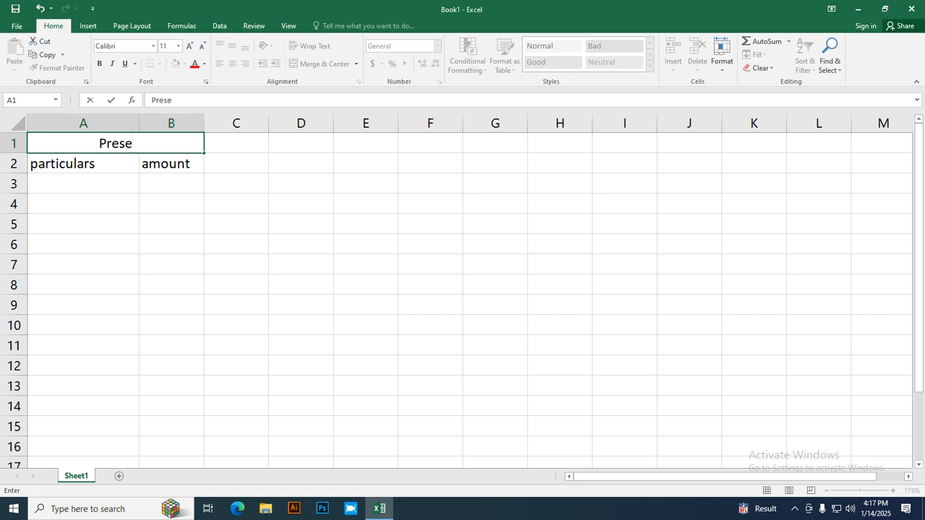
text(nt Va)
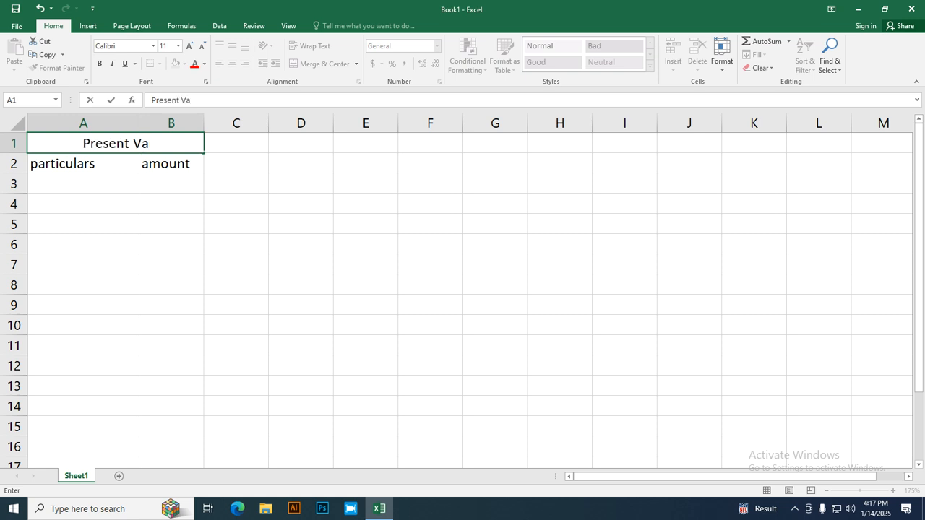
text(lue)
key(Return)
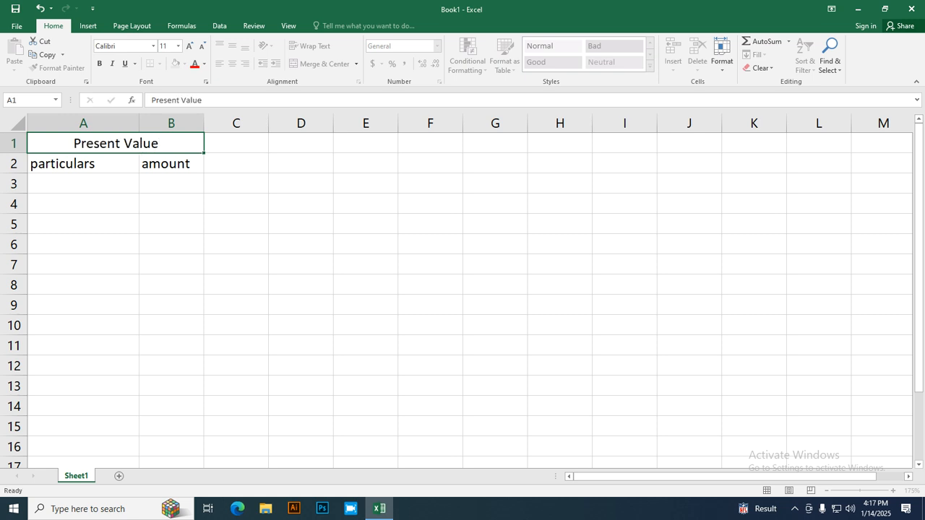
Fill row 3 with the label "interest rate" in A3 and the value 10% in B3
key(Down)
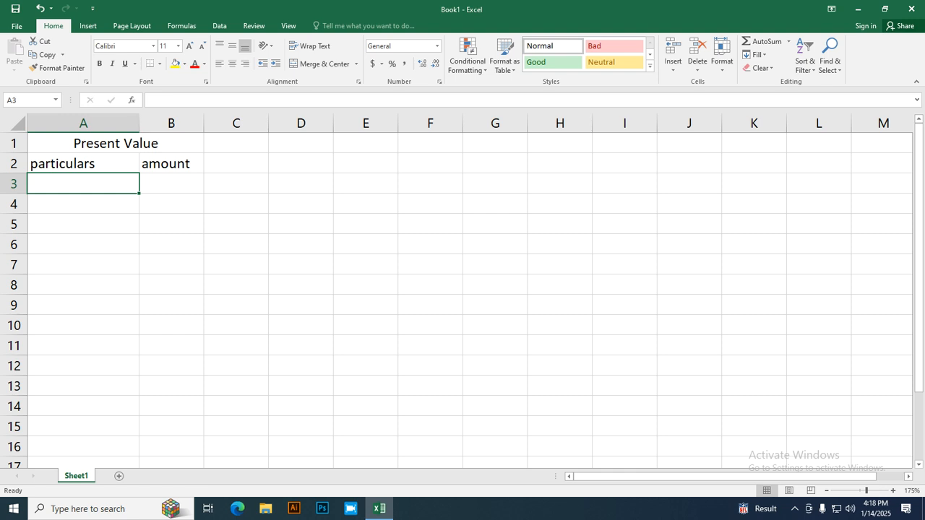
text(i)
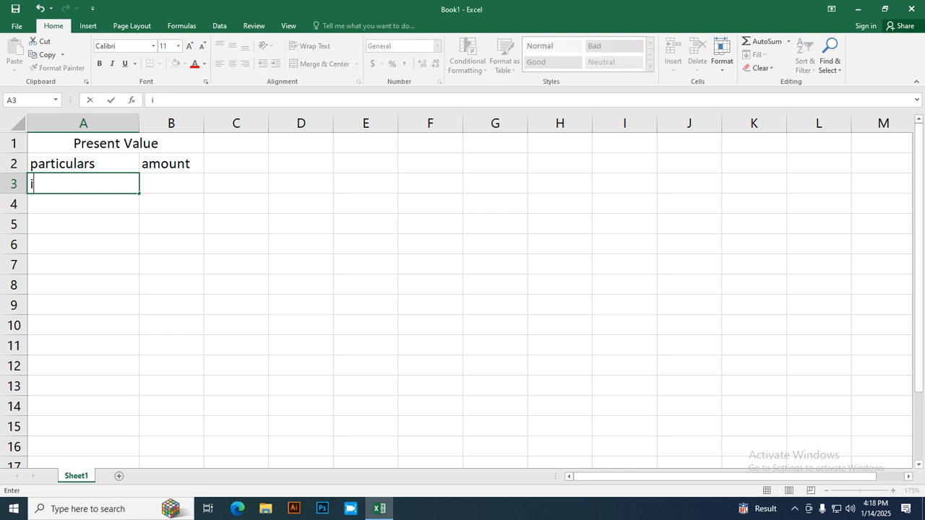
text(nterest rate)
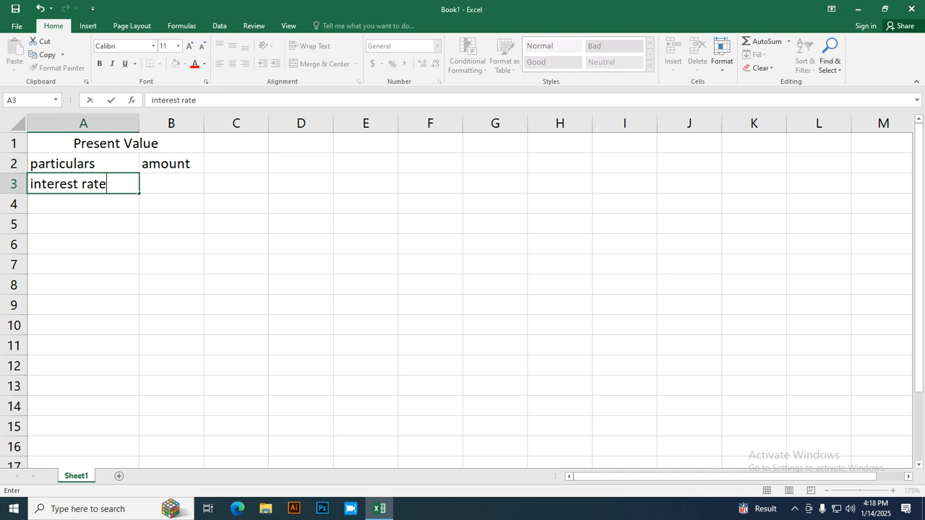
key(Tab)
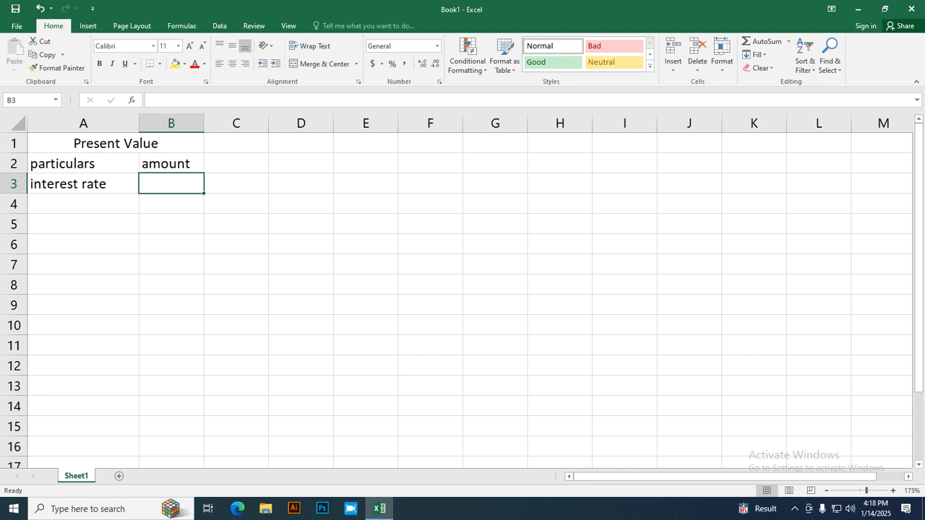
text(10)
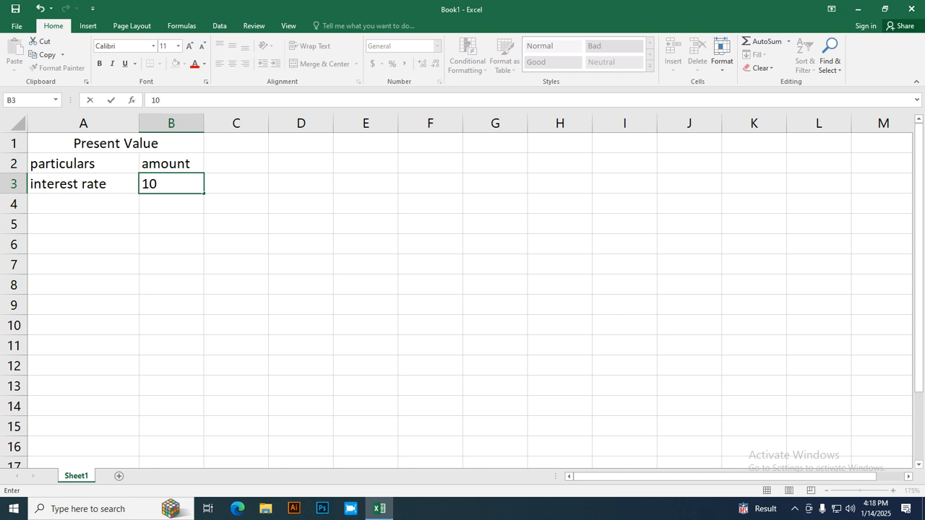
text(%)
key(Return)
Fill row 4 with the label "number of years" and the value 5, and autofit the width of column A
key(Left)
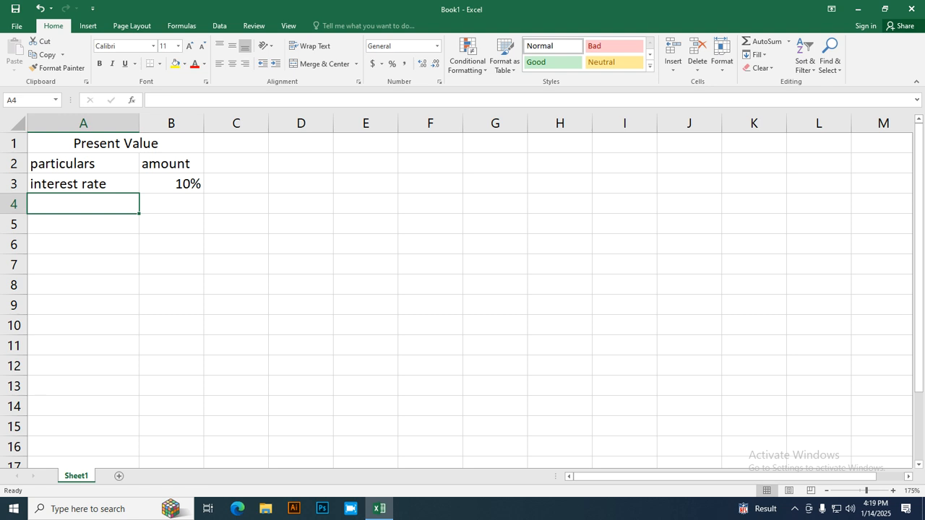
text(num)
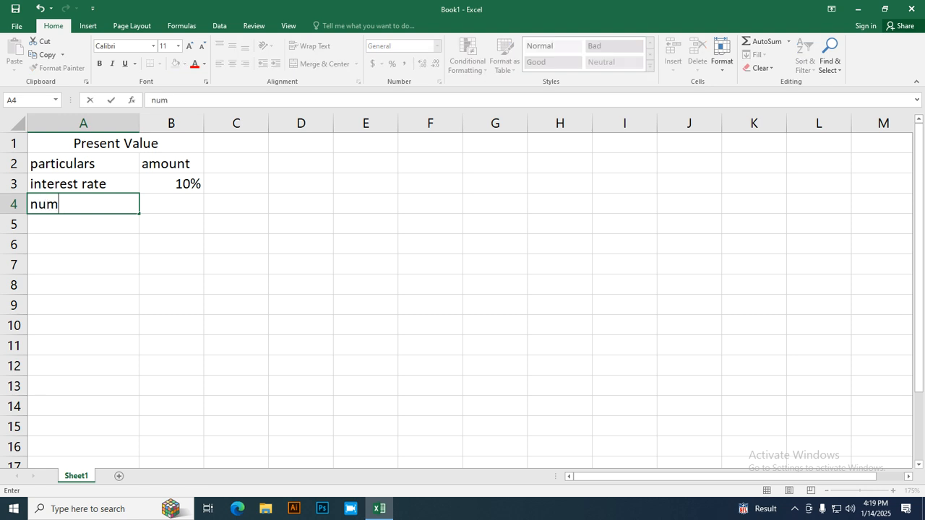
text(ber of years)
key(Tab)
key(Left)
double_click(140, 124)
key(Right)
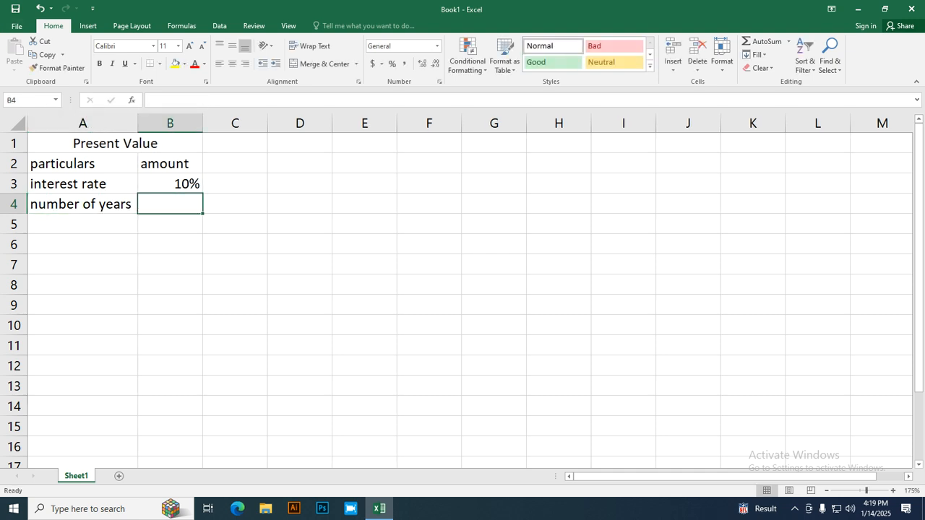
text(5)
key(Return)
Fill row 5 with the label "amount" in A5 and the value -100000 in B5
key(Left)
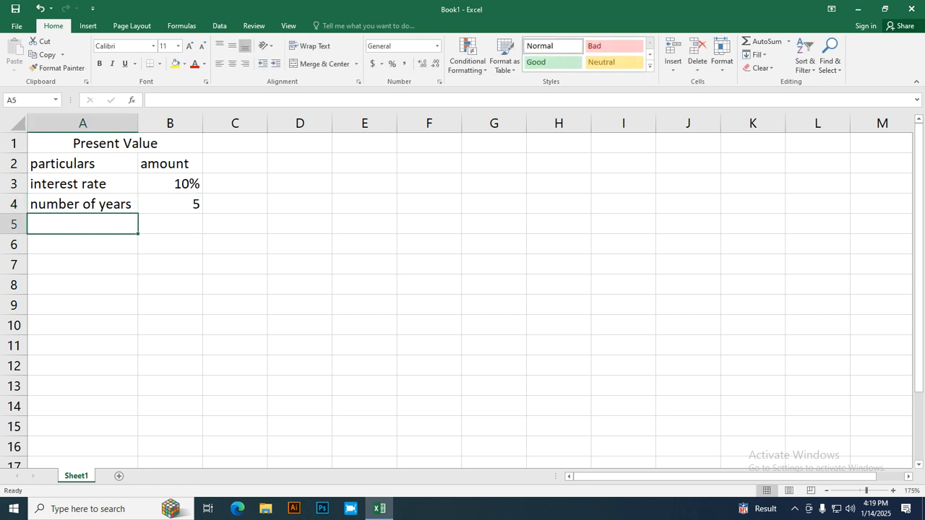
text(amou)
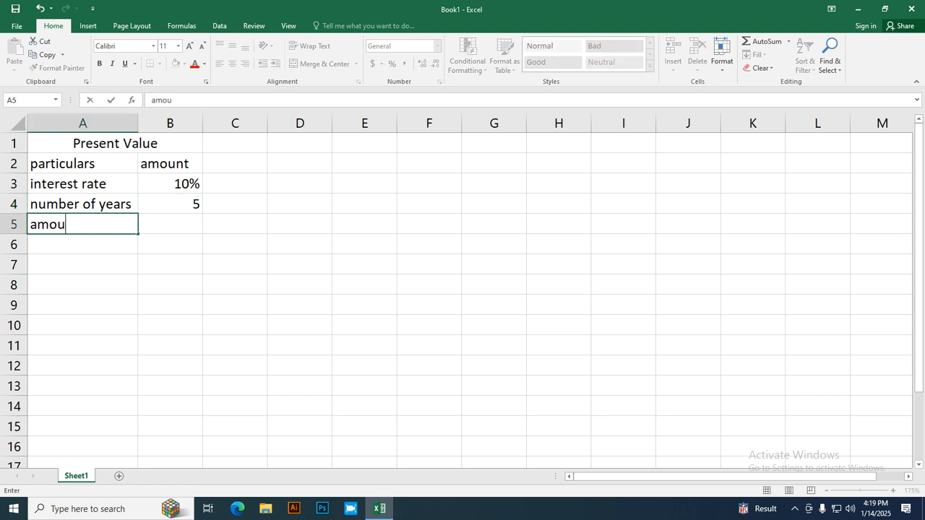
text(nt)
key(Right)
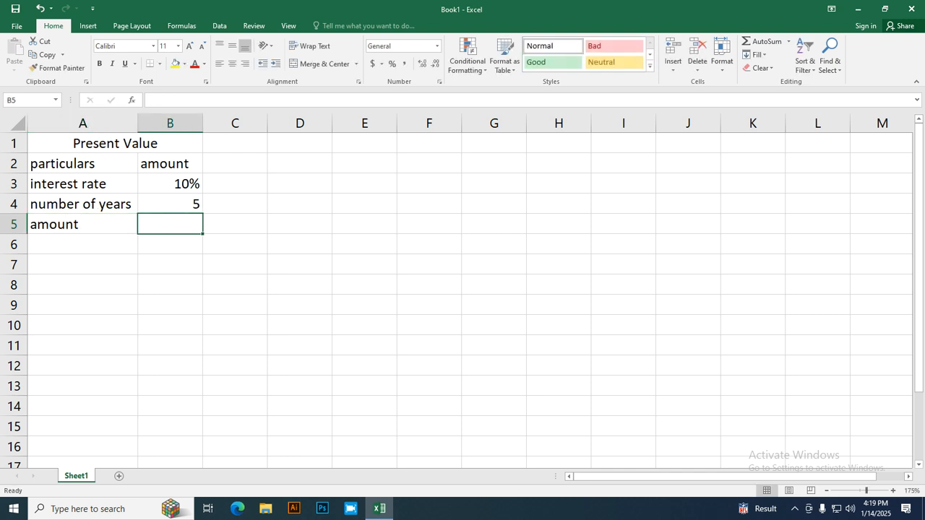
text(-)
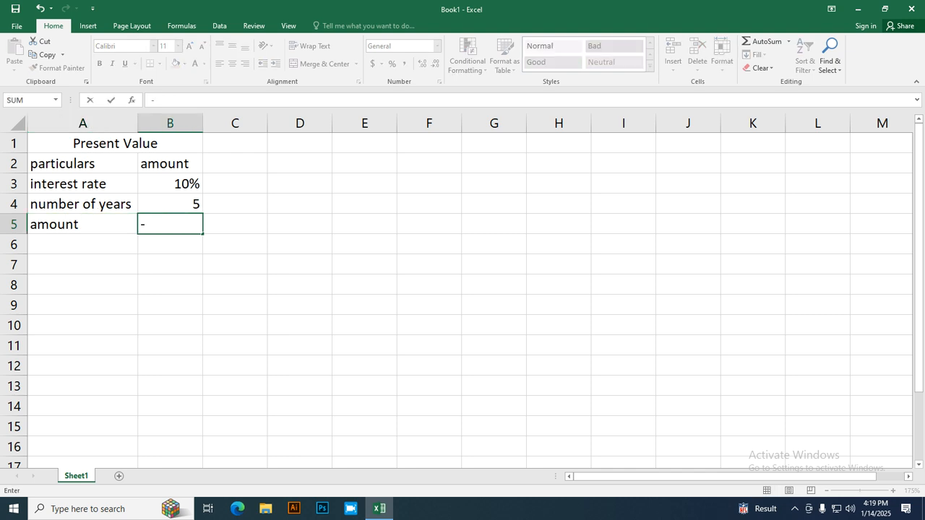
text(100000)
key(Return)
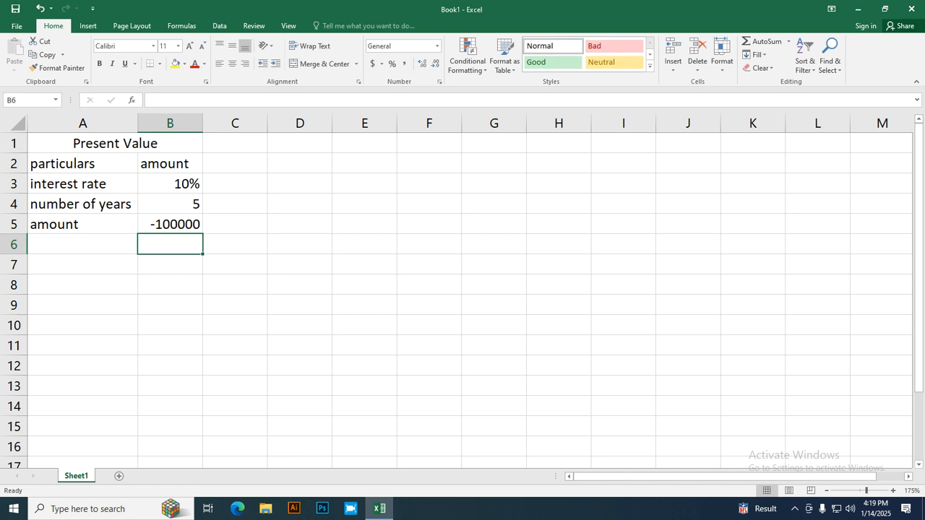
Enter the label "PV" in cell A6 and move on to cell B6
key(Left)
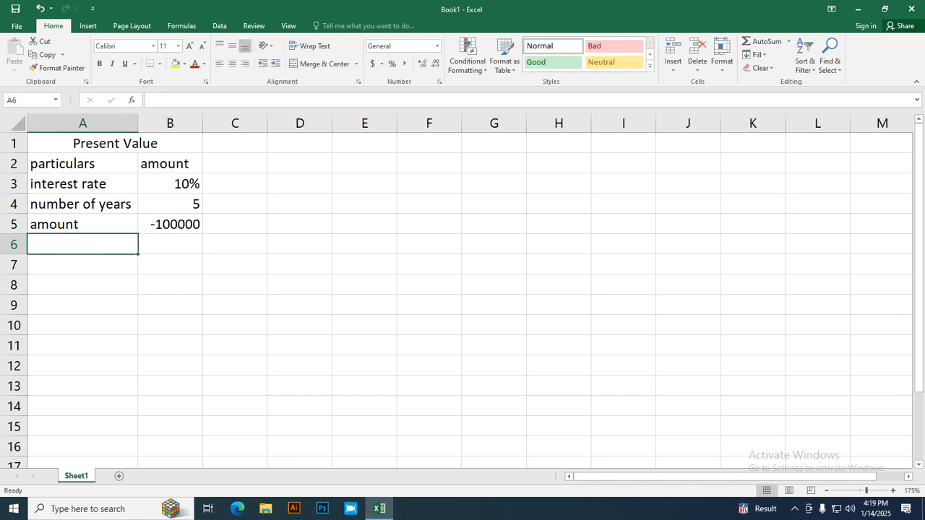
text(PV)
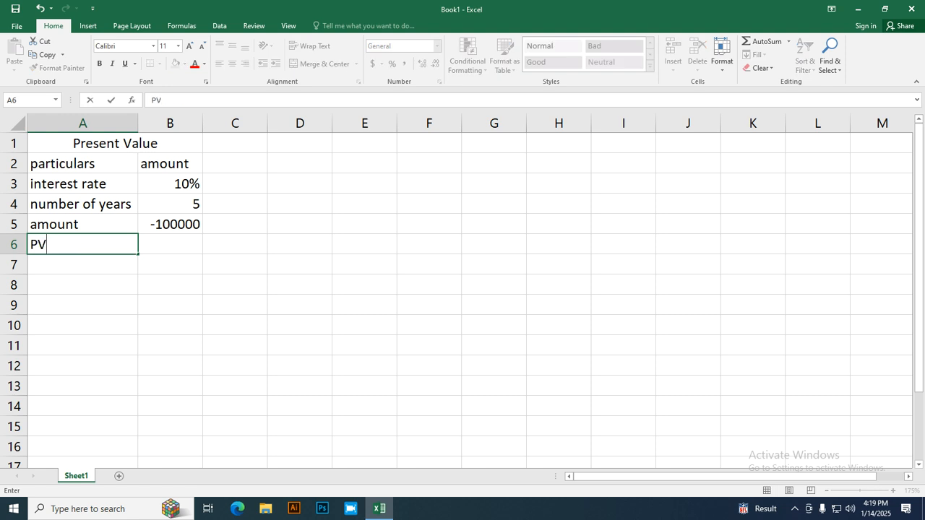
key(Tab)
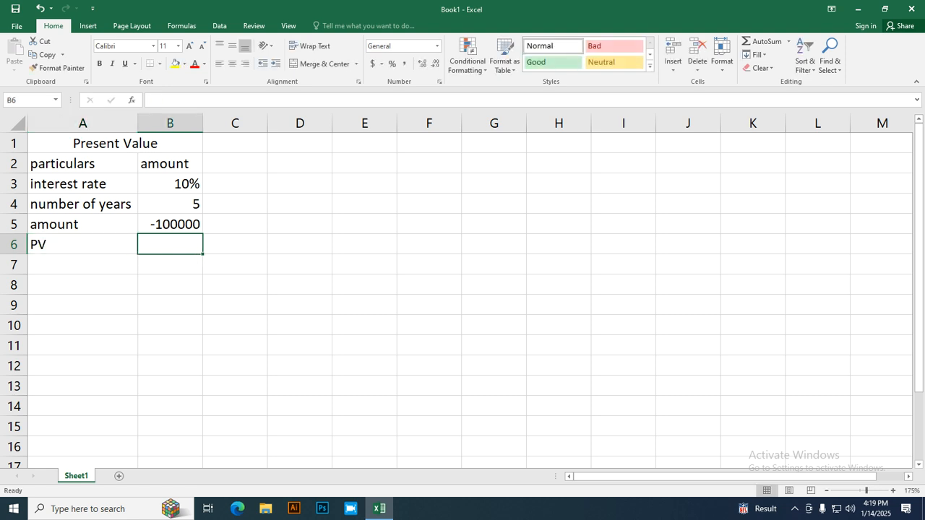
Calculate the present value in B6 with the formula =PV(B3,B4,0,B5)
ctrl+scroll(463, 289, up, 2)
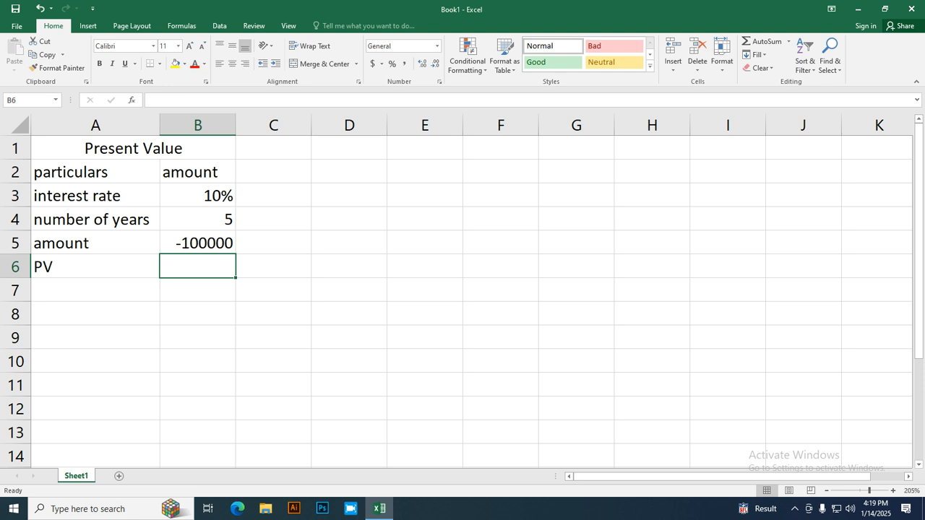
text(=)
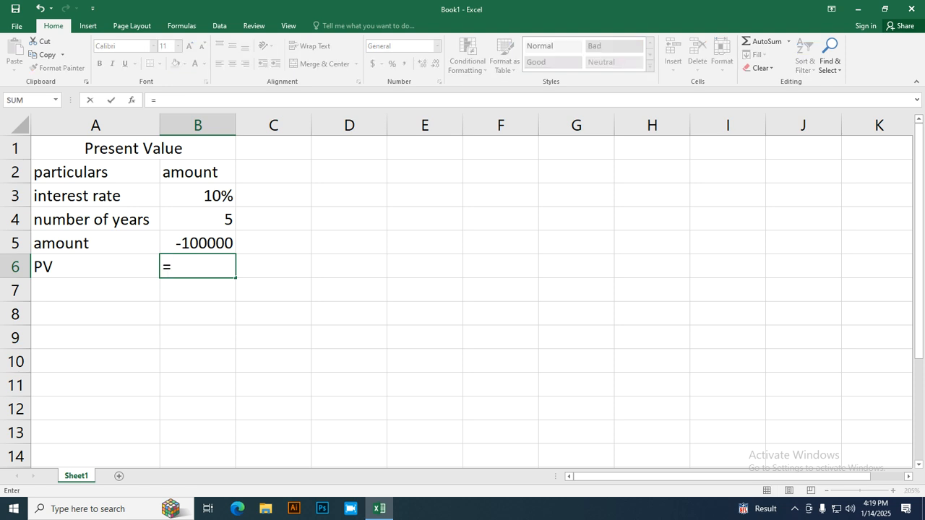
text(pv)
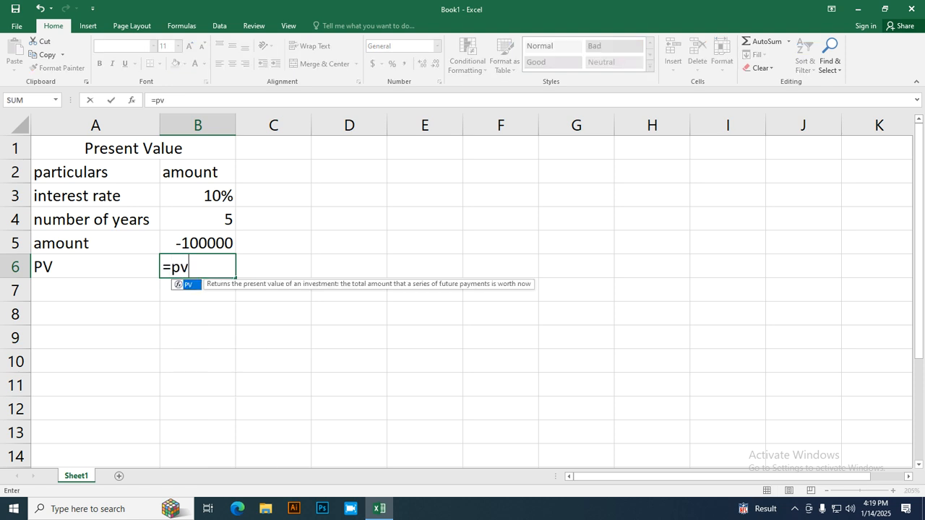
text(()
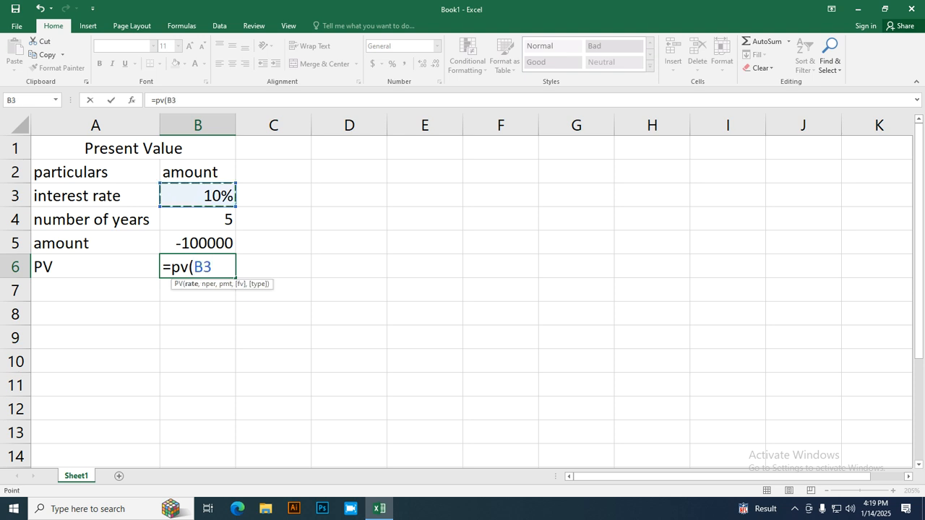
text(,)
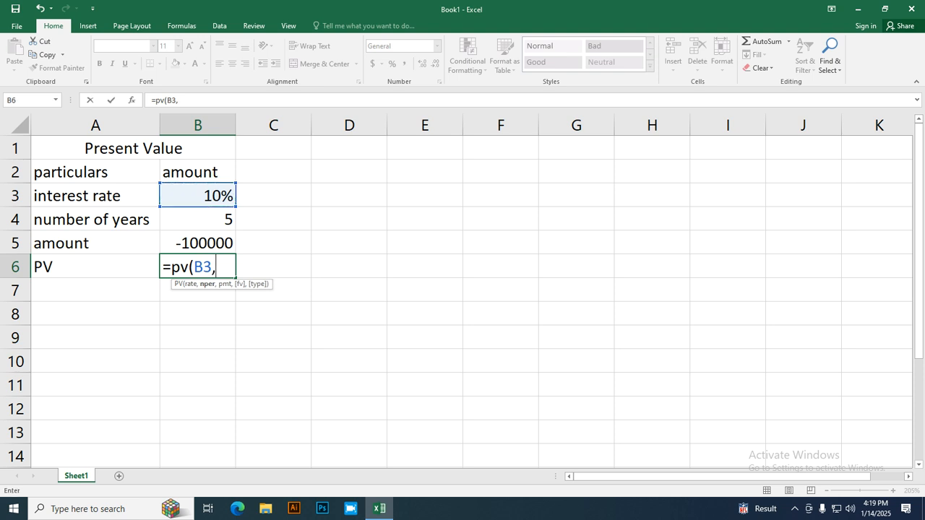
click(197, 220)
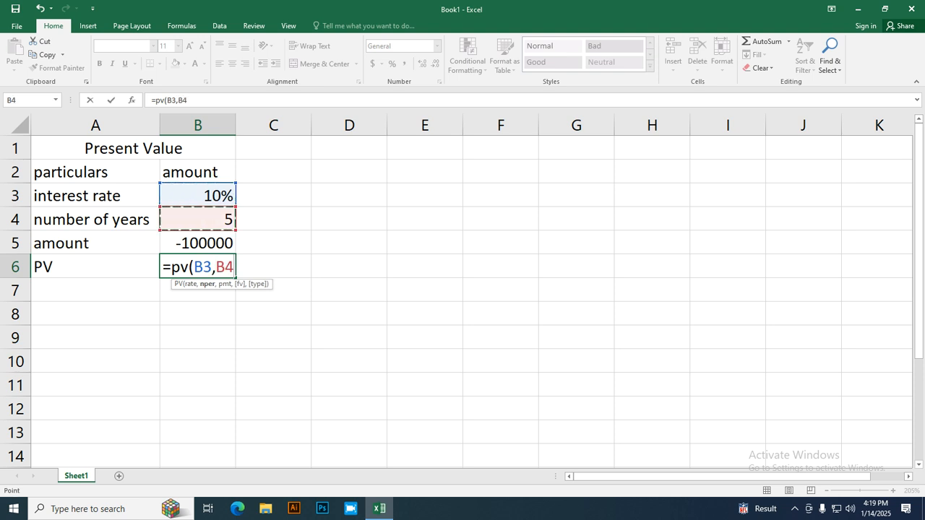
text(,)
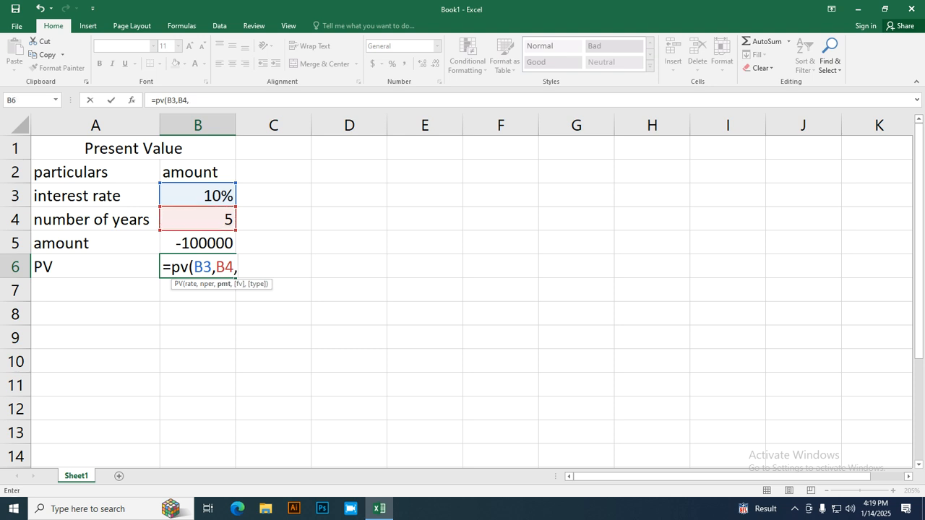
text(0,)
key(Up)
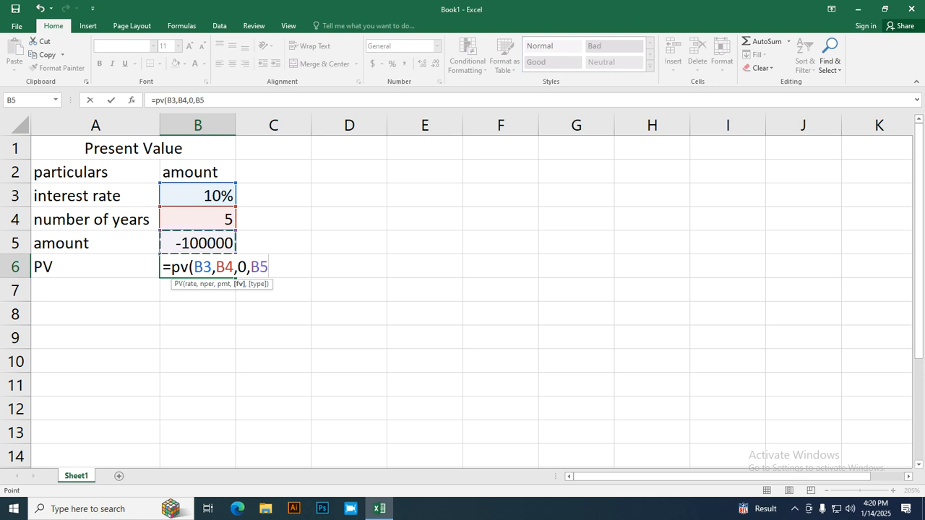
text())
key(Return)
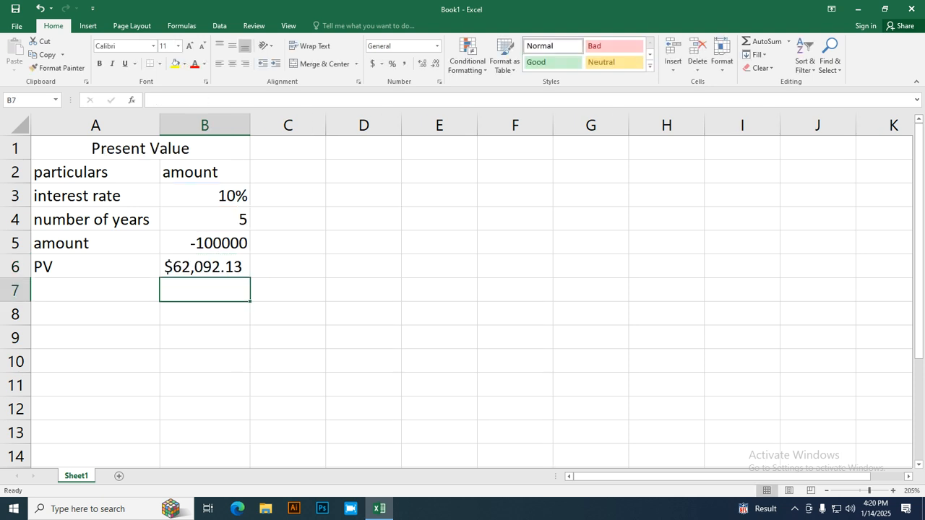
Apply all borders to the Present Value table in A1:B6 and deselect it
scroll(457, 290, up, 6)
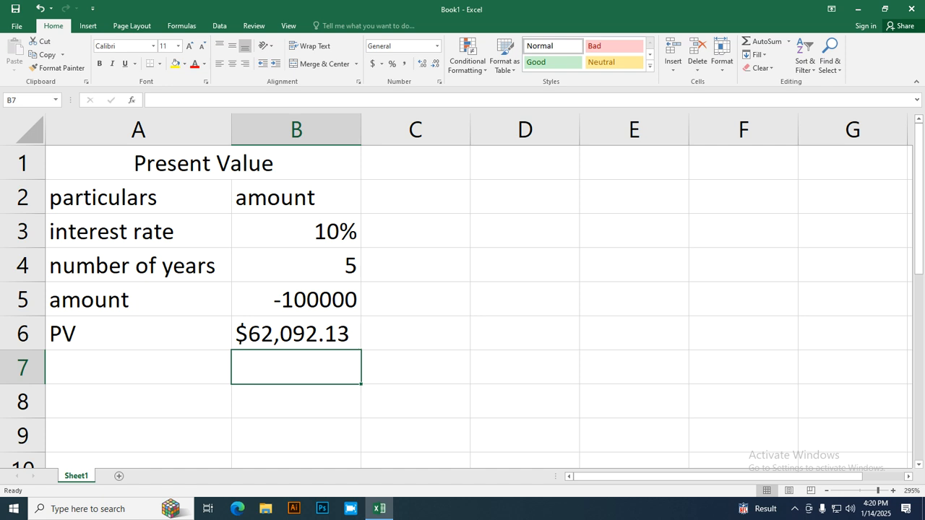
ctrl+scroll(456, 291, down, 4)
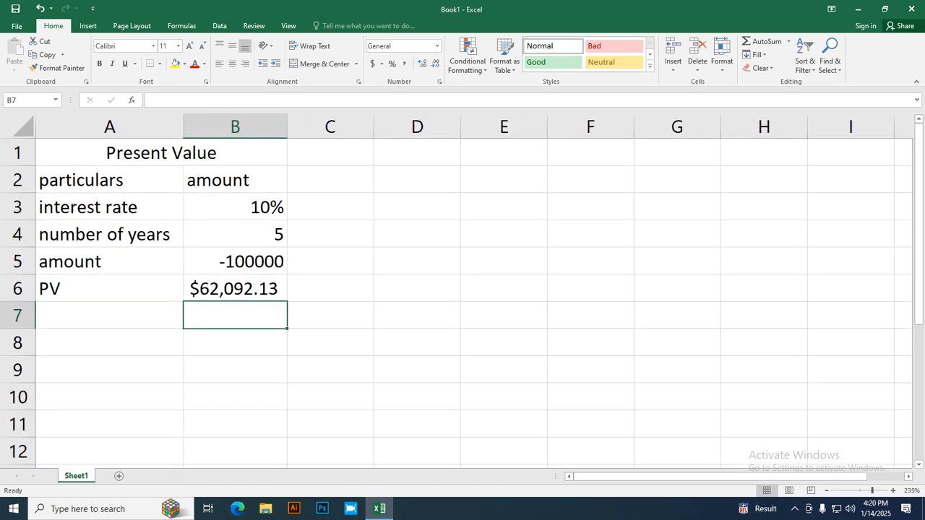
drag(145, 153, 235, 311)
click(236, 289)
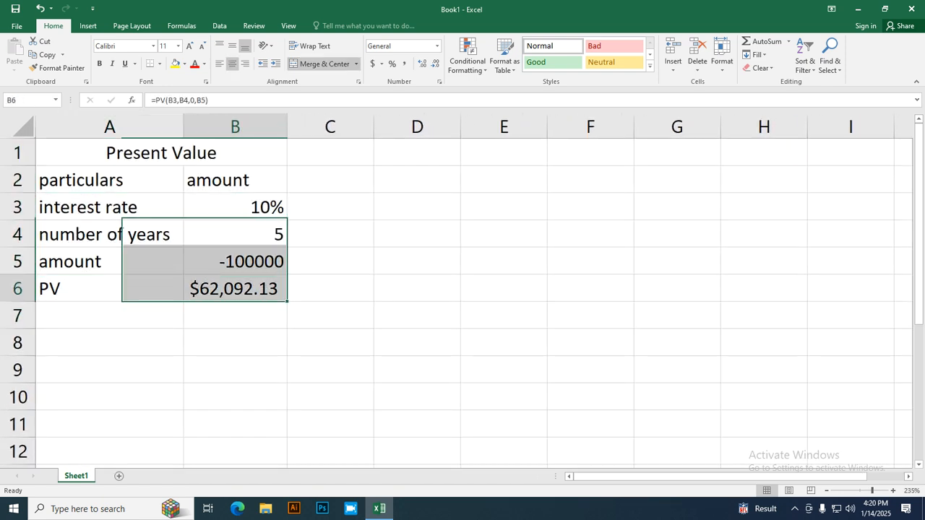
drag(144, 153, 234, 289)
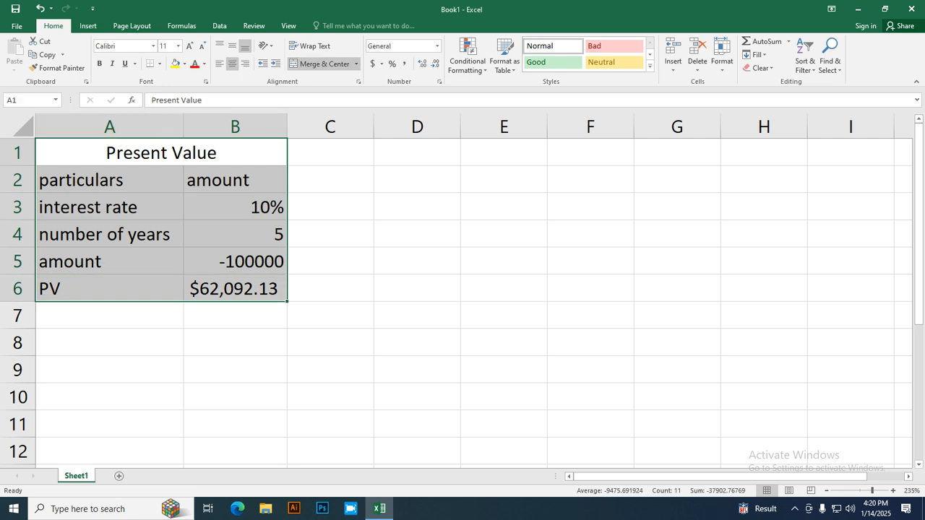
click(160, 64)
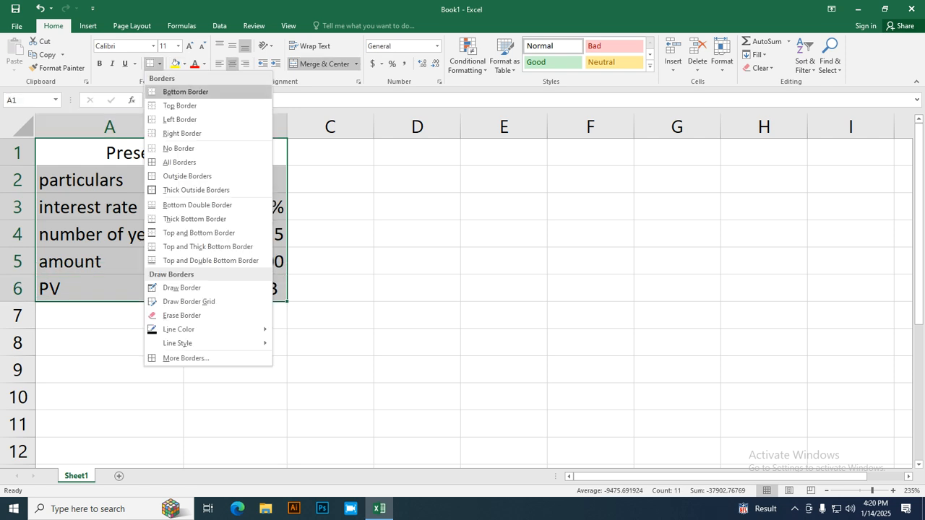
click(180, 162)
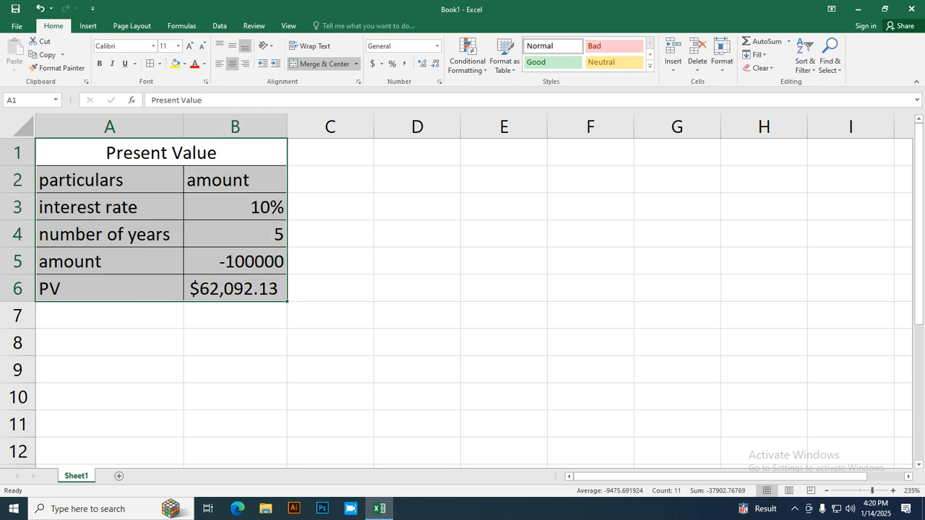
click(110, 343)
scroll(110, 343, down, 2)
scroll(110, 342, up, 2)
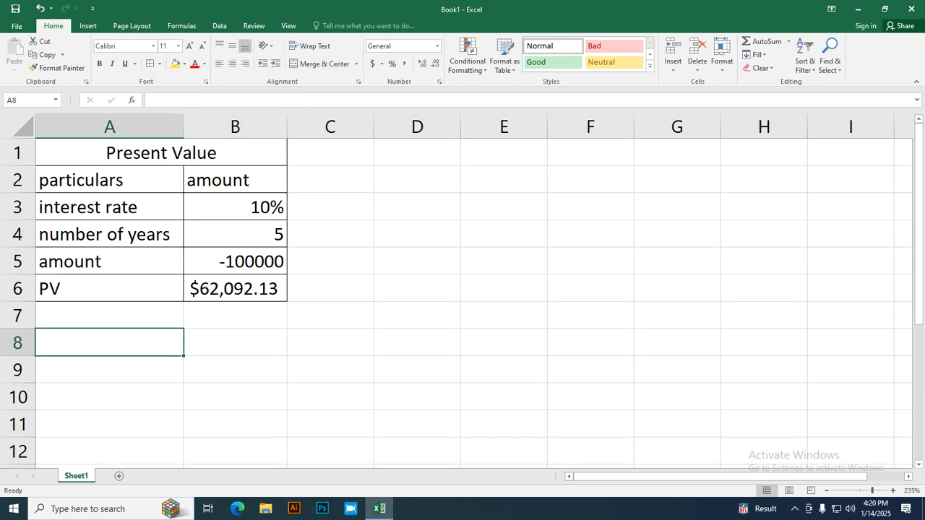
Merge and center A9:B9 and enter the heading "Future Value" there
click(110, 370)
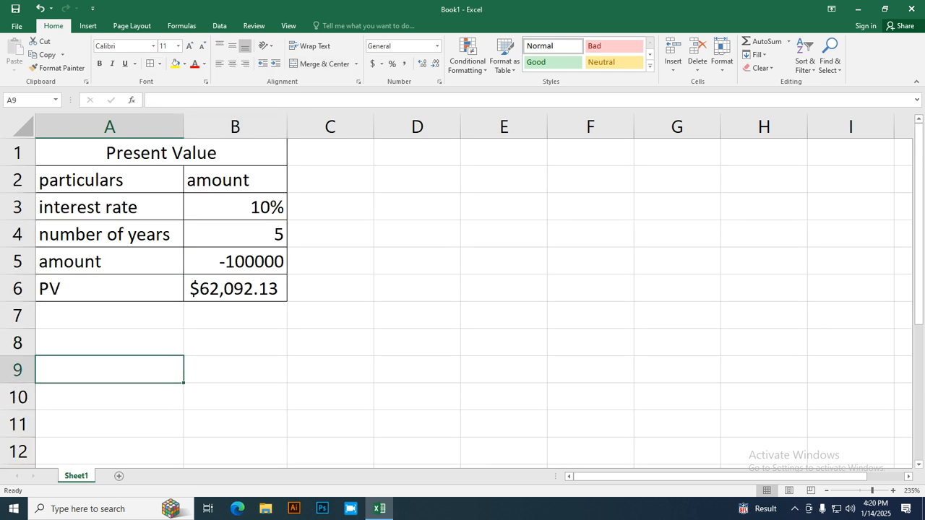
drag(110, 370, 235, 370)
click(324, 64)
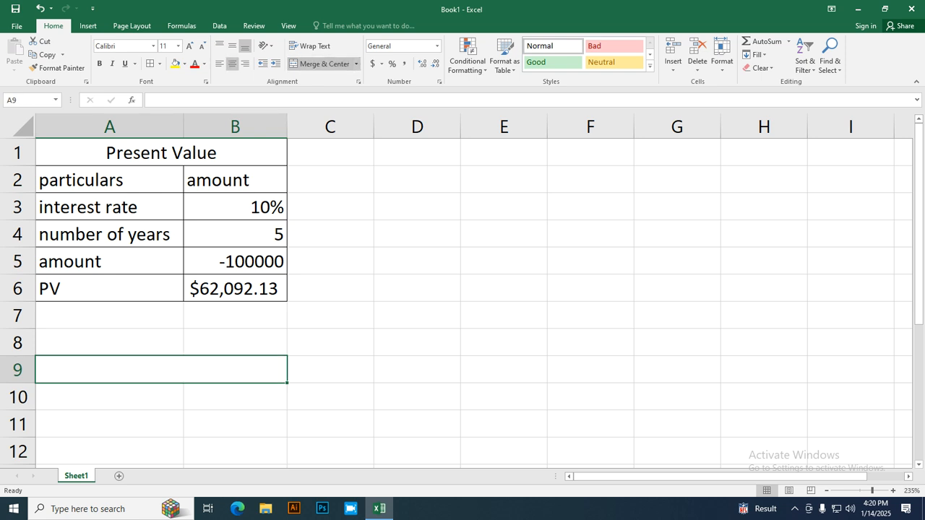
text(Futu)
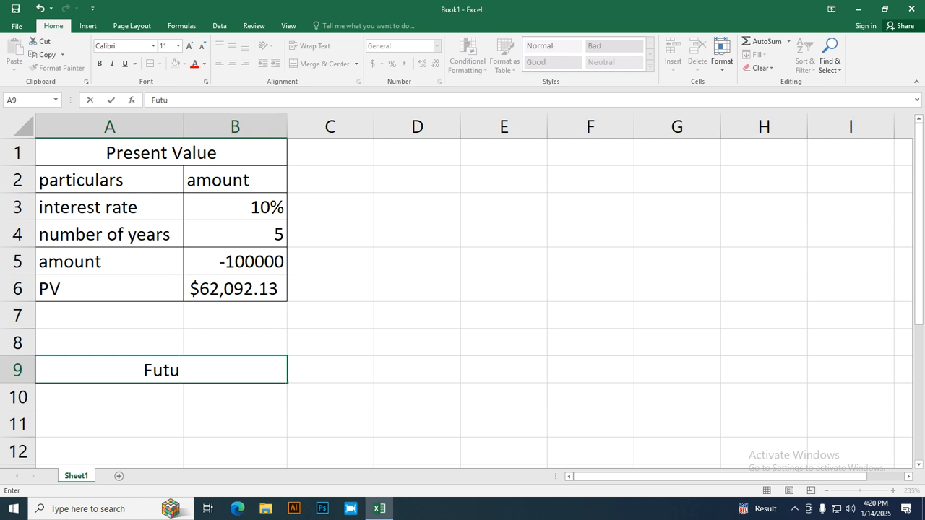
text(re Value)
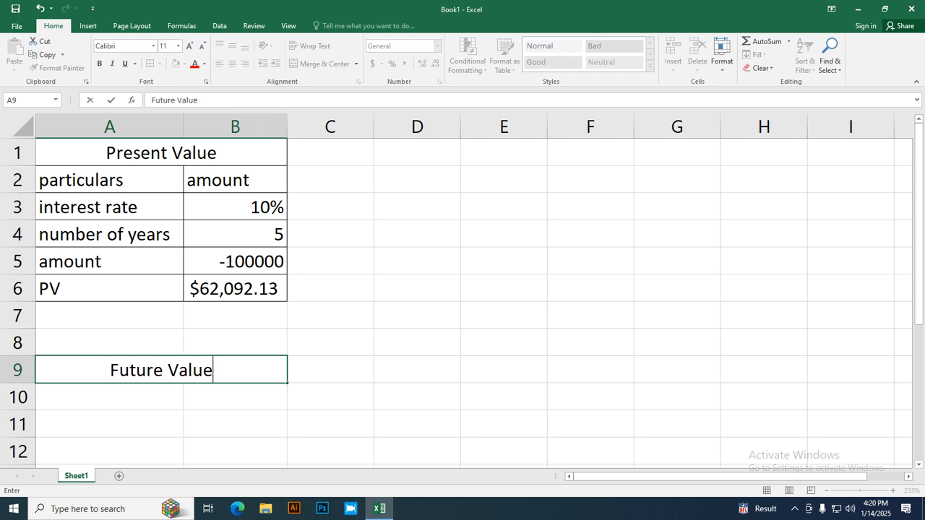
key(Return)
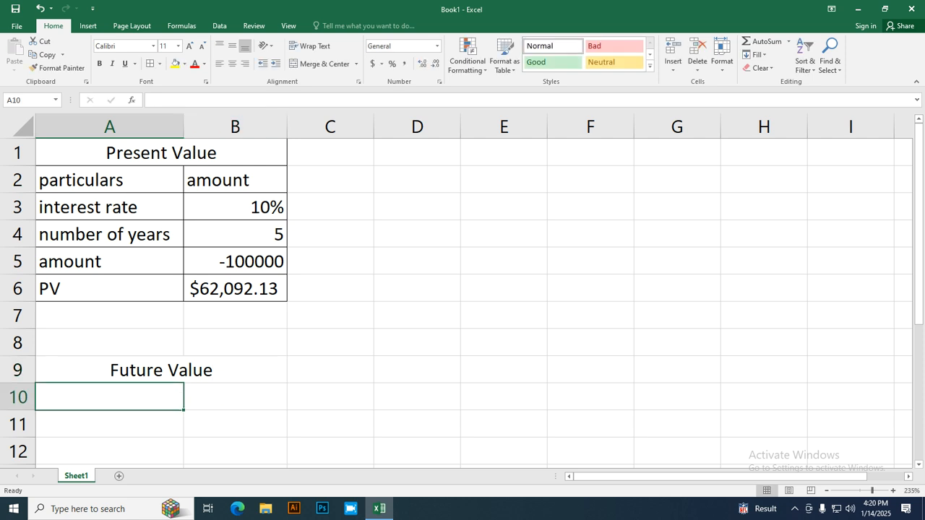
Copy the row labels from A2:A6 into A10:A14 under the Future Value heading, clear the copy selection and move to B10
key(Up)
key(Up)
key(Up)
key(Up)
key(Up)
key(Up)
key(Up)
key(Up)
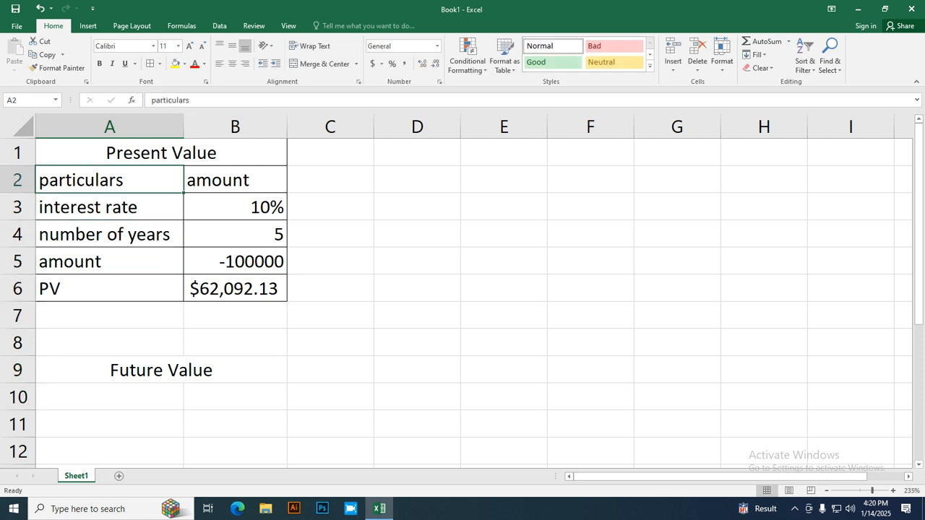
key(shift+Down)
key(shift+Down)
key(shift+Down)
key(shift+Down)
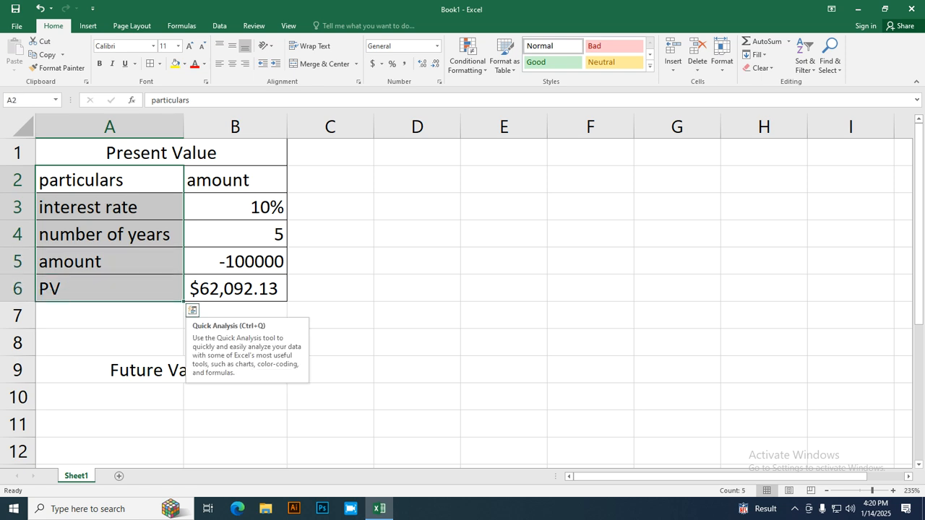
key(ctrl+c)
key(Down)
key(Down)
key(Down)
key(Down)
key(Down)
key(Down)
key(Down)
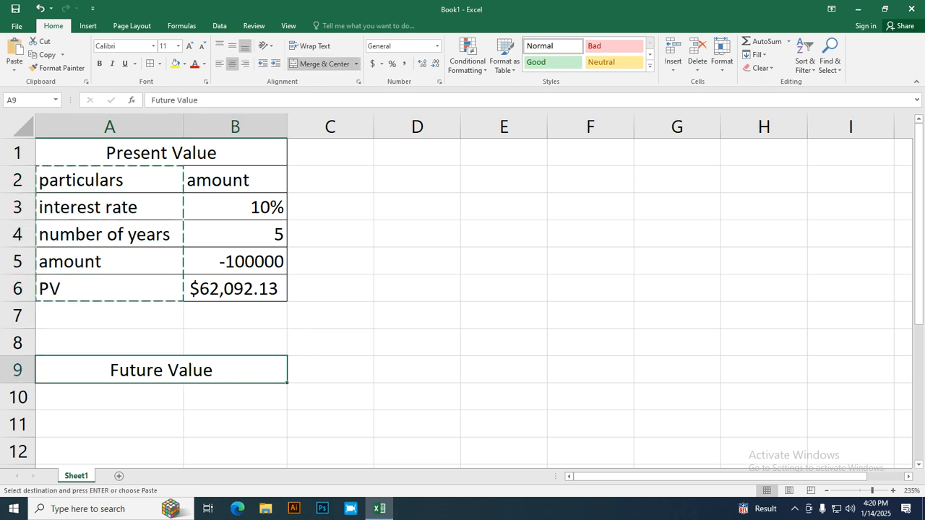
key(Down)
key(ctrl+v)
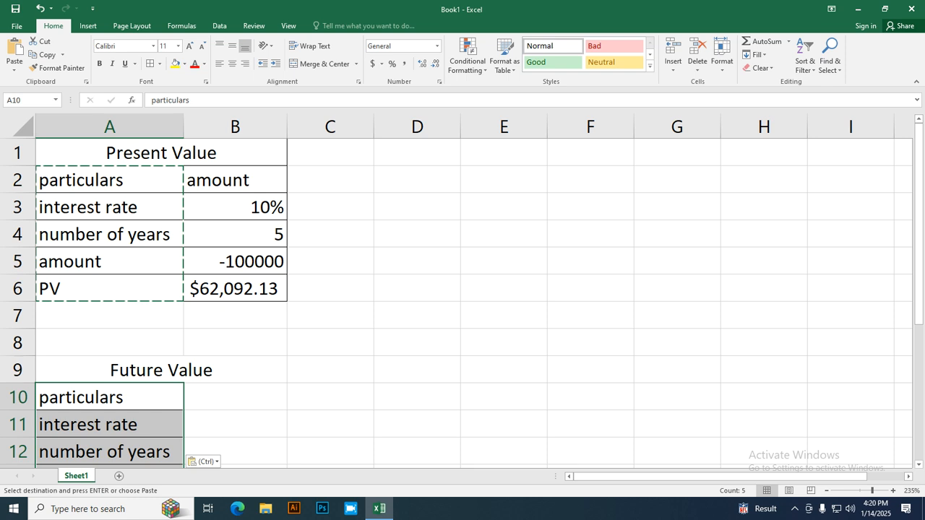
key(Right)
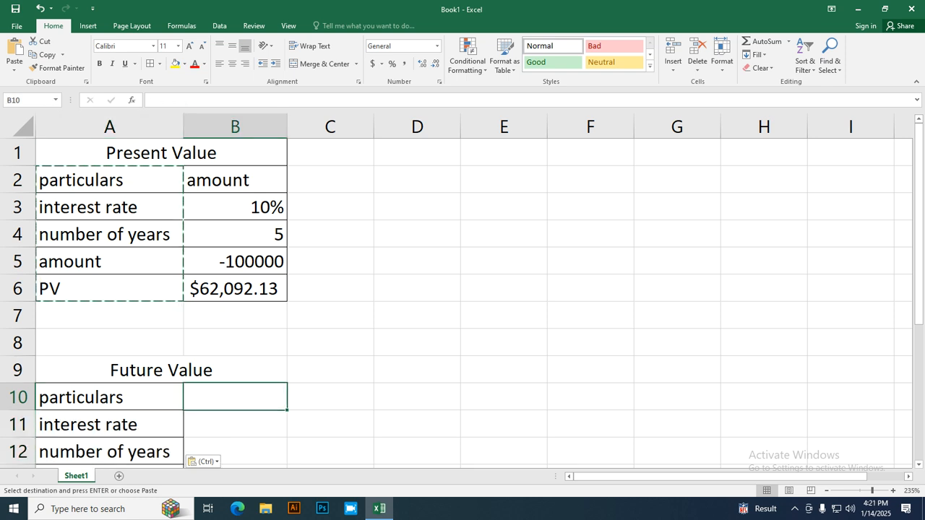
key(Escape)
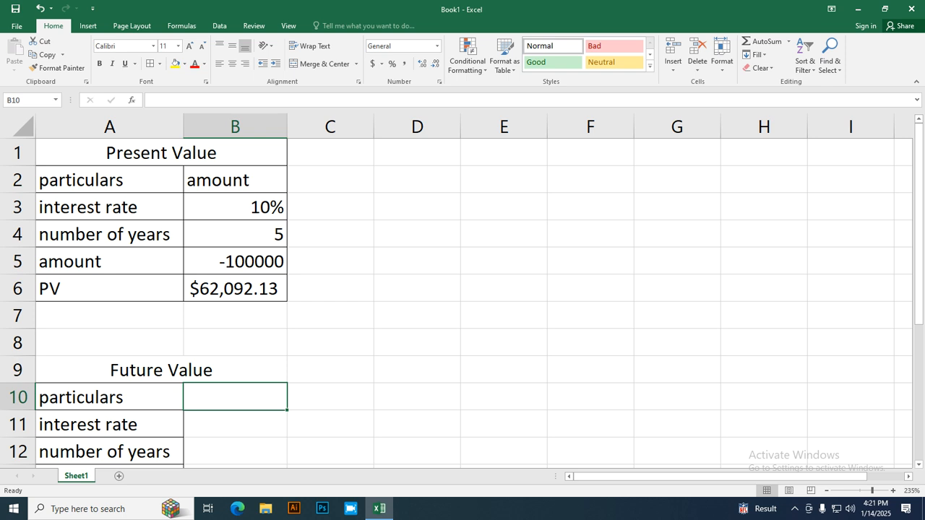
Enter 5% in B10, 5 in B11 and -50000 in B12
scroll(462, 304, down, 1)
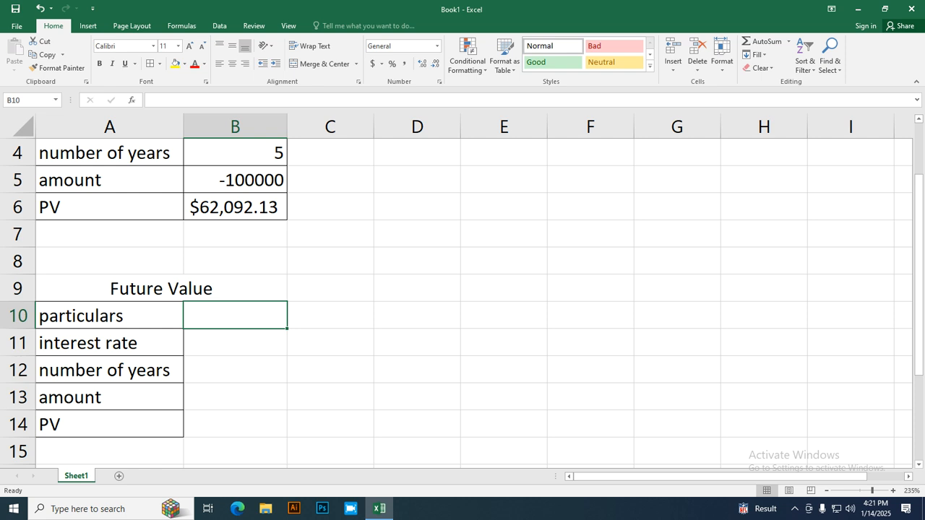
text(5)
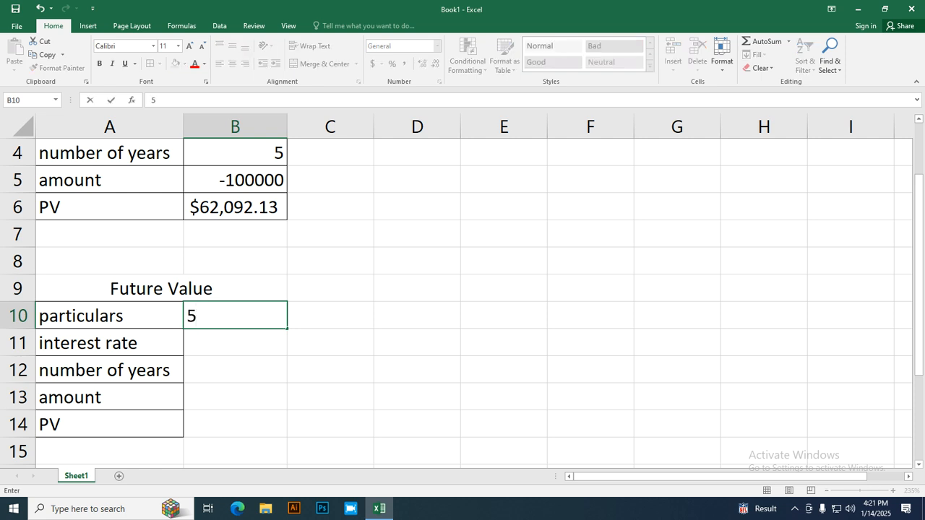
text(%)
key(Return)
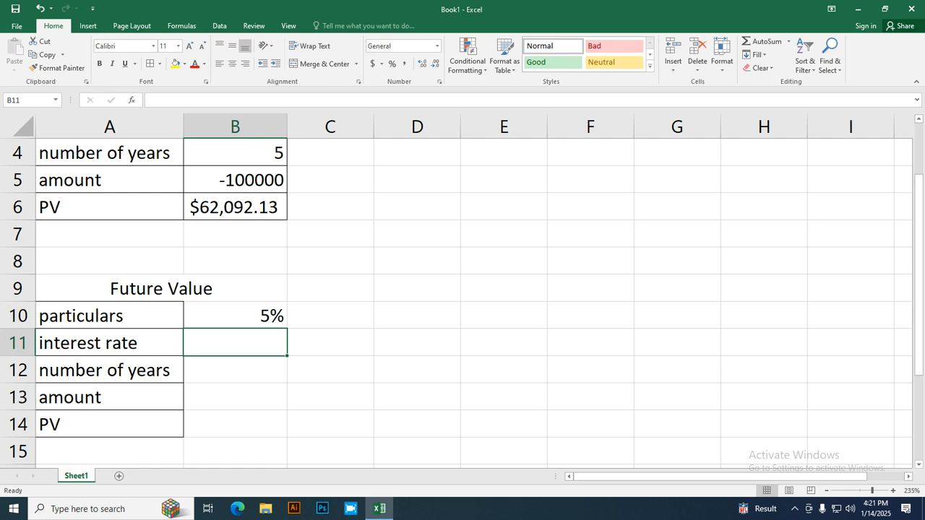
text(5)
key(Return)
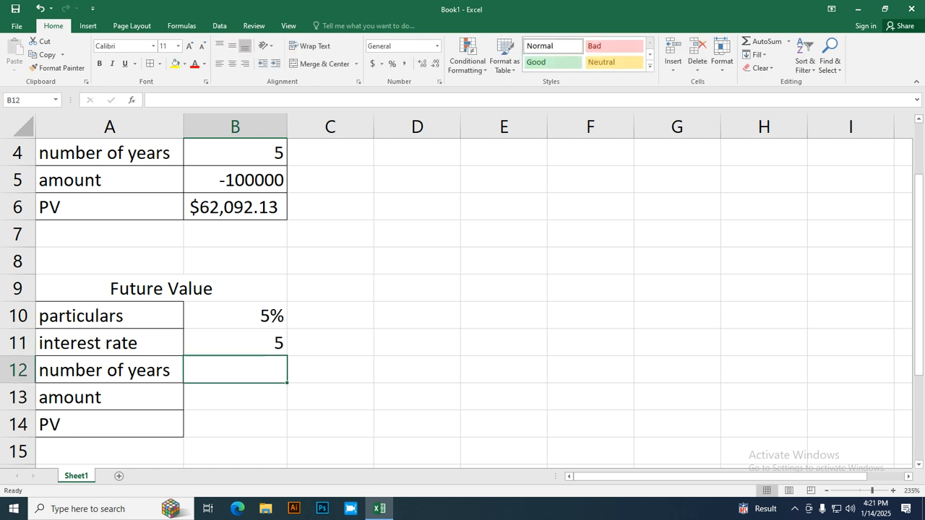
text(-)
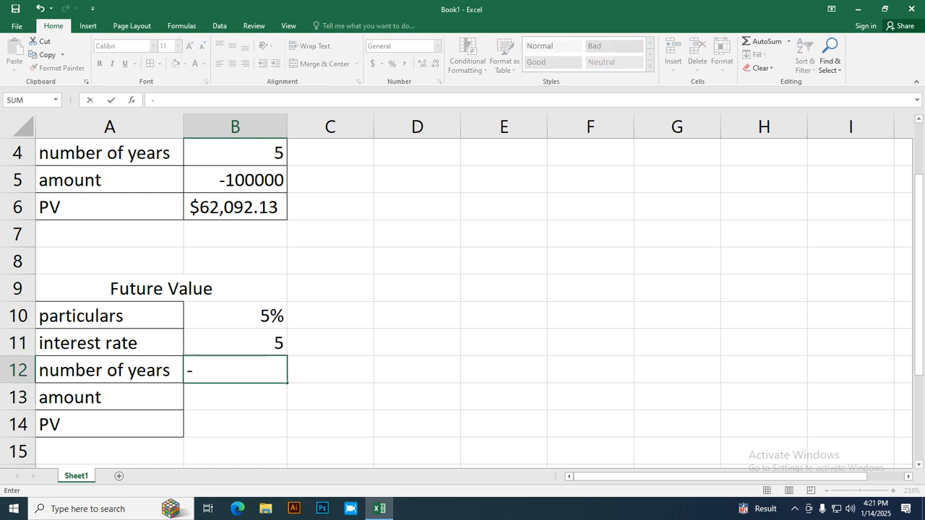
text(50000)
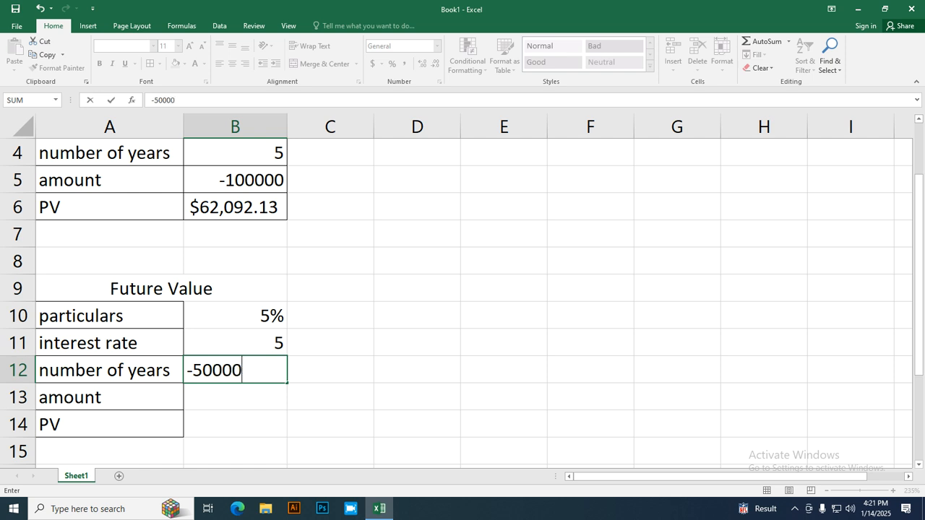
key(Return)
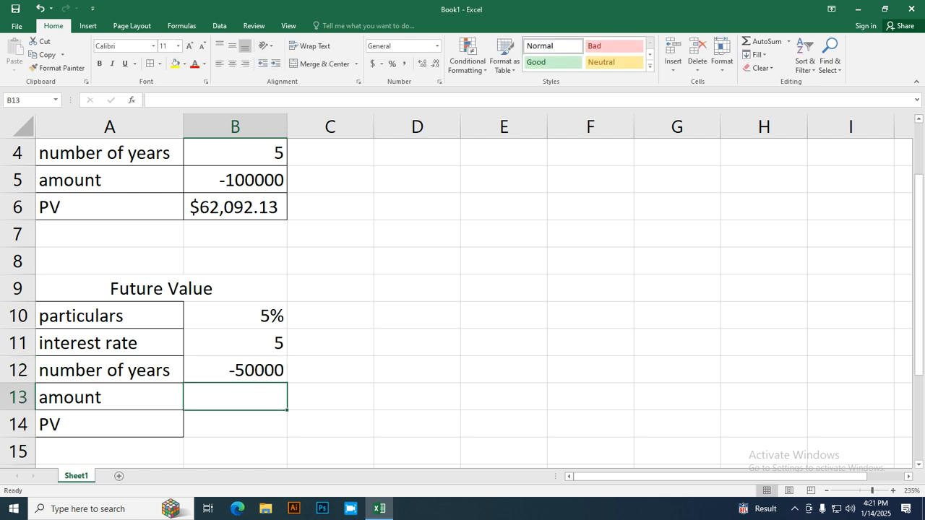
Clear the misplaced value from B10, beside the particulars label in the Future Value table
key(Up)
key(Up)
key(Up)
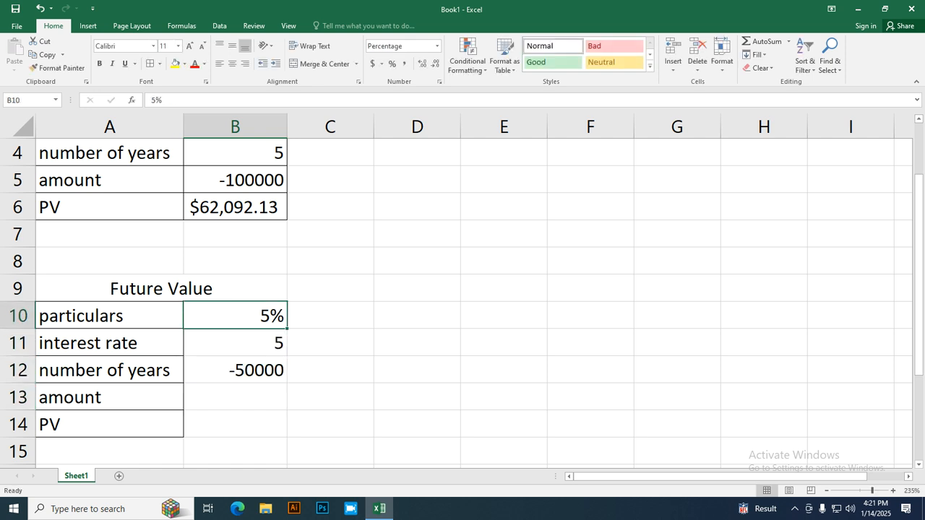
key(Down)
key(Up)
key(Delete)
Enter the interest rate 5% in B11, the number of years 5 in B12 and the amount -50000 in B13
key(Down)
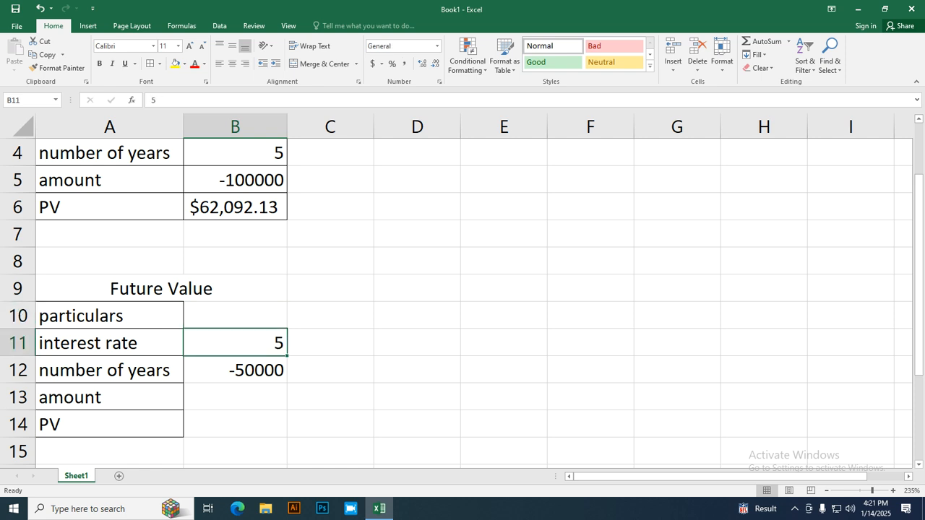
text(5%)
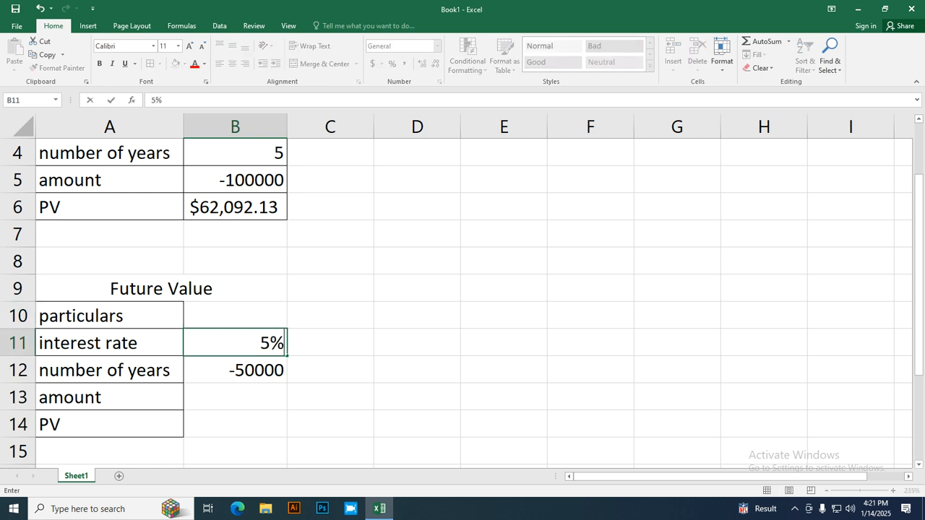
key(Return)
text(5)
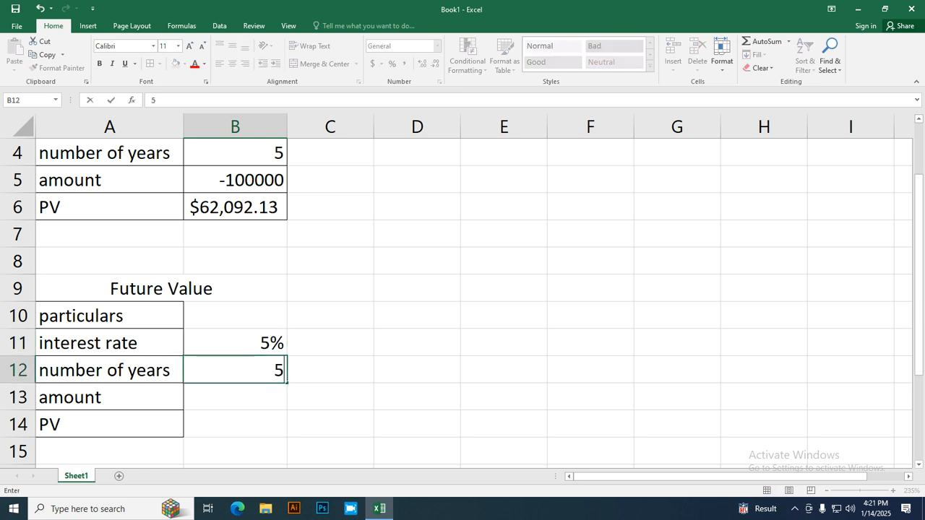
key(Return)
text(-50000)
key(Return)
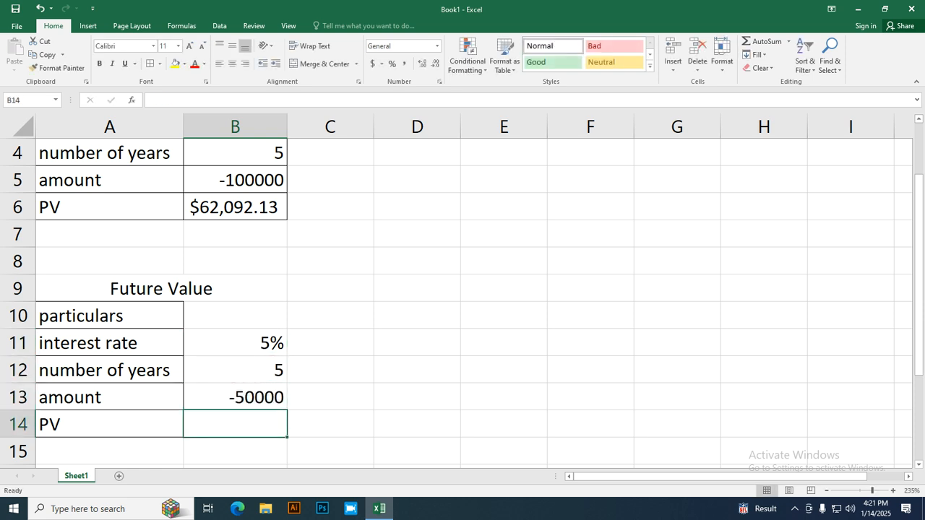
key(Up)
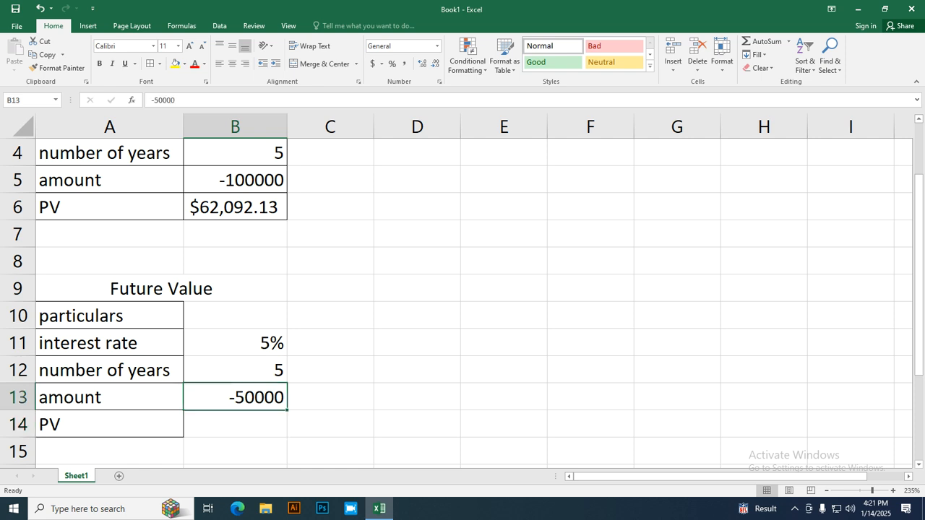
key(Down)
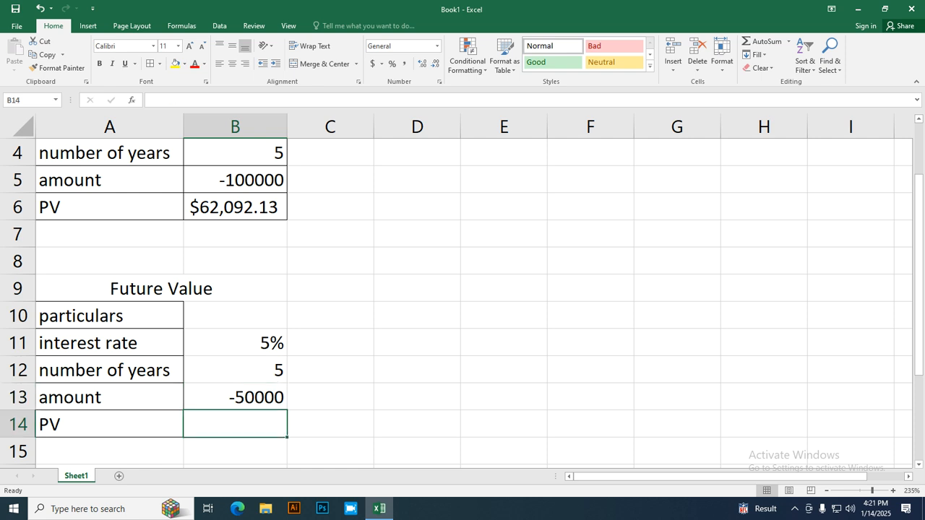
Apply all borders to the Future Value table in A9:B14 and select B14
drag(161, 288, 228, 427)
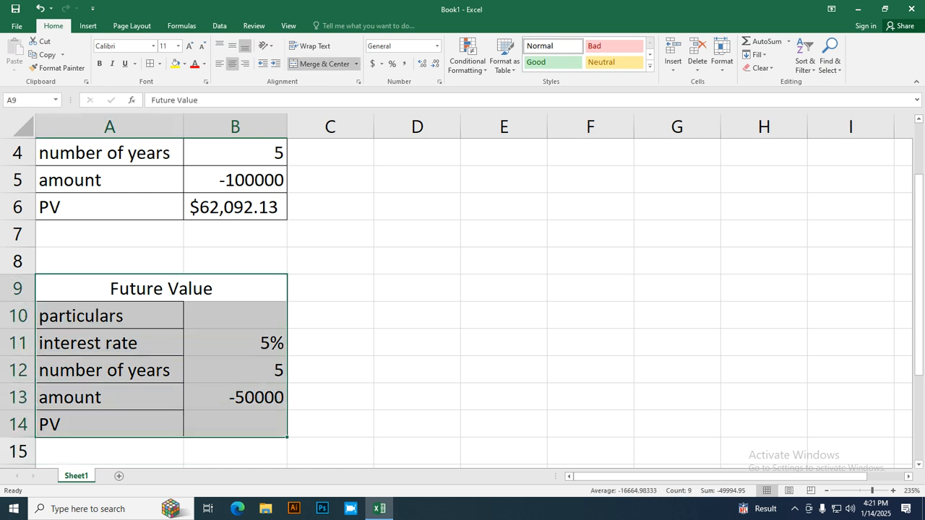
click(150, 64)
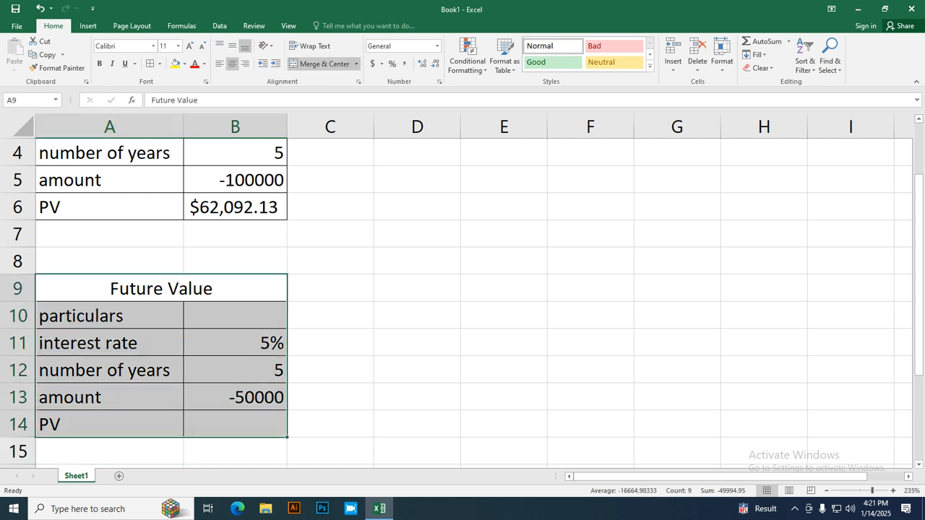
click(234, 424)
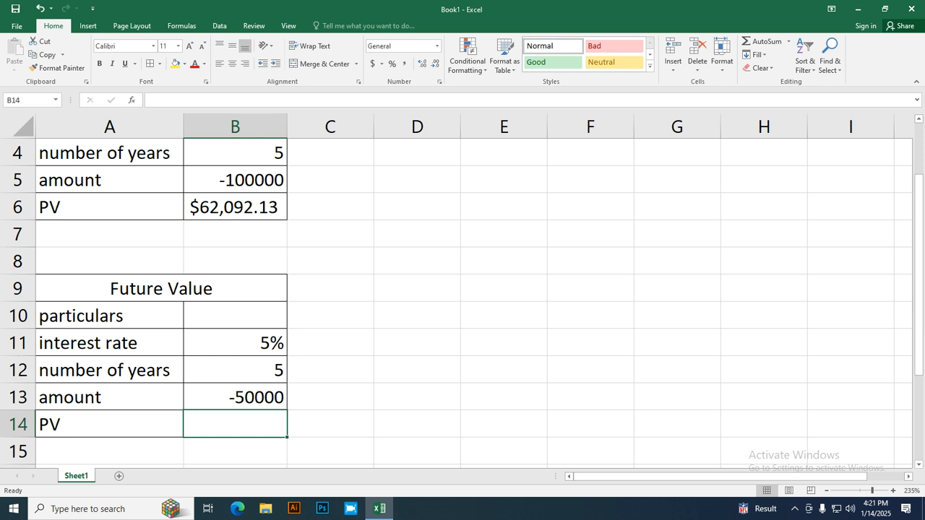
Change the label in A14 of the Future Value table to FV
text(=)
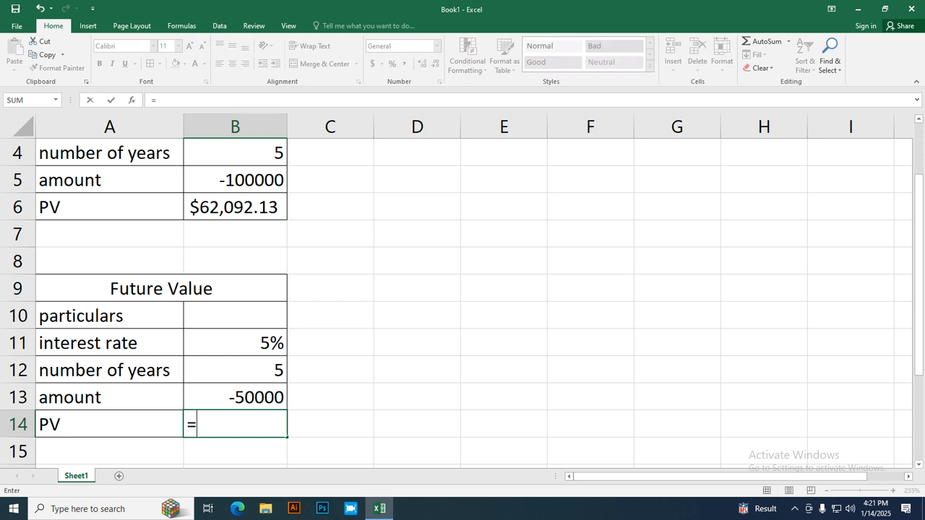
key(Escape)
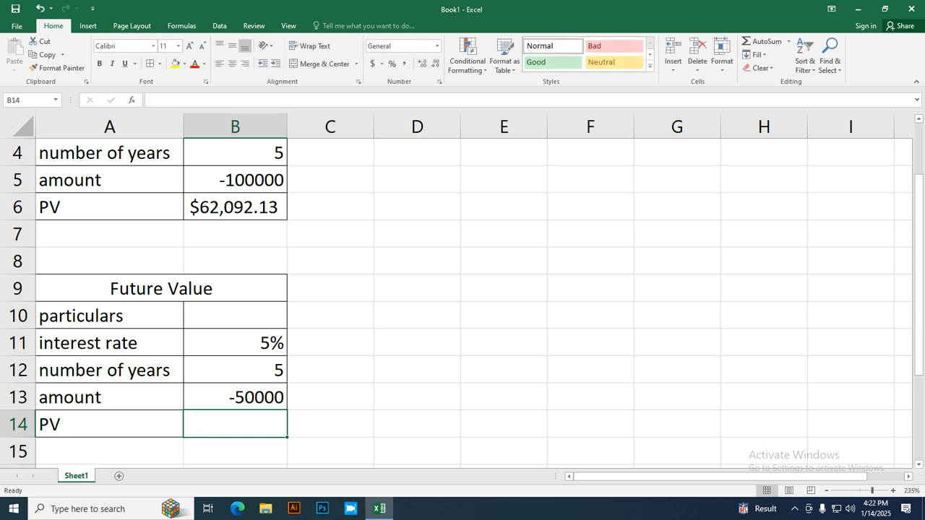
double_click(50, 425)
key(BackSpace)
text(F)
key(Return)
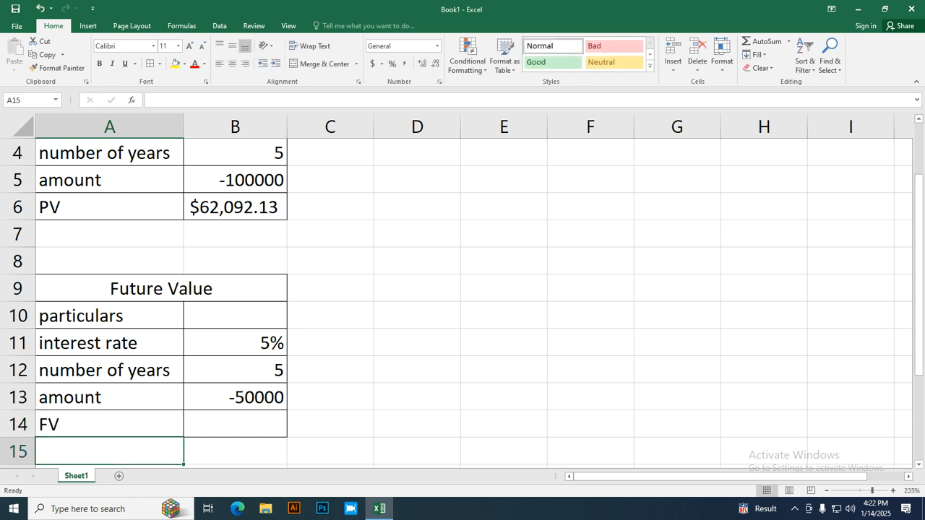
Calculate the future value in B14 with the formula =FV(B11,B12,0,B13)
click(234, 424)
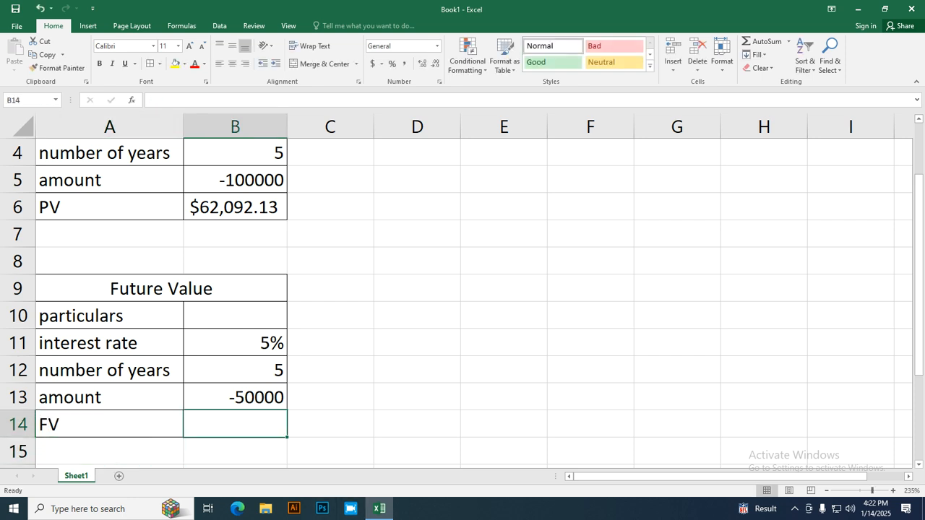
text(=)
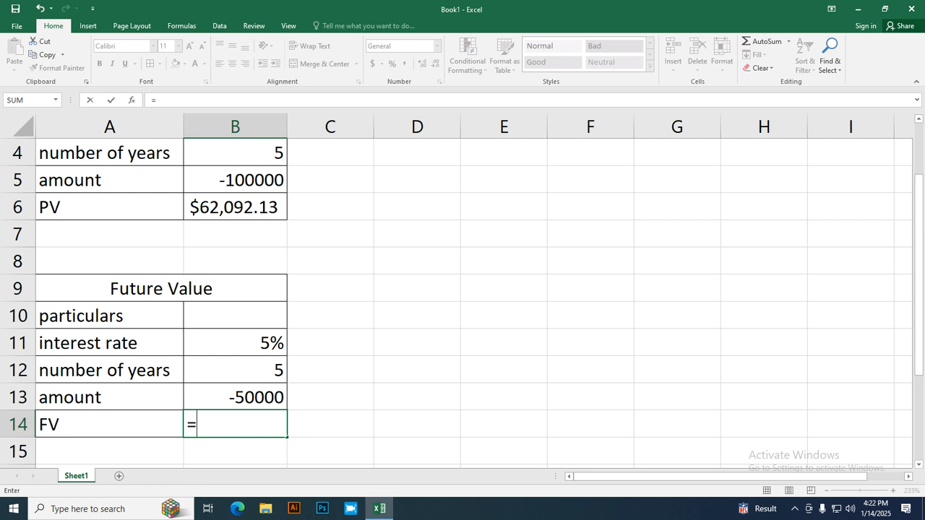
text(fv()
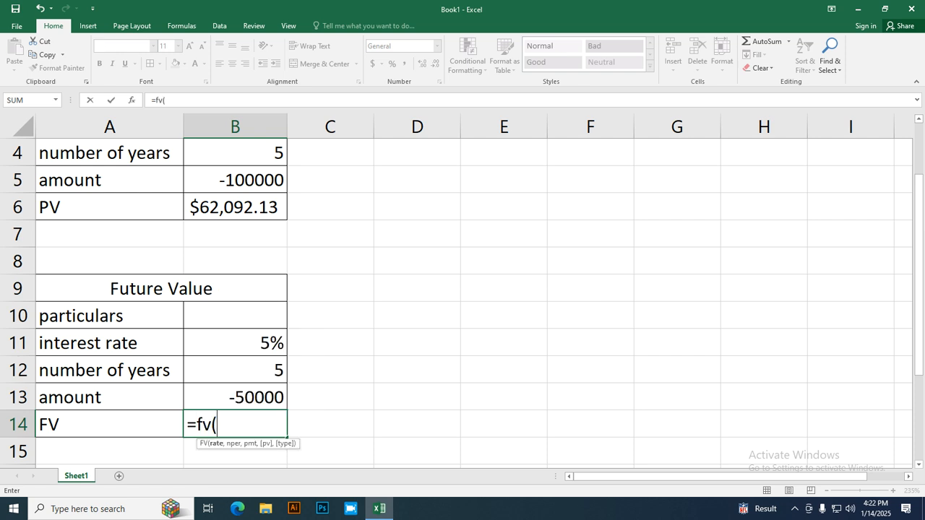
click(234, 343)
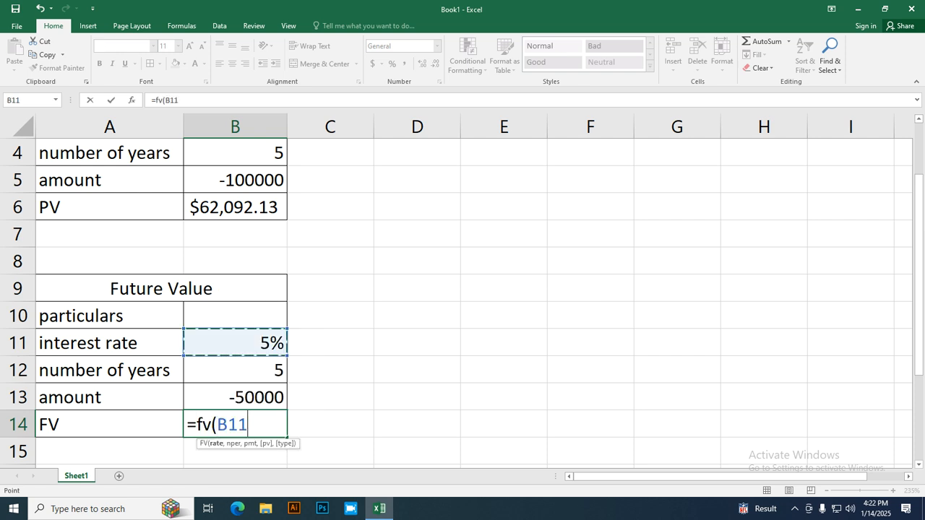
text(,)
click(235, 370)
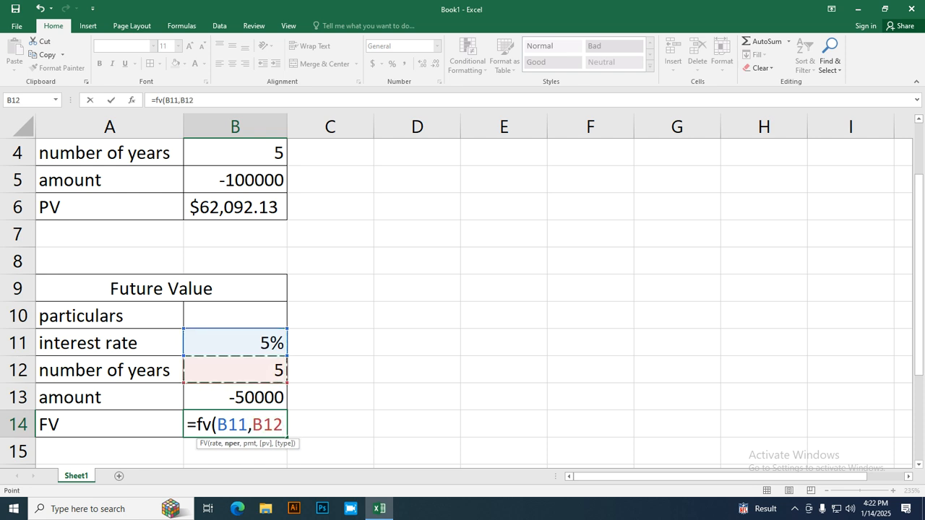
text(,0)
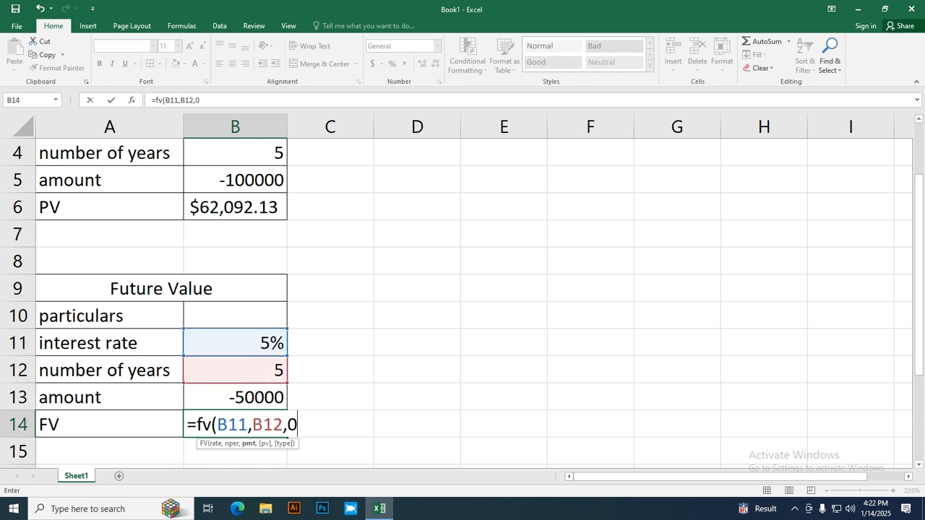
text(,)
click(235, 397)
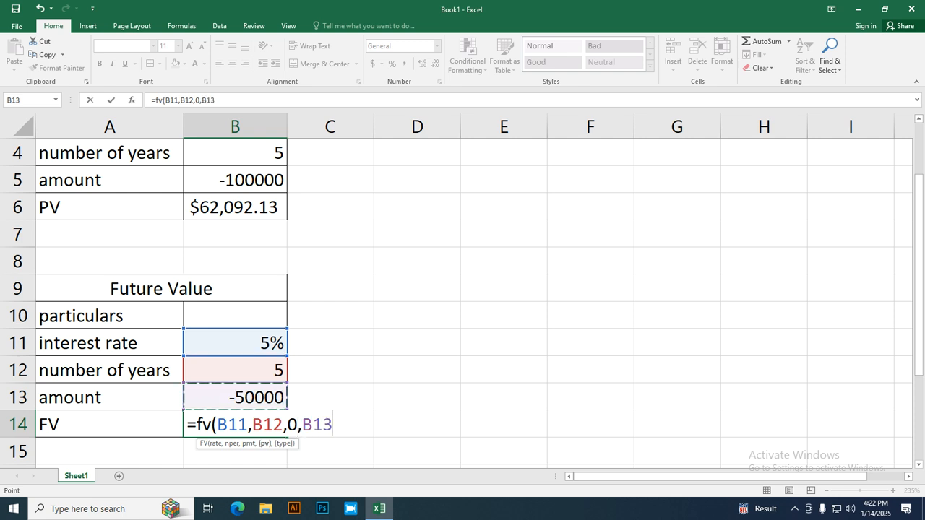
text())
key(Return)
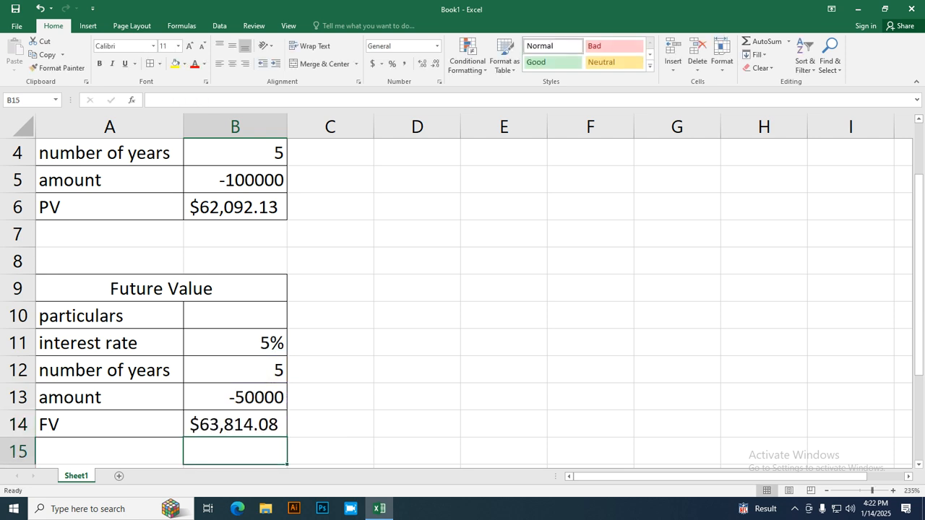
scroll(462, 291, up, 2)
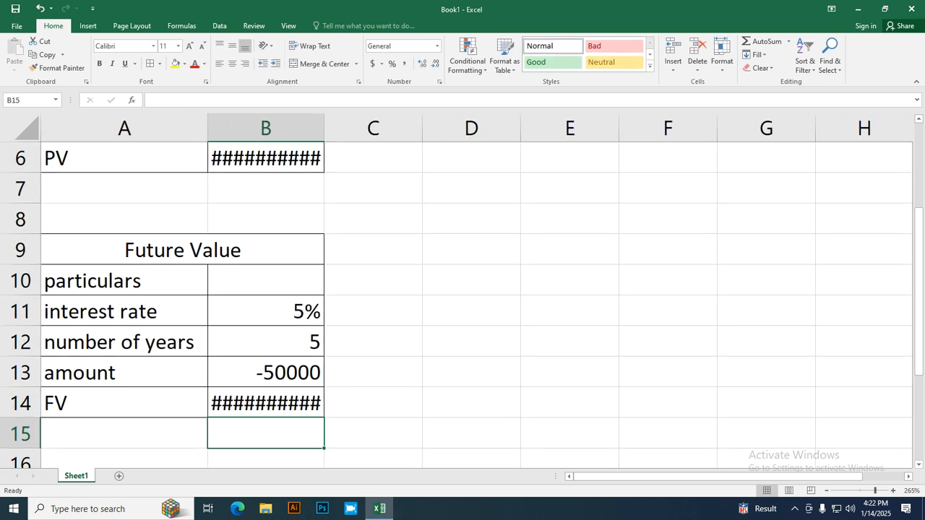
scroll(462, 291, down, 1)
scroll(463, 291, down, 1)
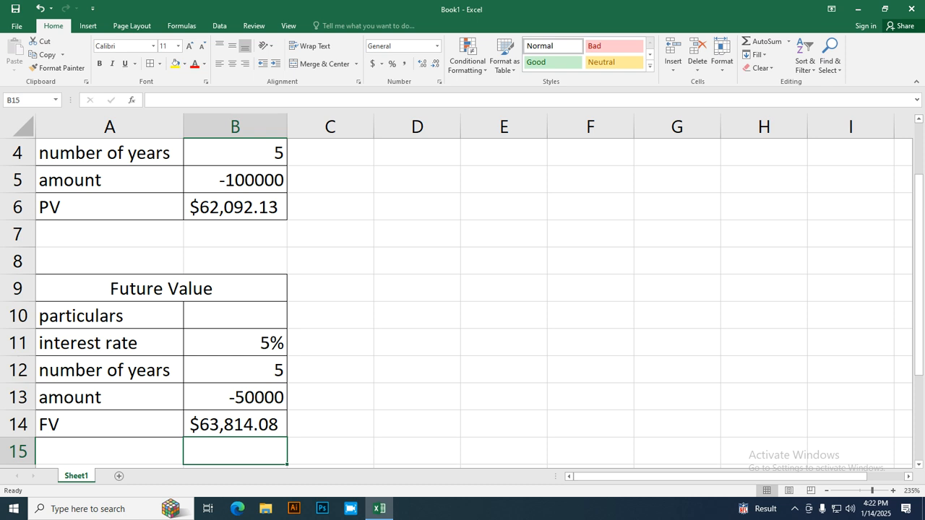
click(330, 424)
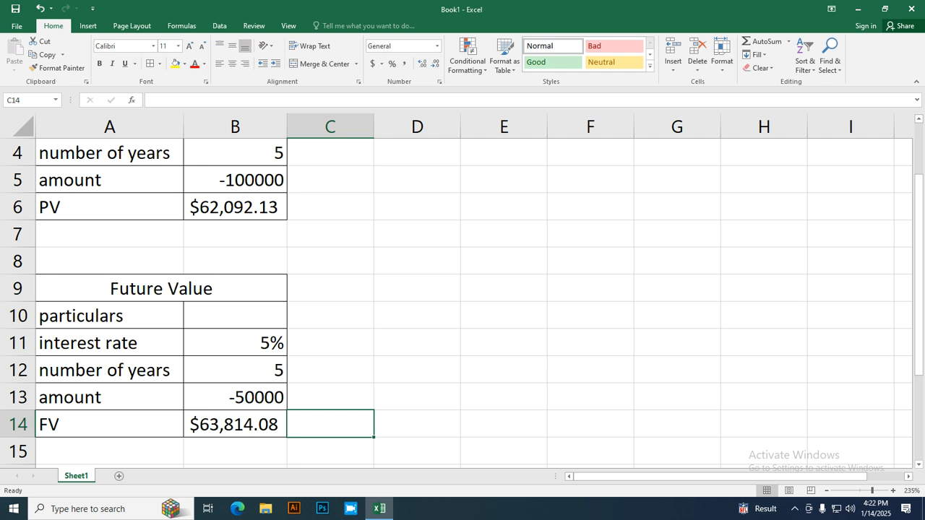
scroll(463, 296, up, 1)
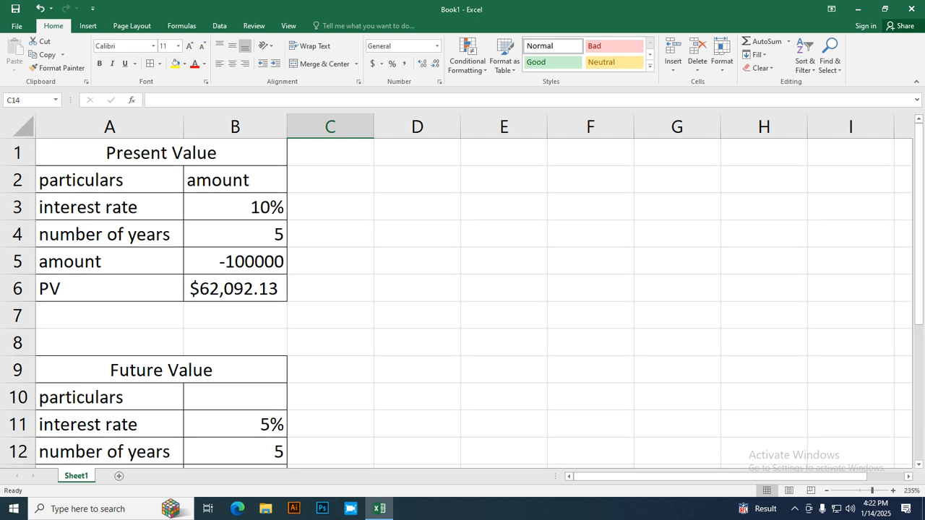
ctrl+scroll(463, 289, down, 3)
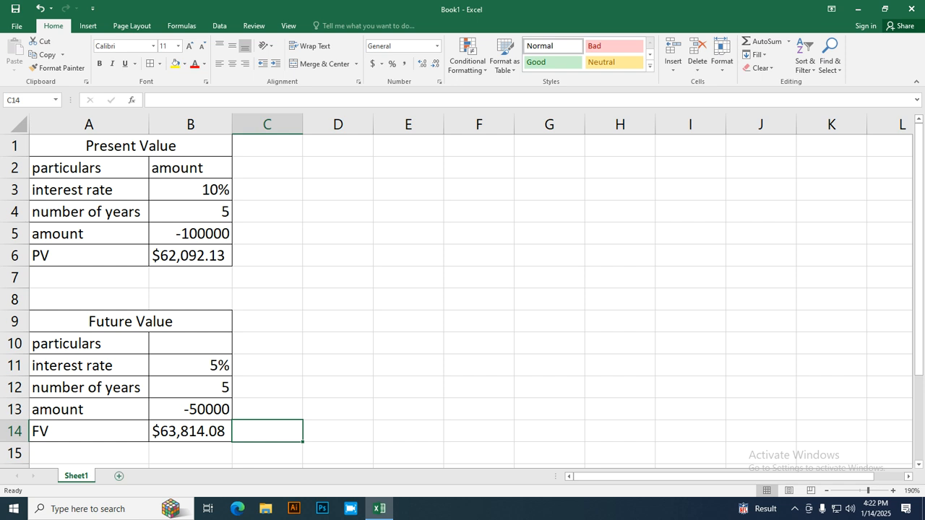
Add a new worksheet and enter the headings Name in A2 and marks in B2
click(120, 476)
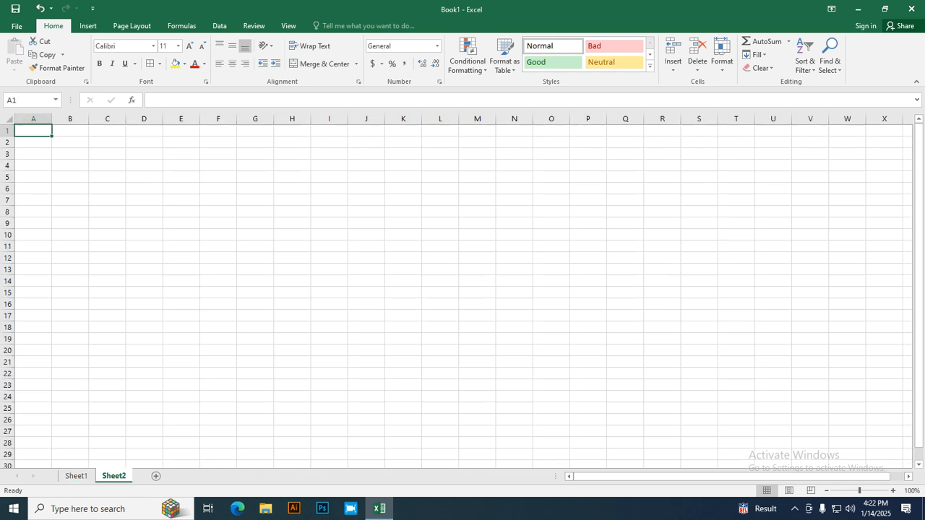
ctrl+scroll(462, 289, up, 5)
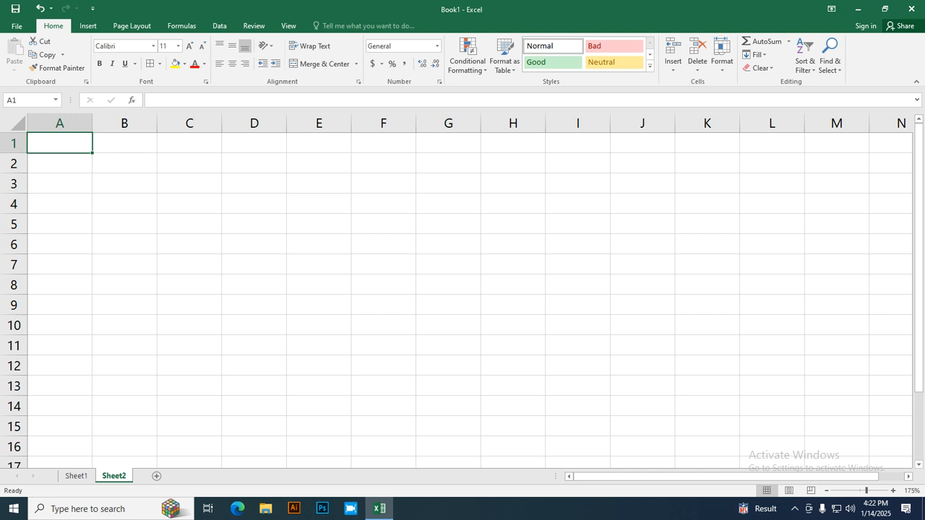
click(60, 163)
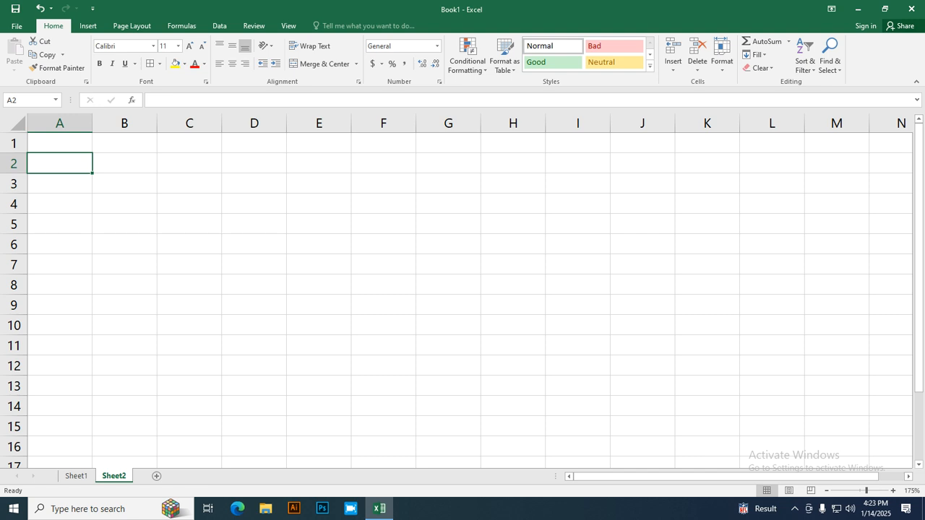
text(Name)
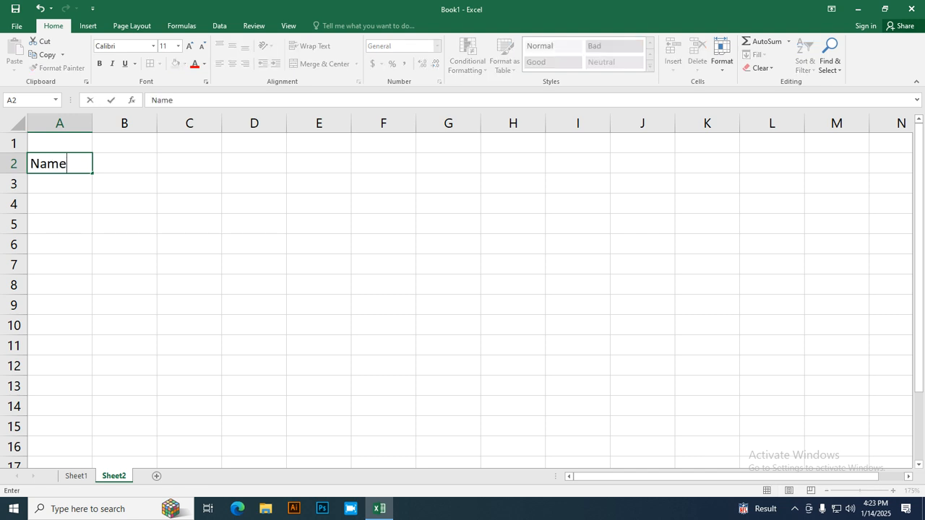
key(Tab)
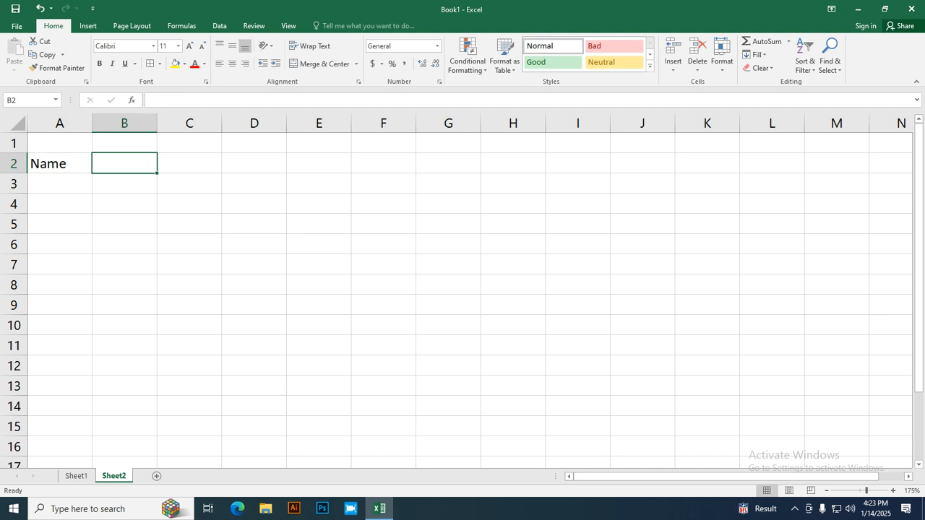
text(marks)
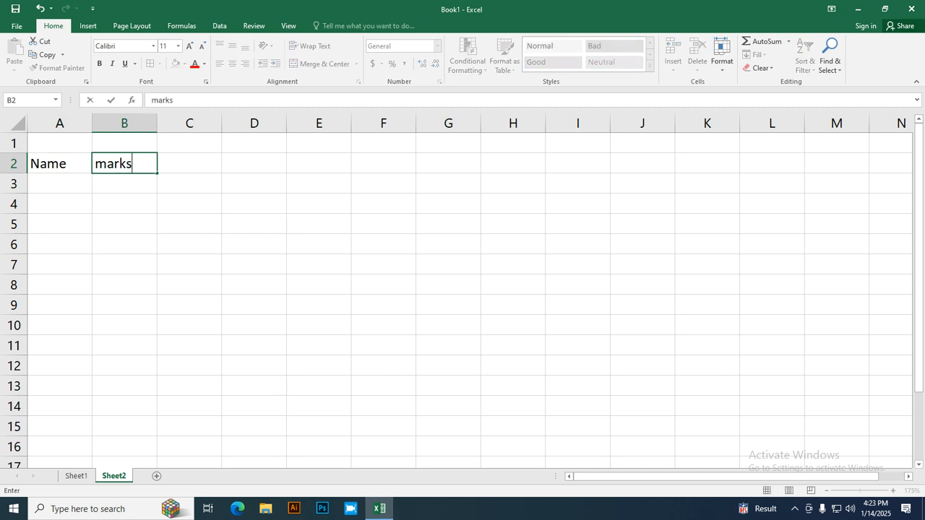
key(Tab)
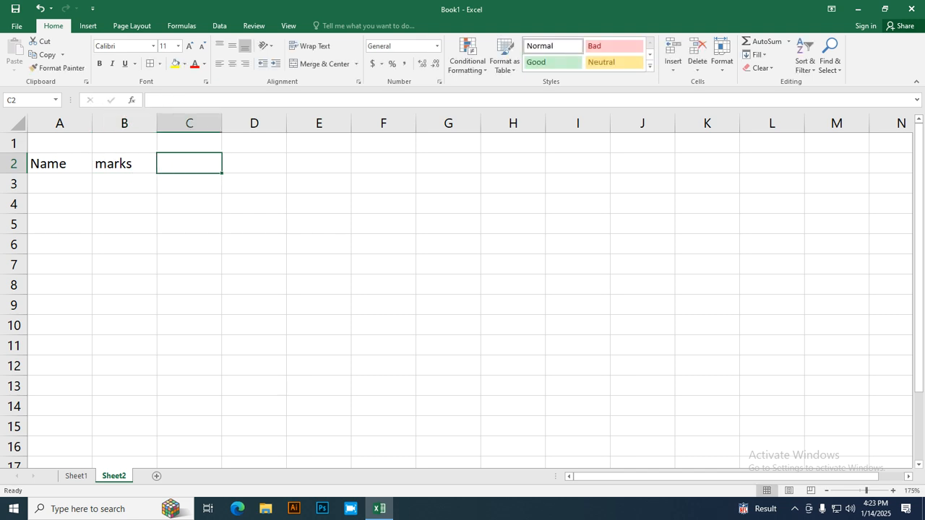
Enter the heading Marks to GPA in C2 and fit column C to its text
text(Mar)
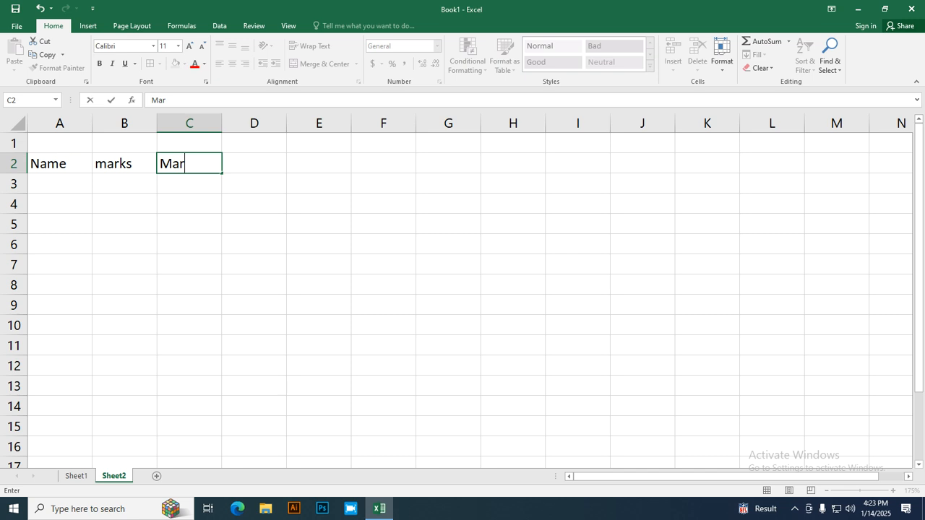
text(ks to GPA)
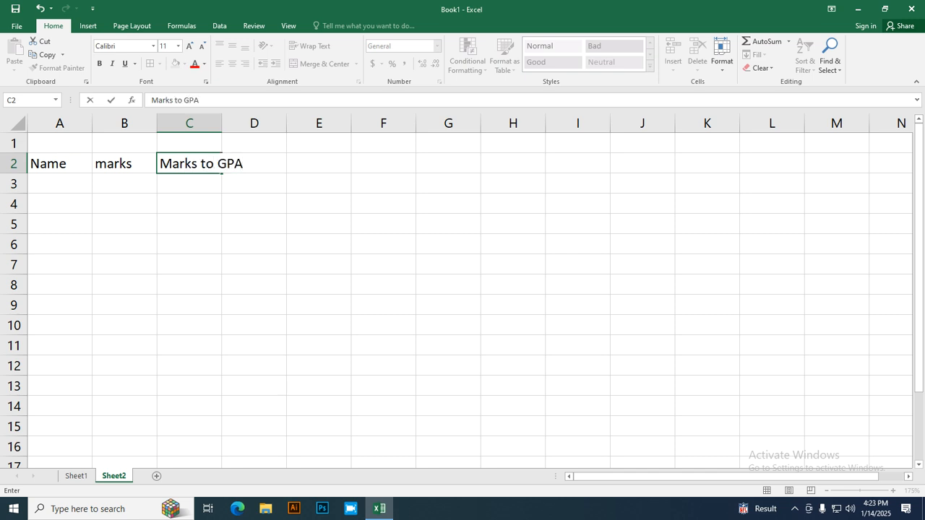
key(Tab)
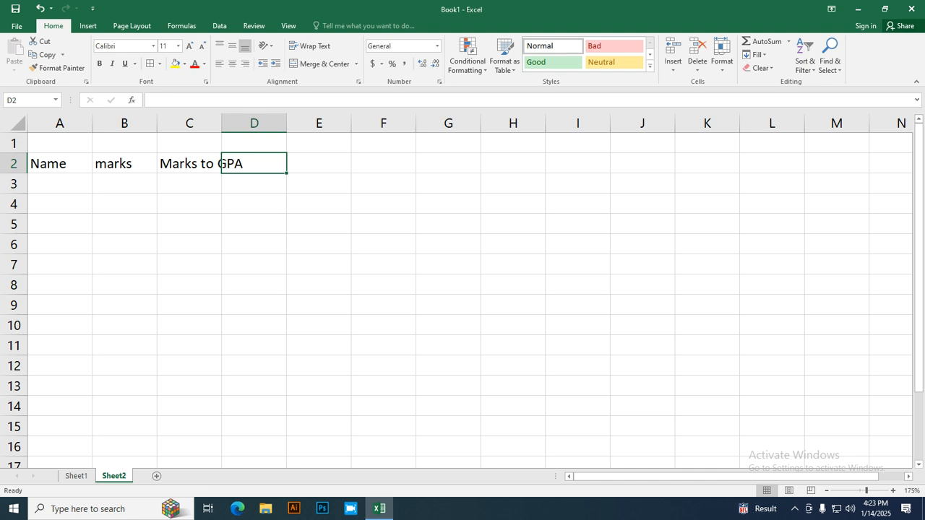
double_click(222, 123)
scroll(456, 291, up, 1)
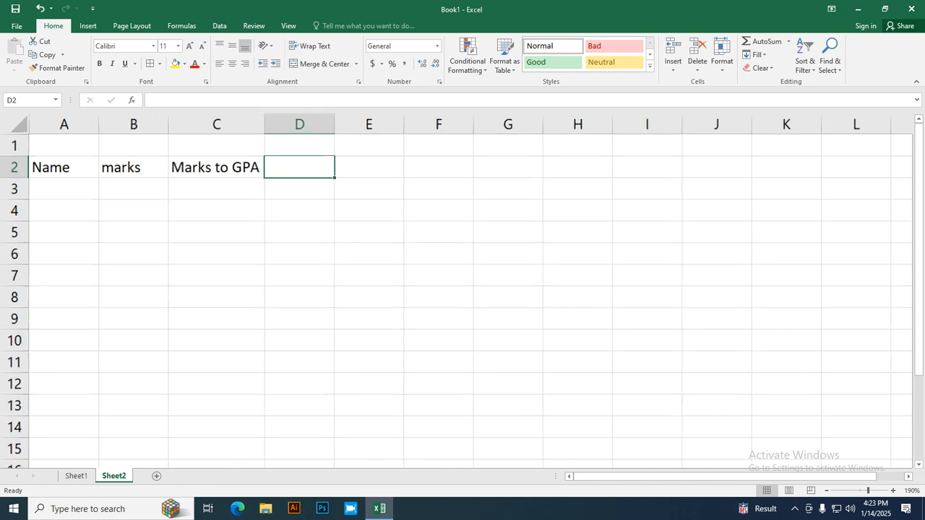
Enter the heading Maeks to Grade in D2 and fit column D to its text
scroll(457, 291, up, 2)
scroll(457, 291, down, 1)
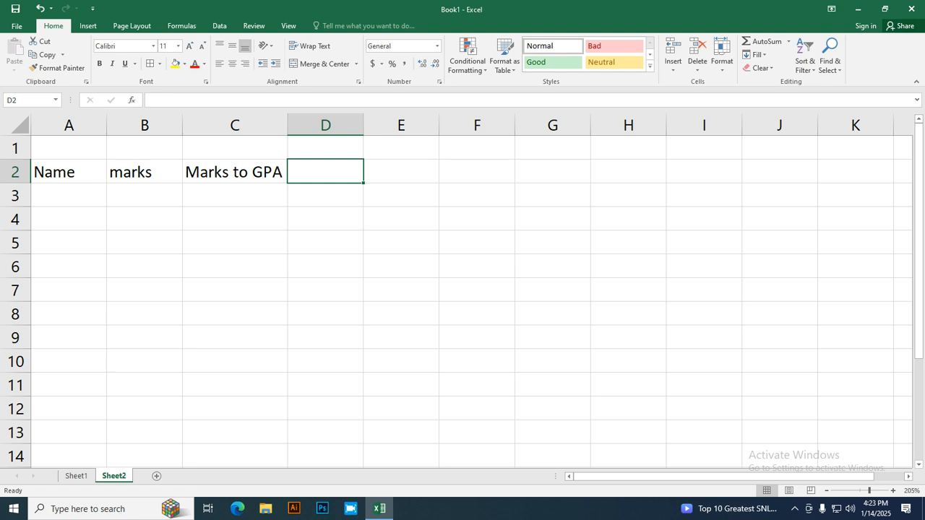
text(Ma)
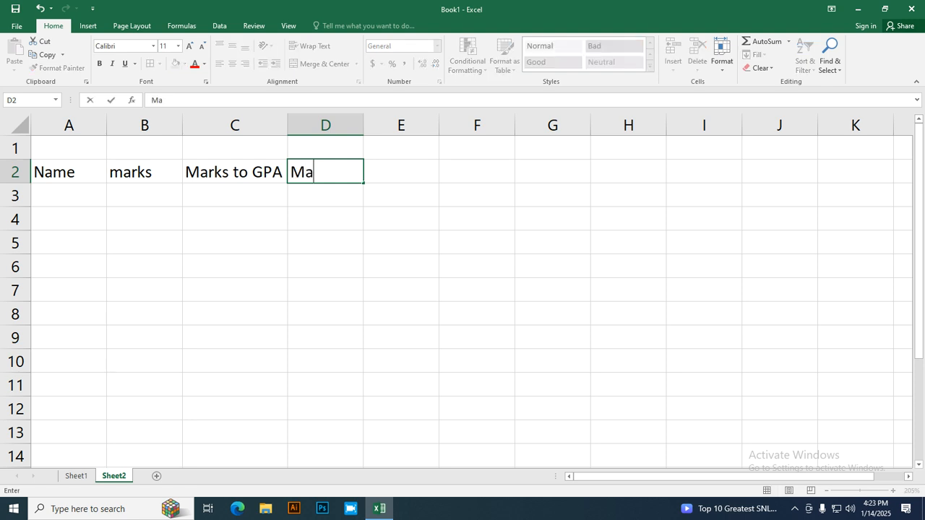
text(eks to Grad)
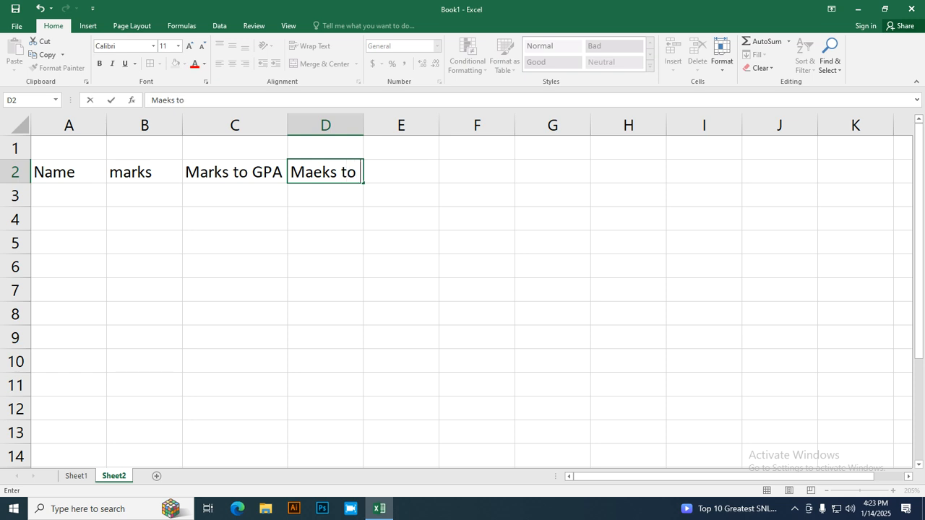
text(e)
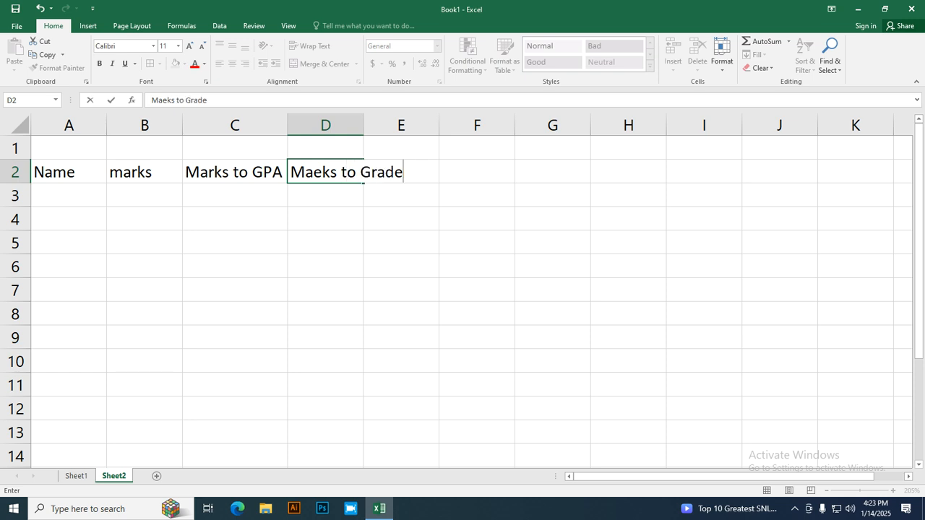
key(Return)
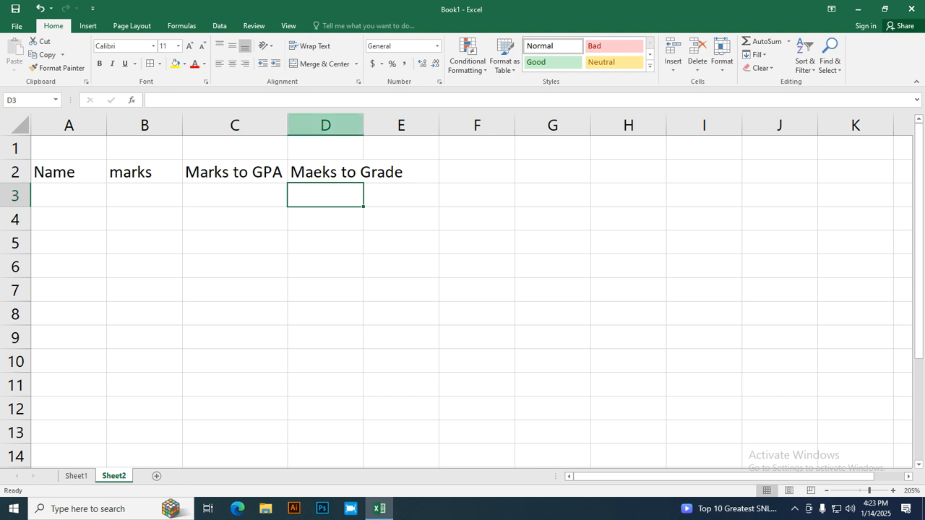
double_click(363, 125)
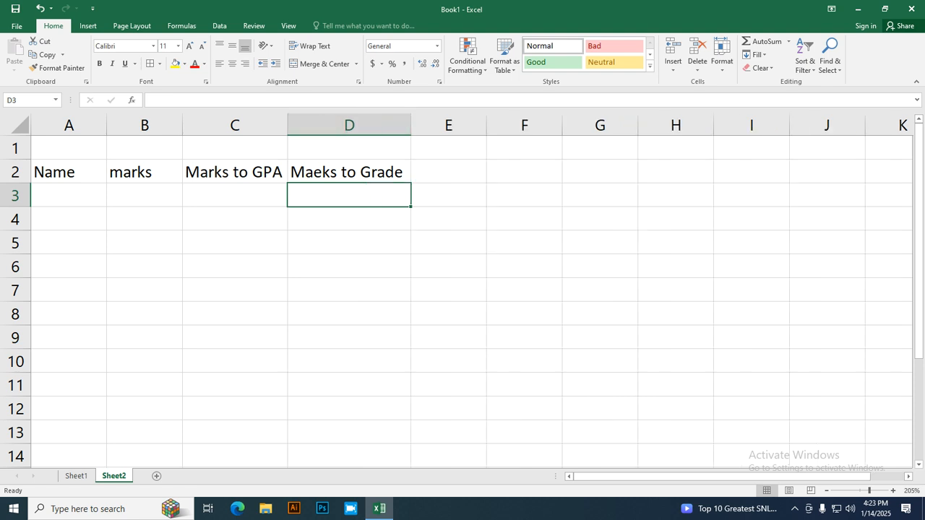
Enter the heading Grade to GPA in E2 and fit column E to its text
click(448, 172)
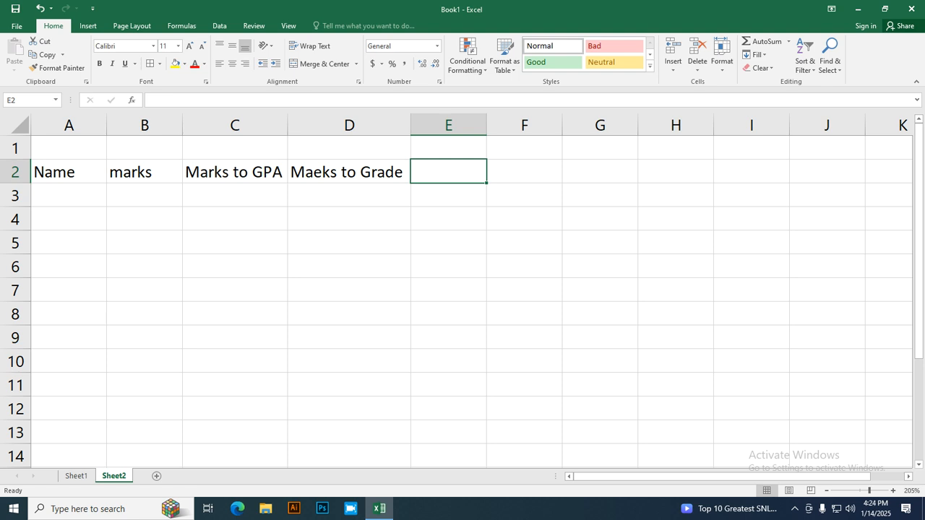
text(Grade)
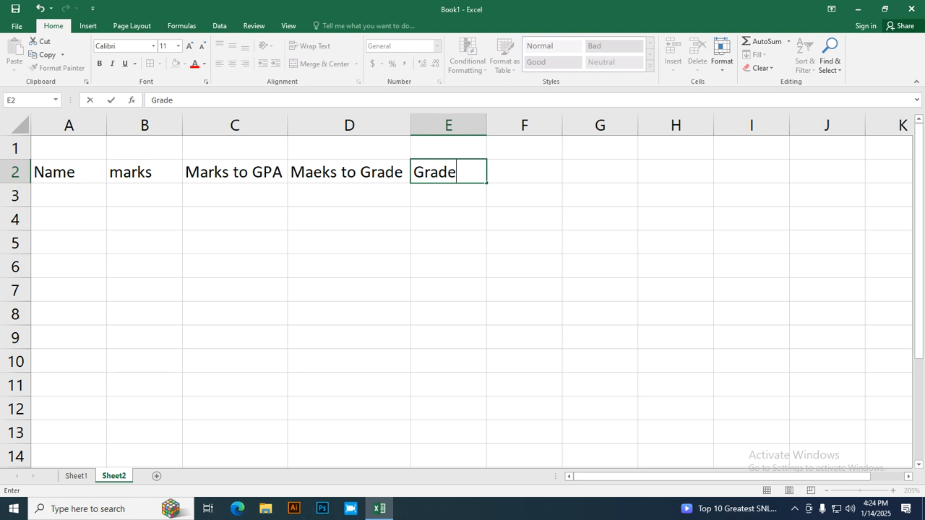
text(to GPA)
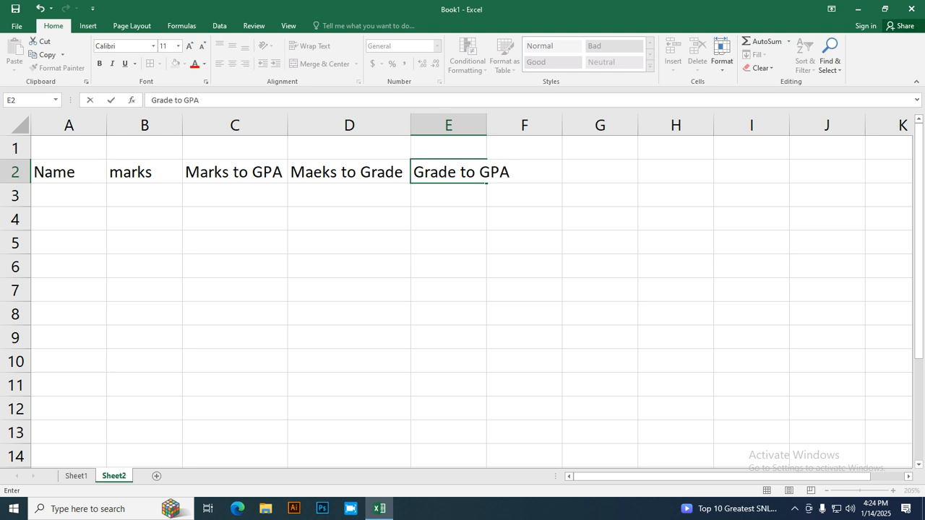
key(Return)
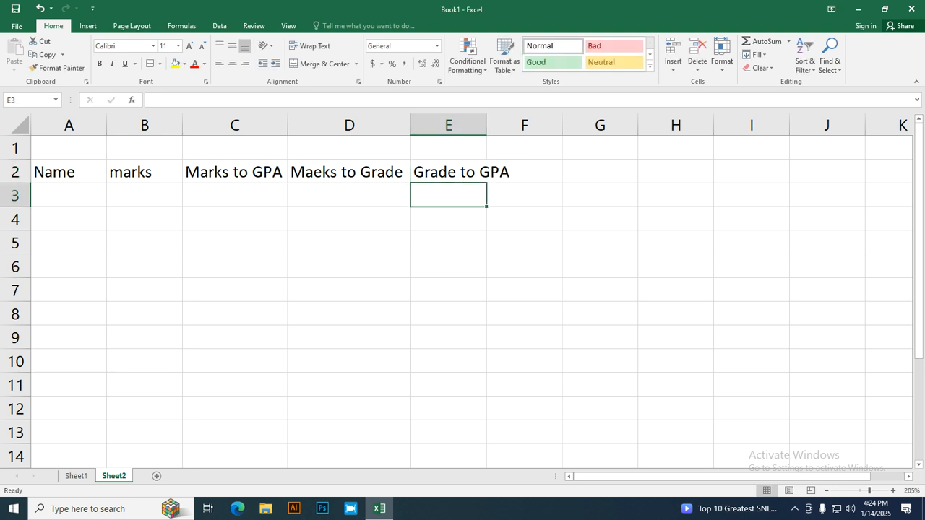
double_click(486, 125)
Fill the Name column with A, B and C in cells A3 to A5
click(69, 195)
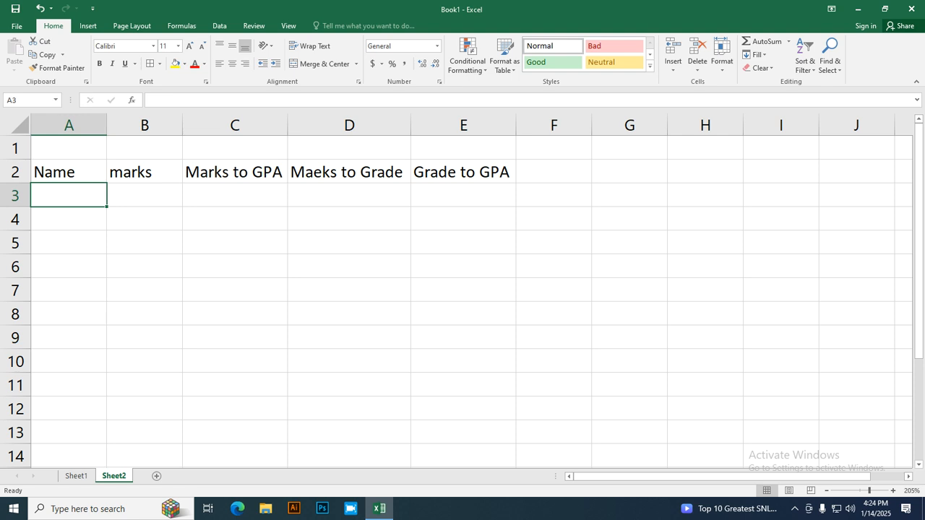
text(A)
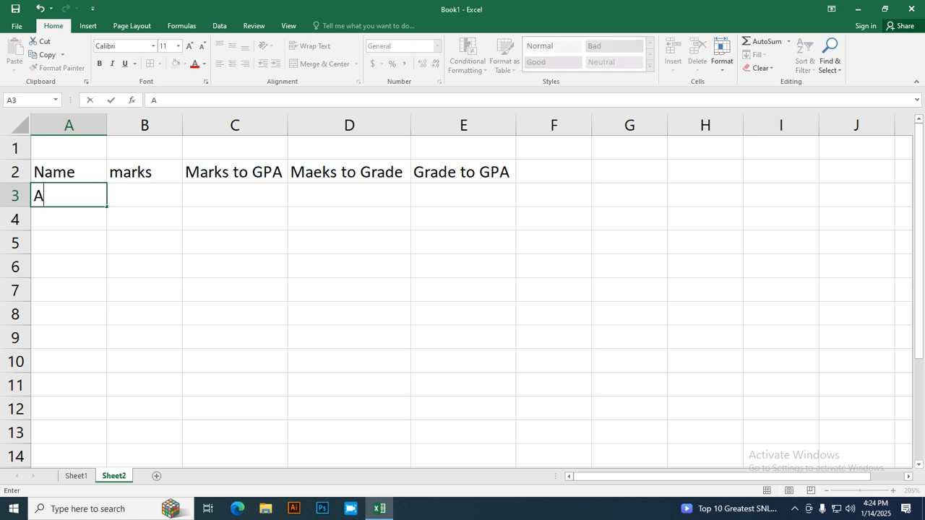
key(Return)
text(B)
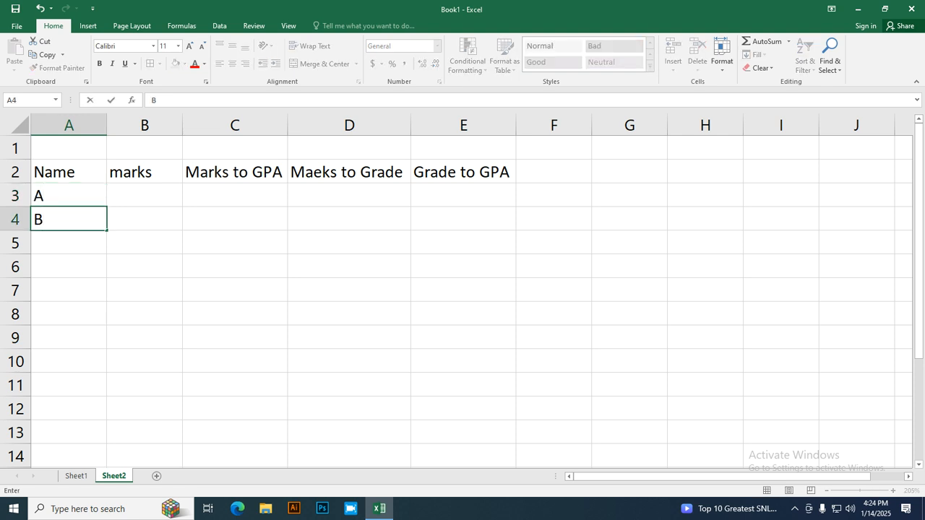
key(Return)
text(C)
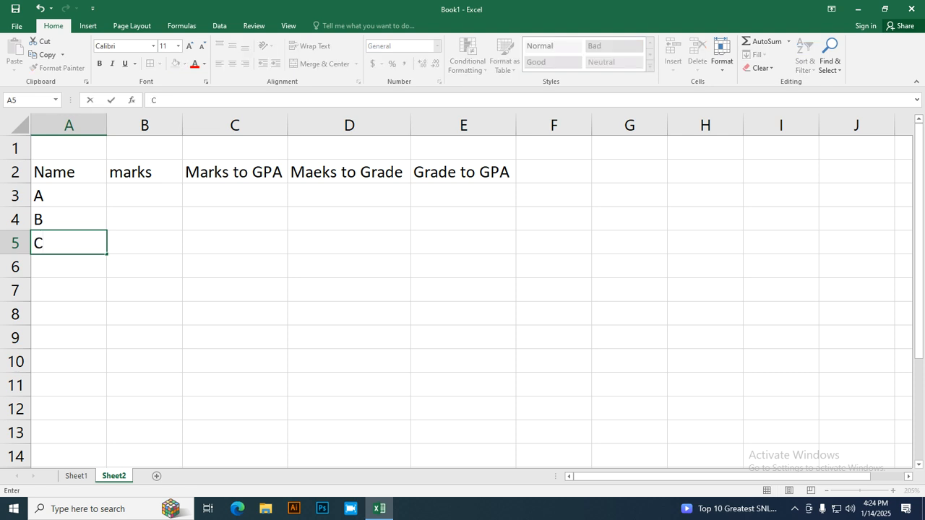
key(Tab)
Enter the marks 50, 60 and 55 for students A, B and C in B3:B5
key(Up)
key(Up)
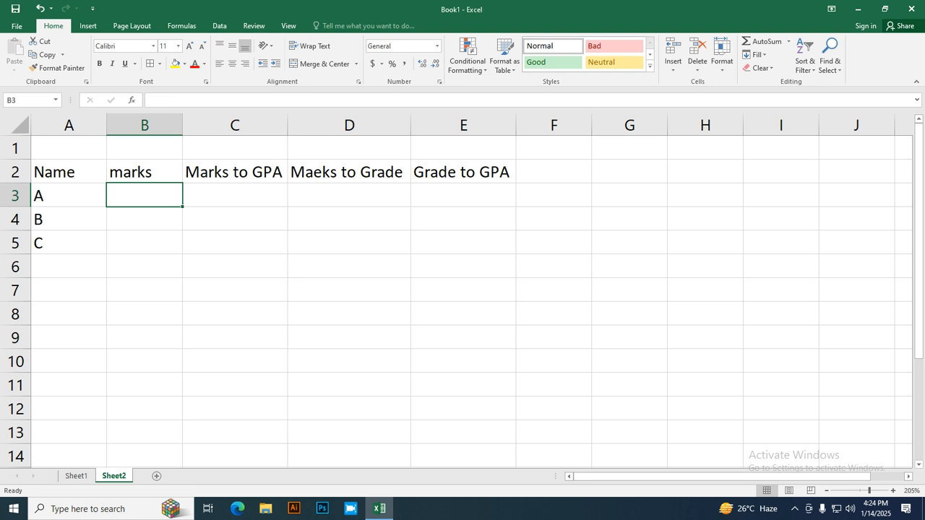
text(50)
key(Return)
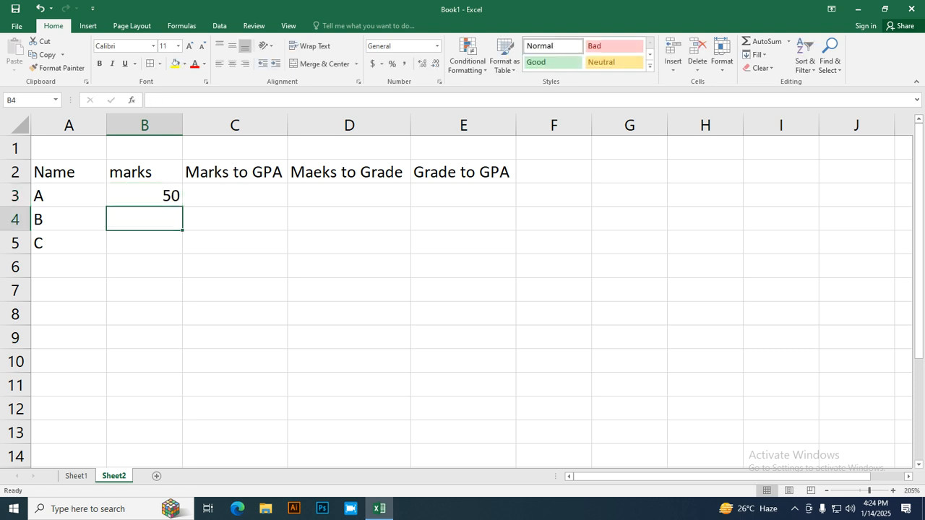
text(60)
key(Return)
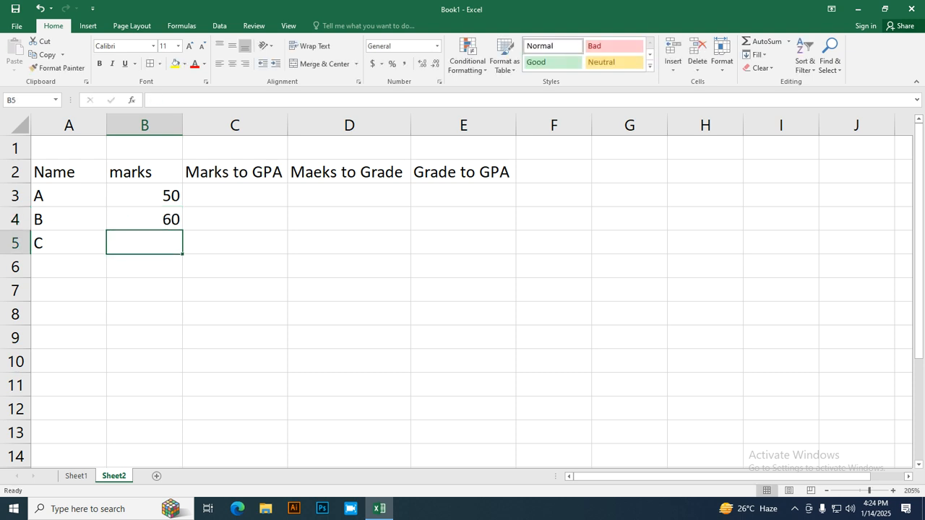
text(55)
key(Tab)
Begin a VLOOKUP formula in C3 with B3 as the lookup value and {0,40,50,60,70,80} as the table array
key(Up)
key(Up)
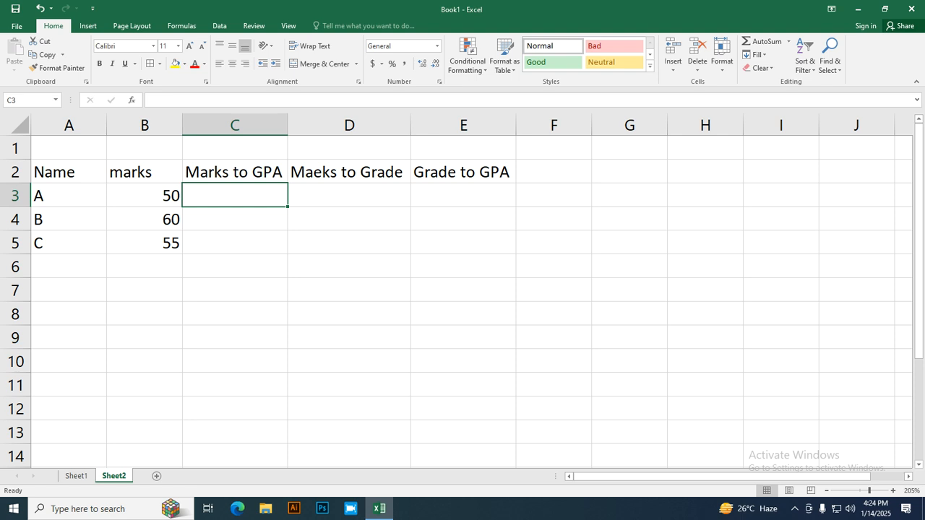
text(=)
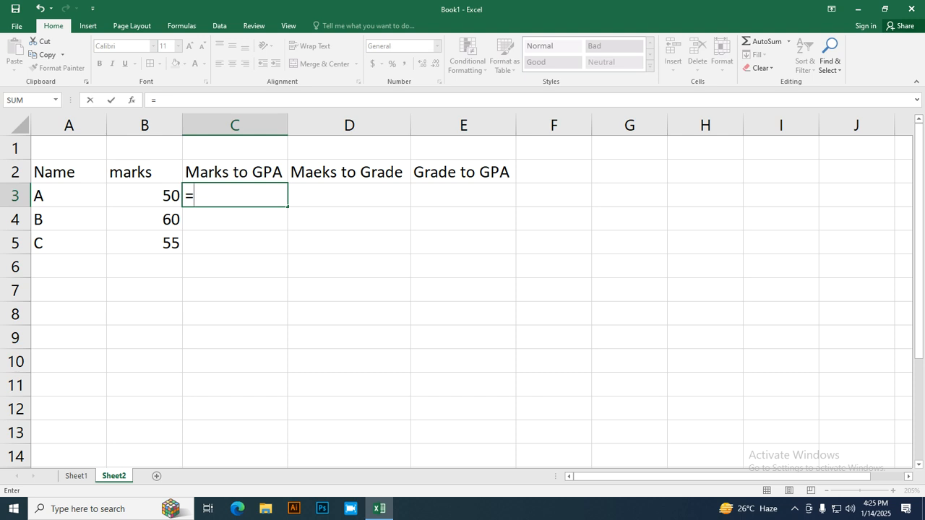
text(vloo)
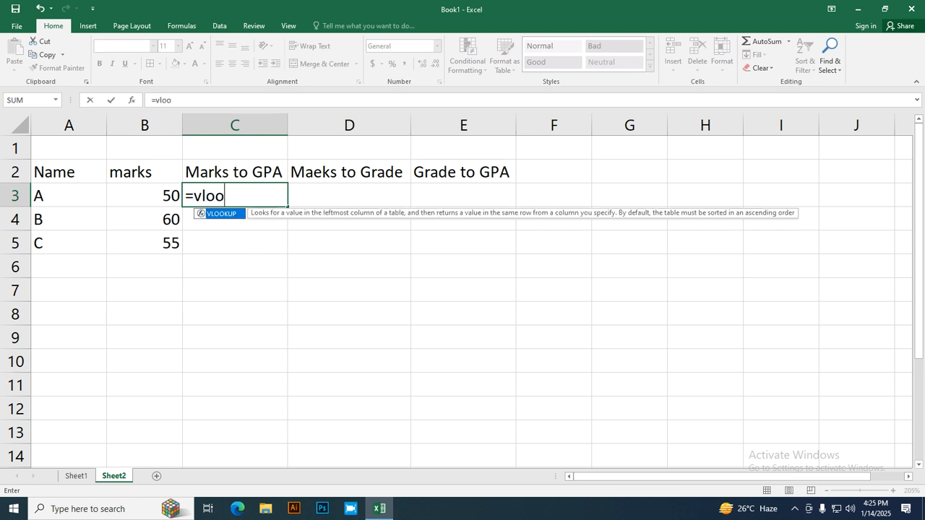
text(kup()
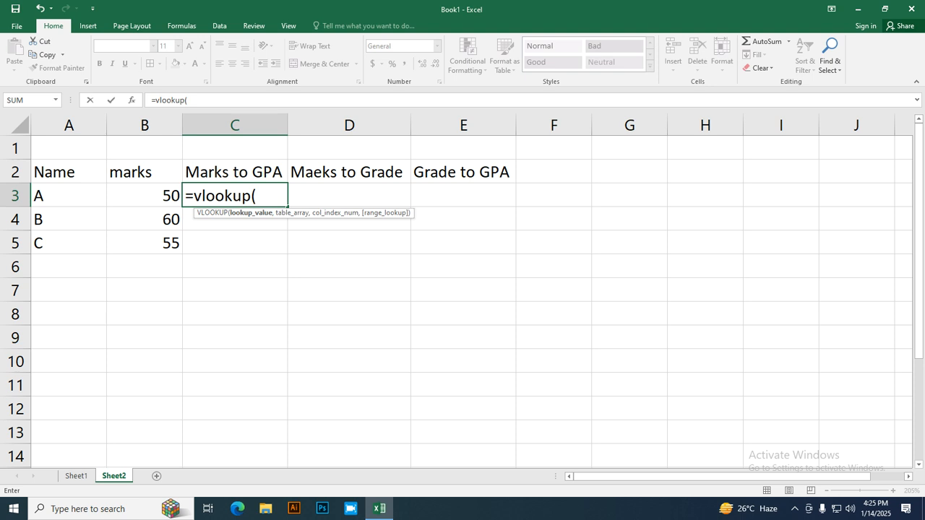
key(Left)
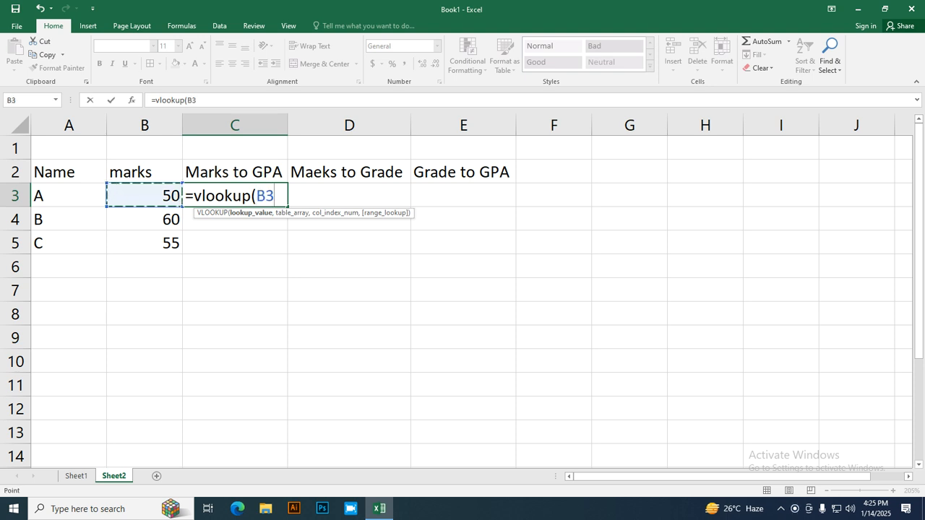
text(,)
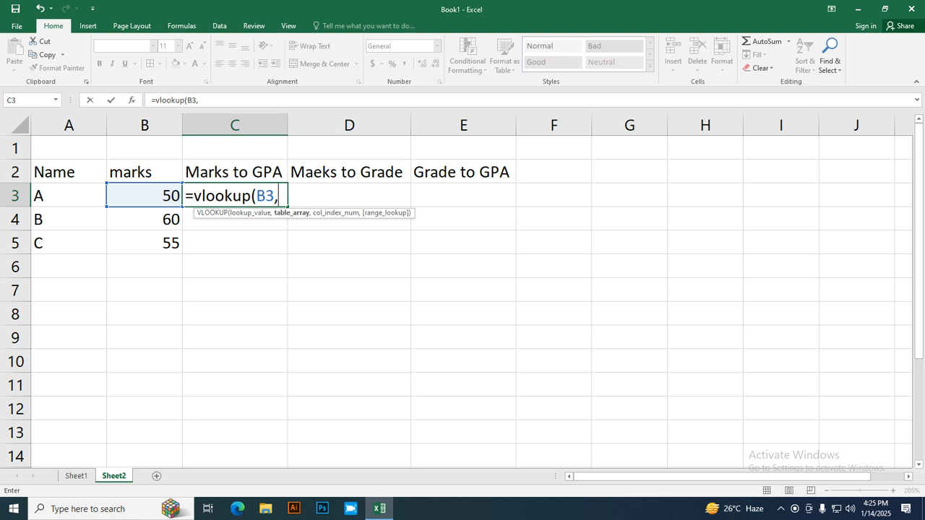
text({)
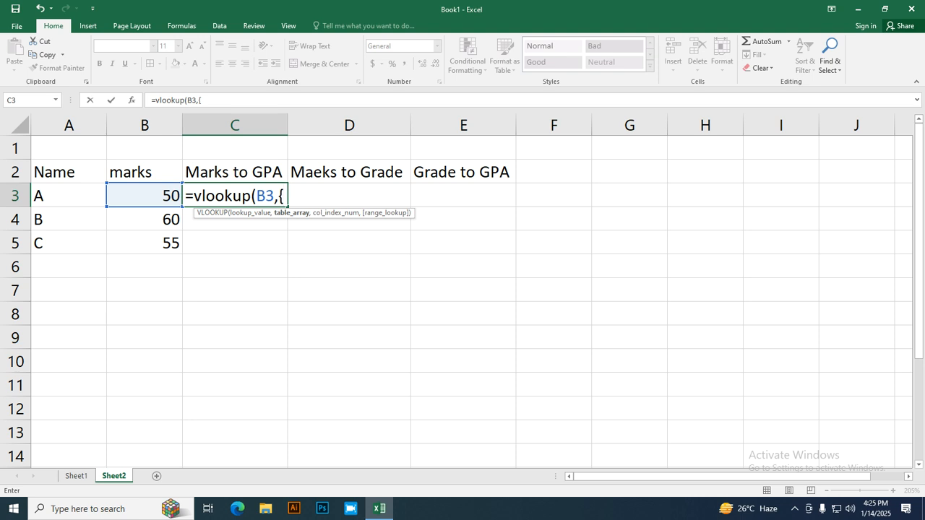
text(0,40,50)
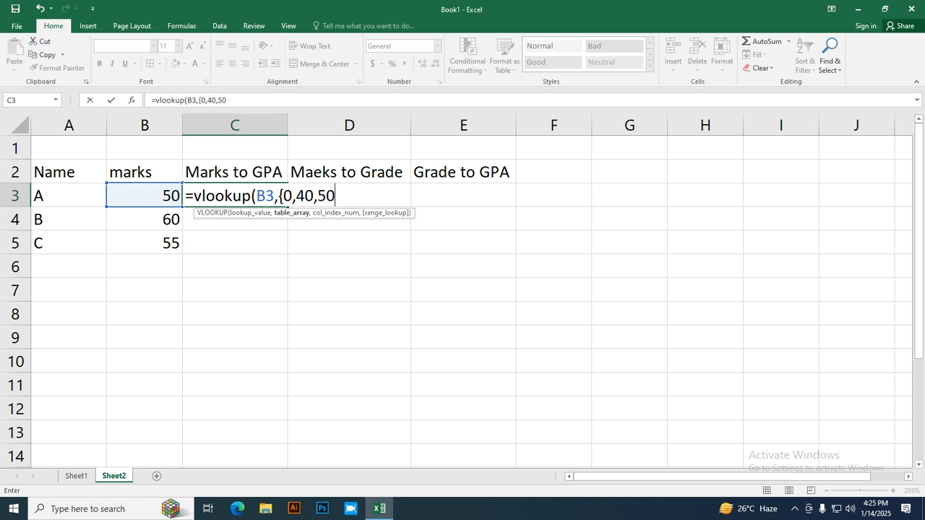
text(,60,70)
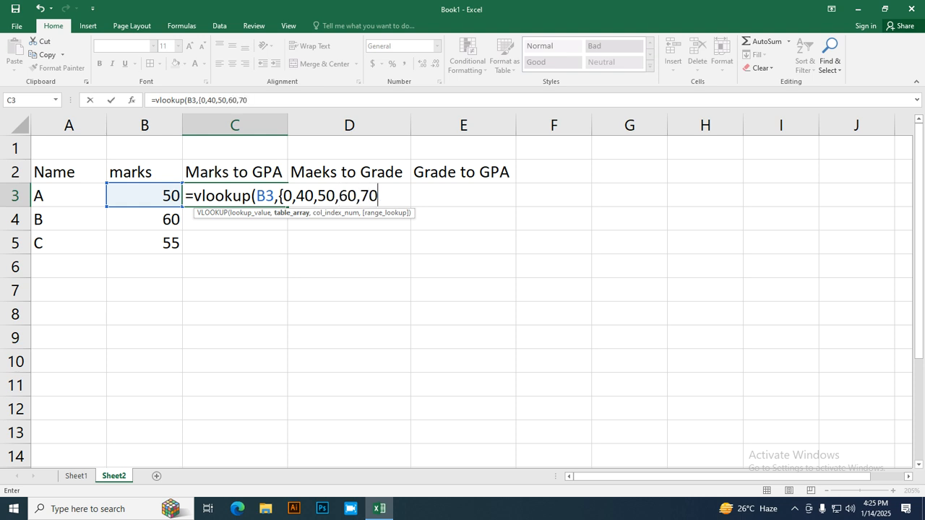
text(,80)
text(},)
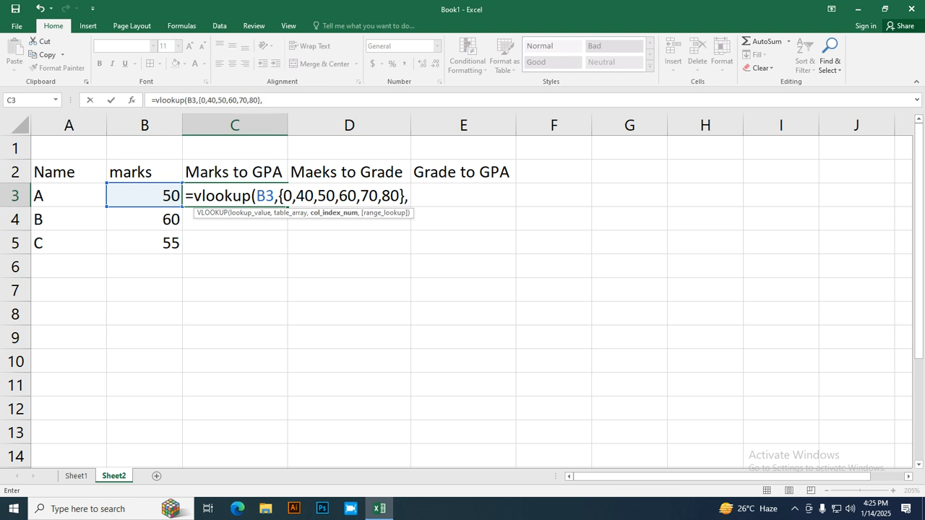
Complete the VLOOKUP formula in C3 with the grade array {"F","c","B","A-","A","A+"} as its third argument
text({)
text("F",")
text(c","B)
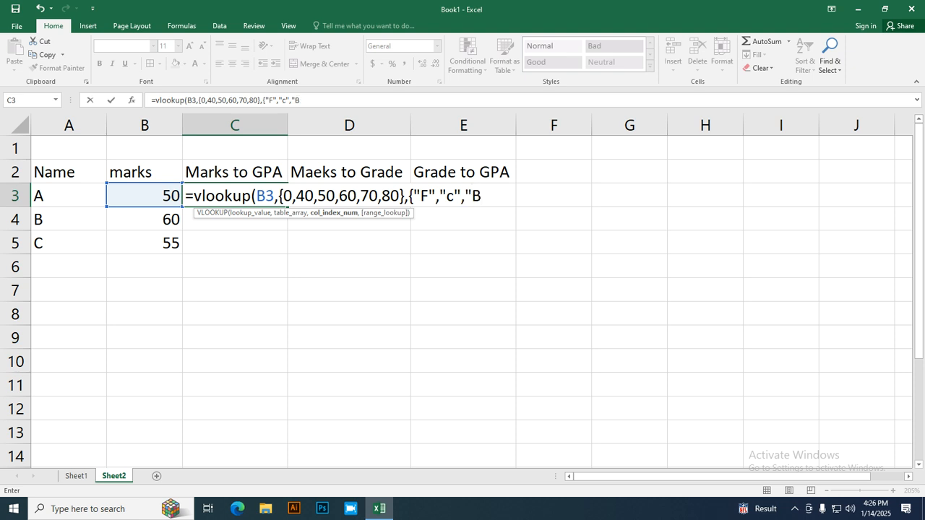
text(")
text(")
text(A-","A")
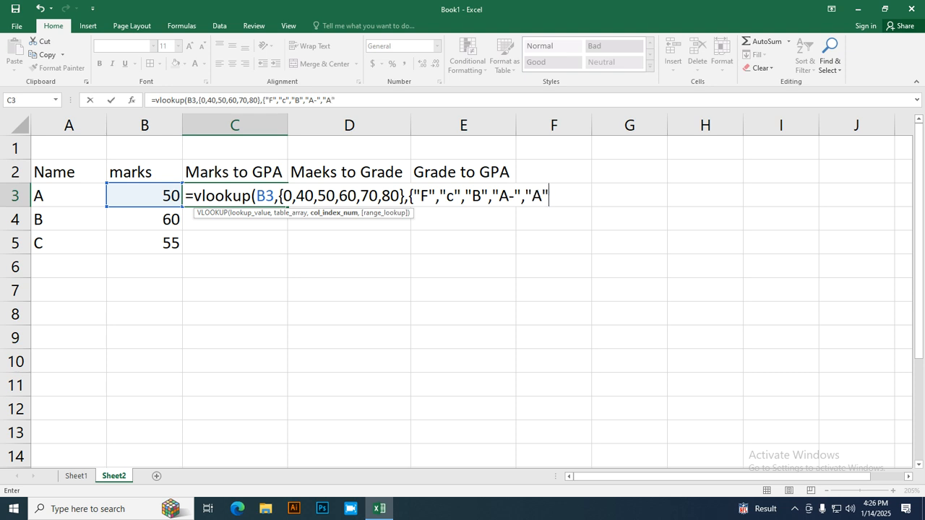
text(,"A+")
text(}))
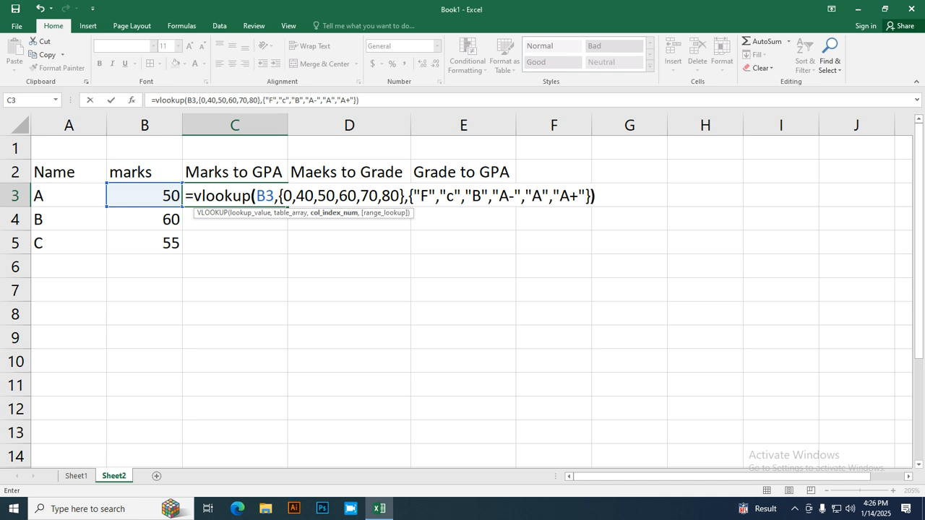
key(Return)
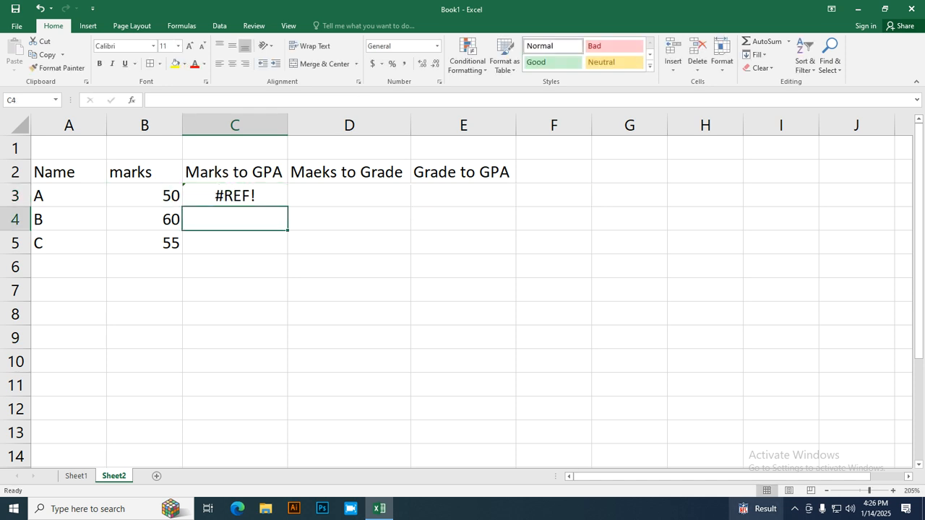
click(795, 509)
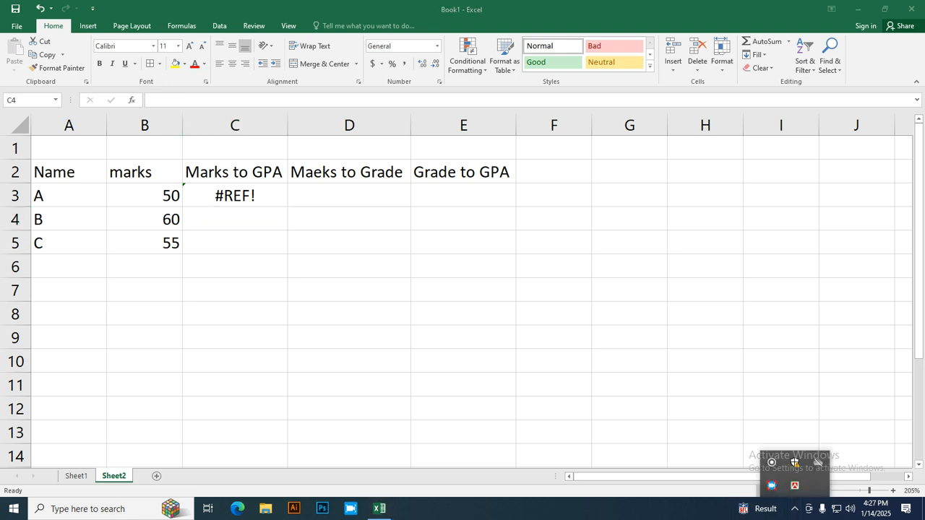
right_click(771, 486)
click(813, 412)
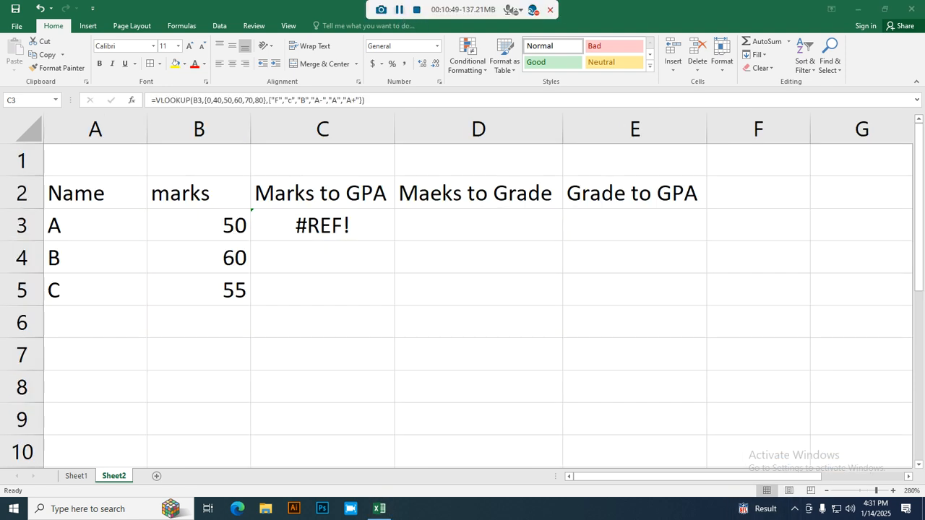
Remove the value 50 from the marks array of the VLOOKUP formula in C3
double_click(320, 226)
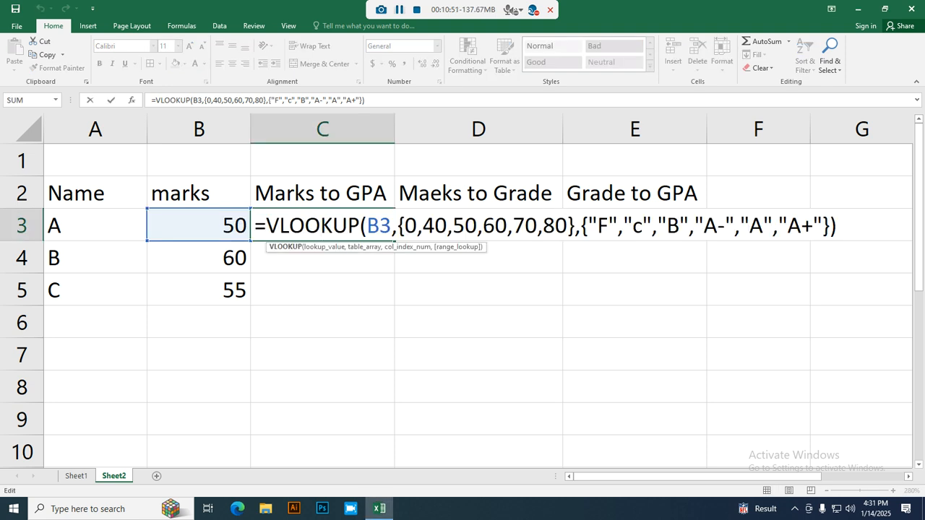
click(477, 225)
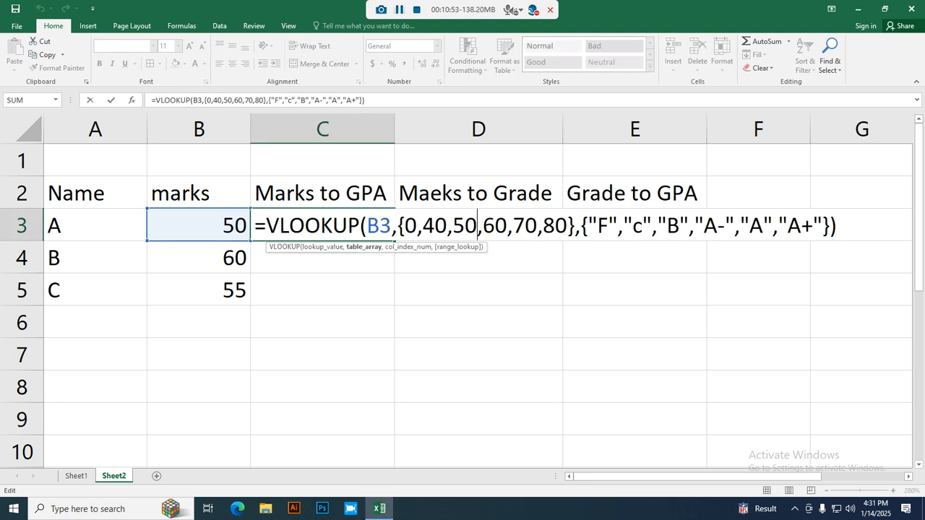
key(BackSpace)
key(BackSpace)
key(BackSpace)
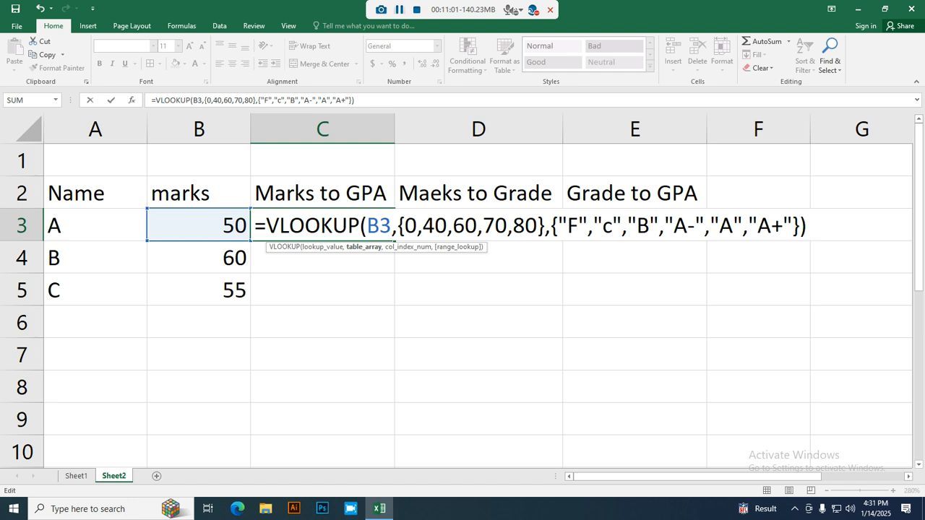
Remove "A-" from the grade array of the VLOOKUP formula in C3 and commit the edit
click(656, 225)
key(BackSpace)
key(BackSpace)
key(BackSpace)
key(BackSpace)
key(BackSpace)
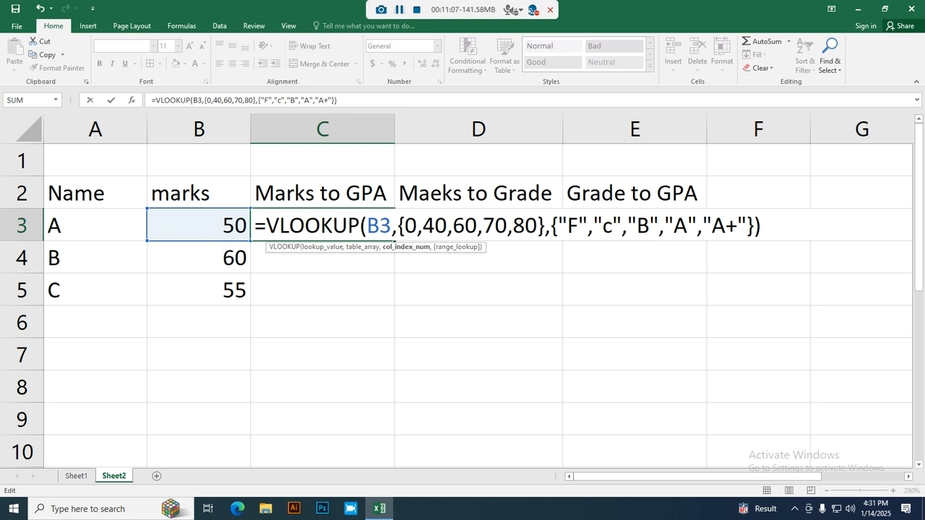
key(Return)
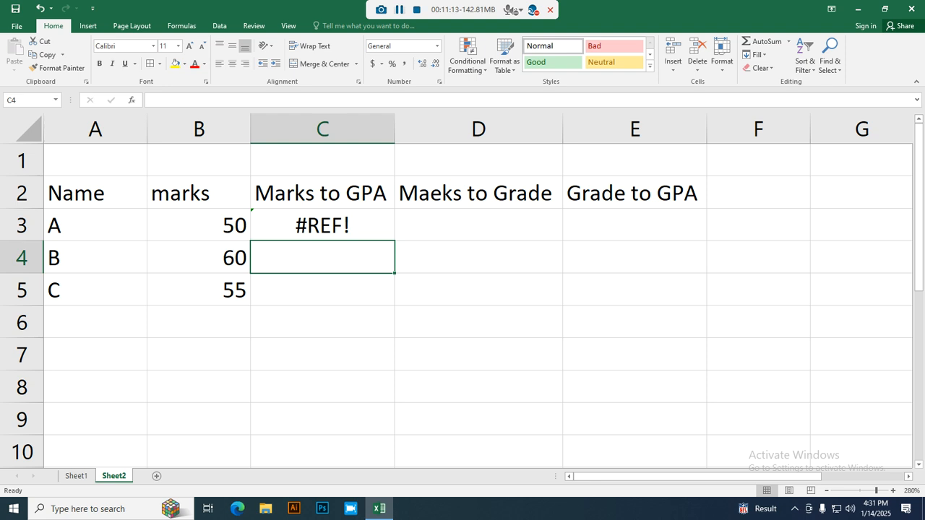
Clear the VLOOKUP formula from cell C3
click(399, 10)
double_click(323, 258)
key(Escape)
double_click(333, 225)
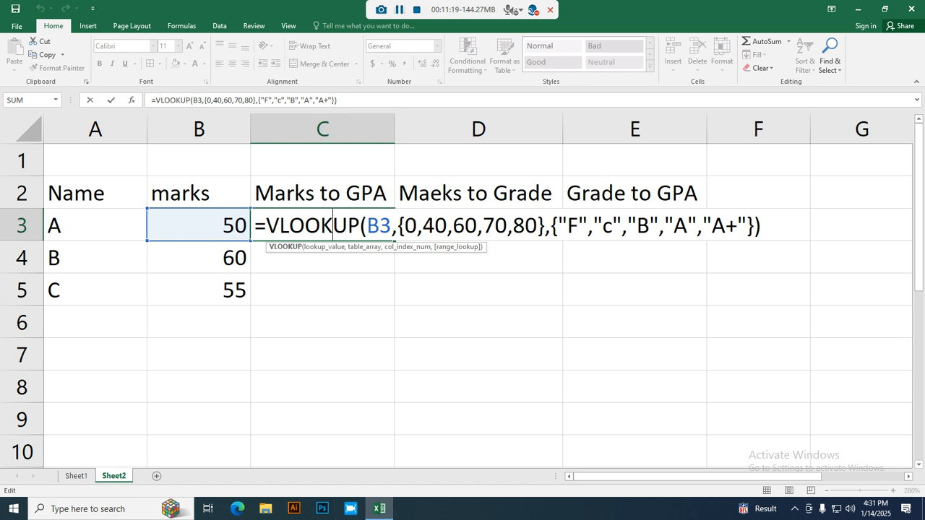
key(Delete)
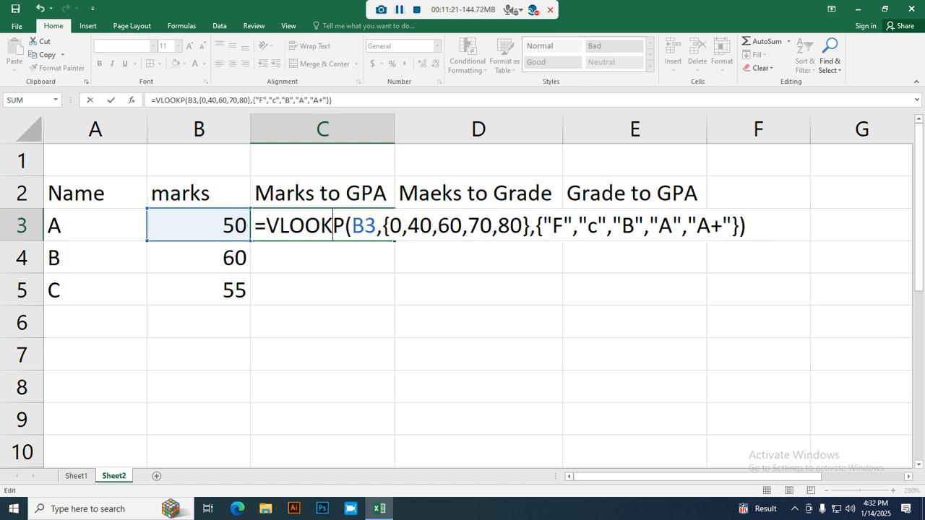
click(479, 323)
click(322, 226)
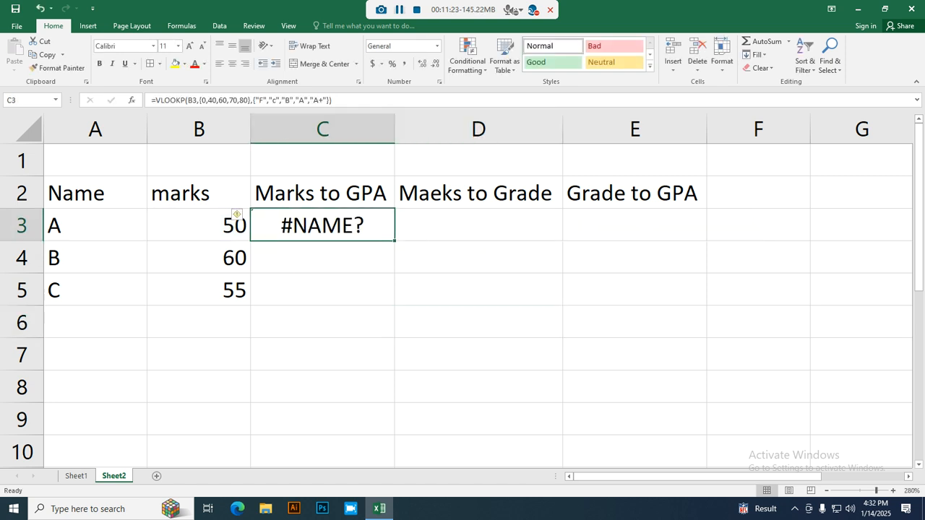
key(Delete)
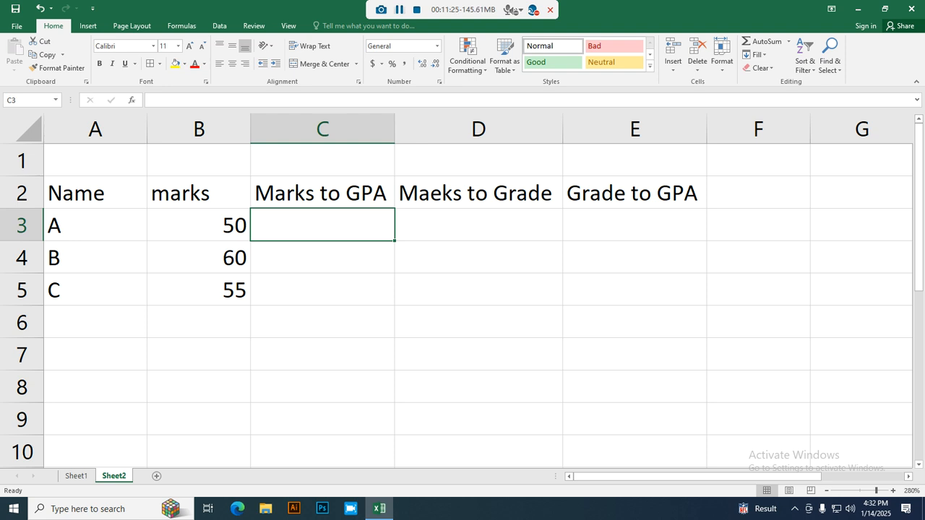
Begin a LOOKUP formula in C3 with B3 as the lookup value and {0,40,50,60,70,80} as the lookup vector
text(=lookup)
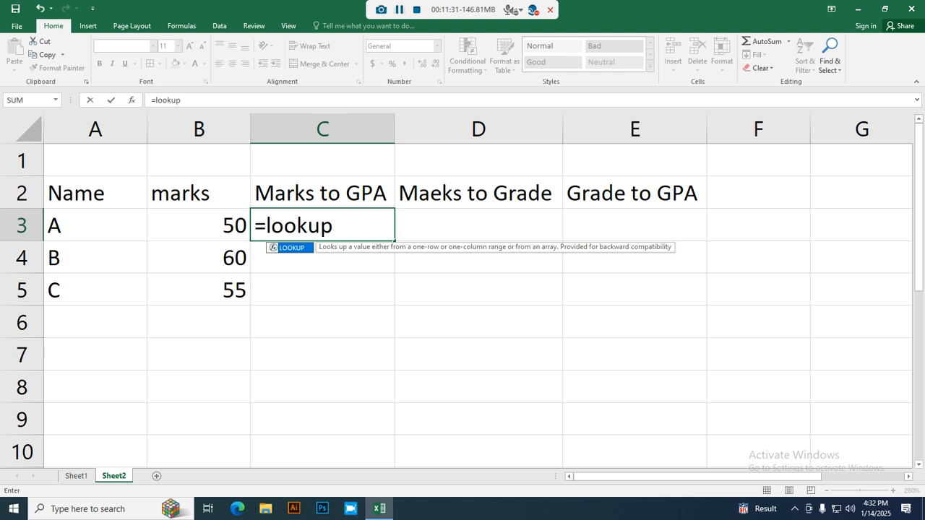
text(()
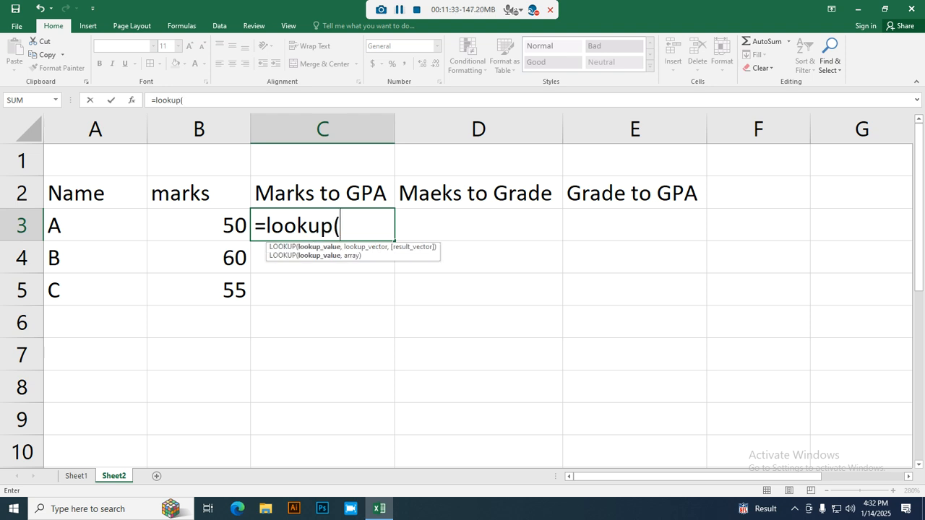
key(Left)
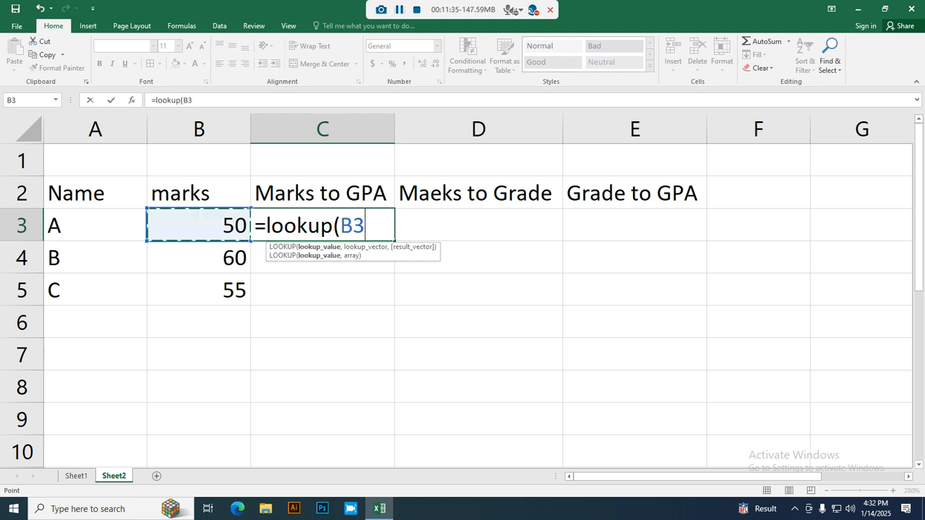
text(,)
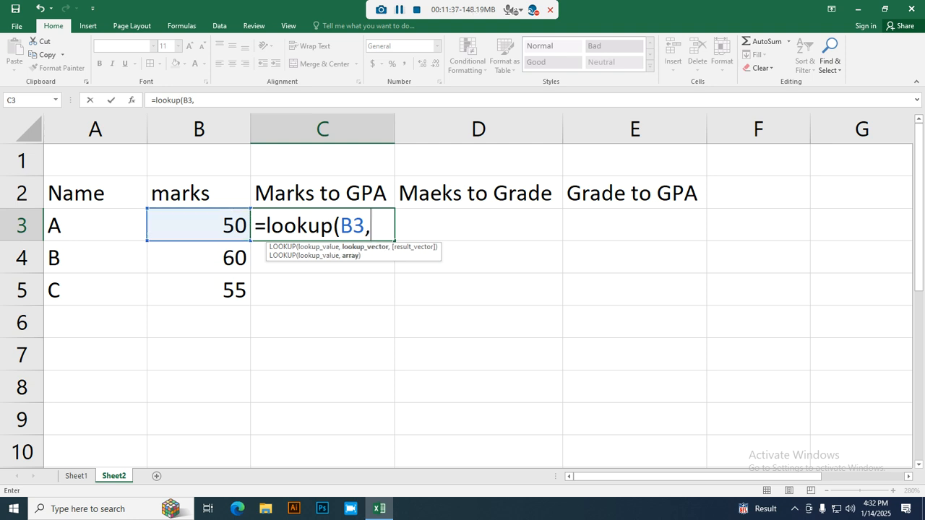
text({0,40,50,60,70,80)
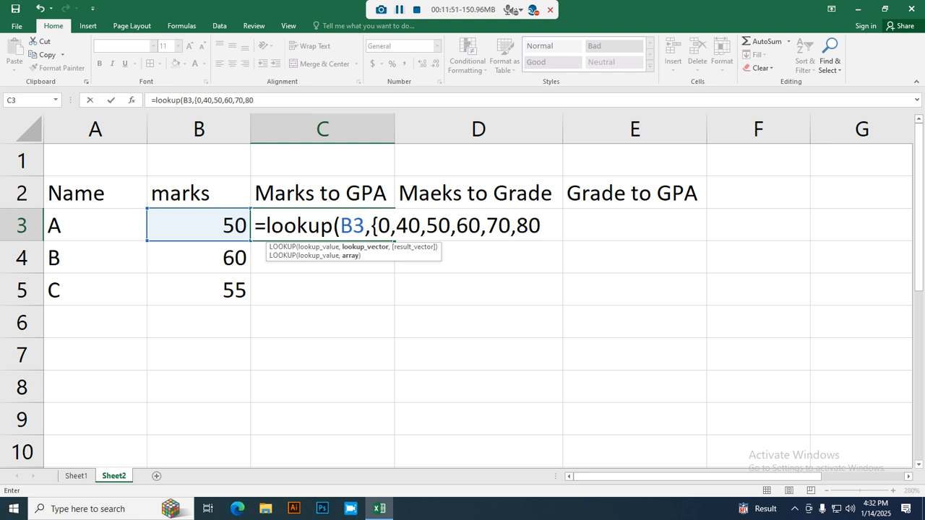
text(},{)
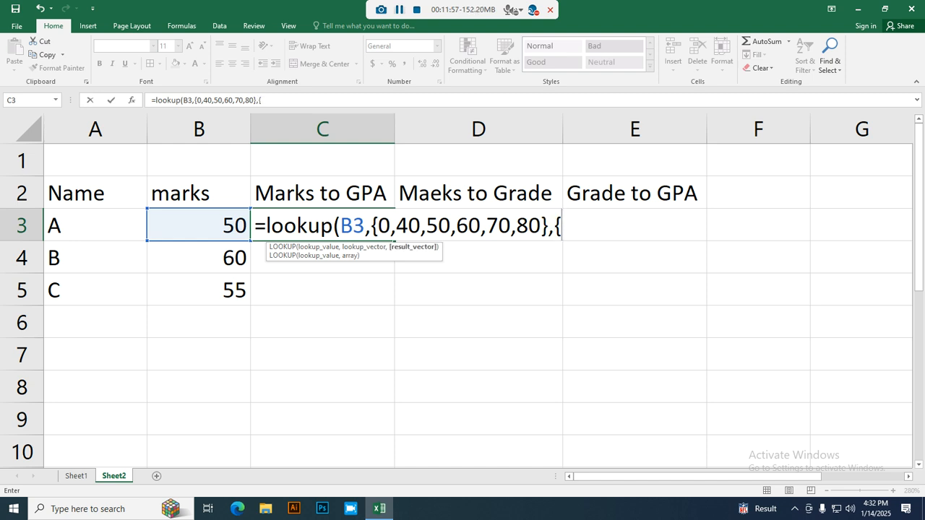
Complete the LOOKUP formula in C3 with the result vector {"F","C","B","A-","A","A+"} and commit it
text("F","C)
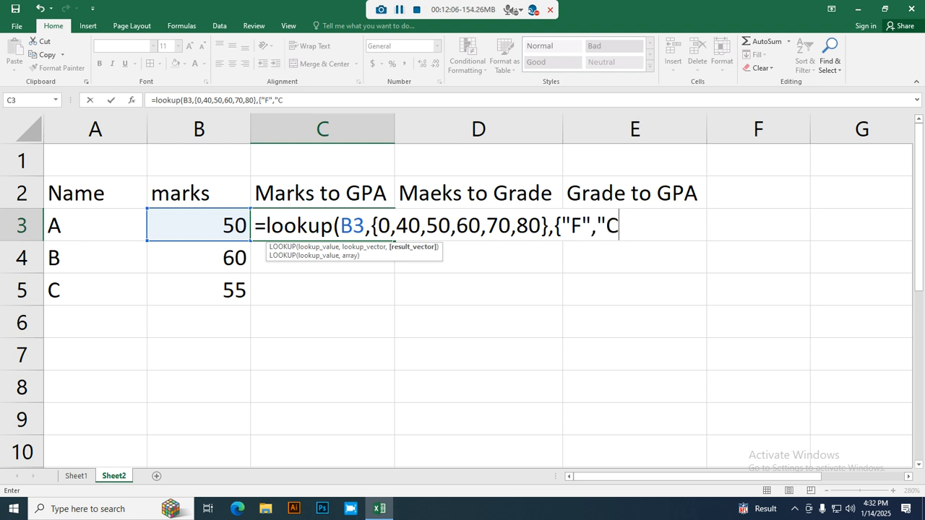
text(","B",")
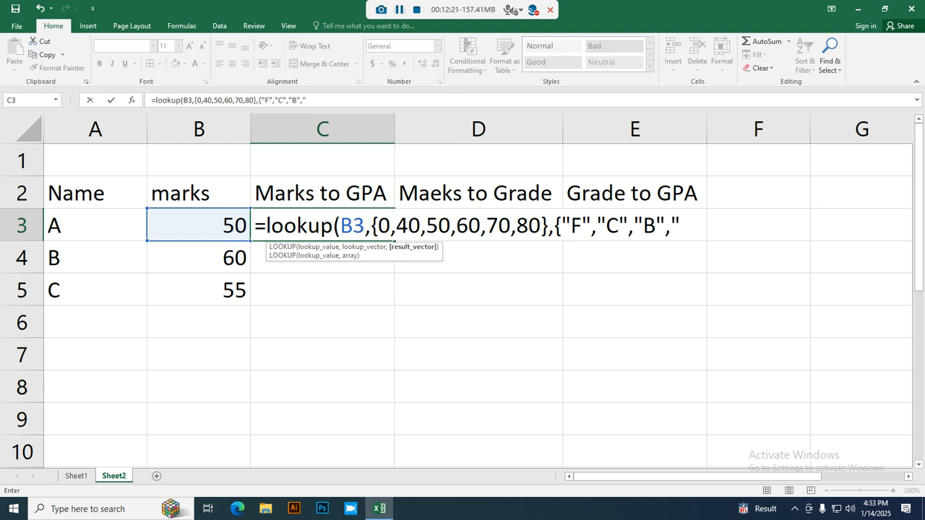
text(A)
text(-)
text(",)
text(")
text(A)
text(")
text(,")
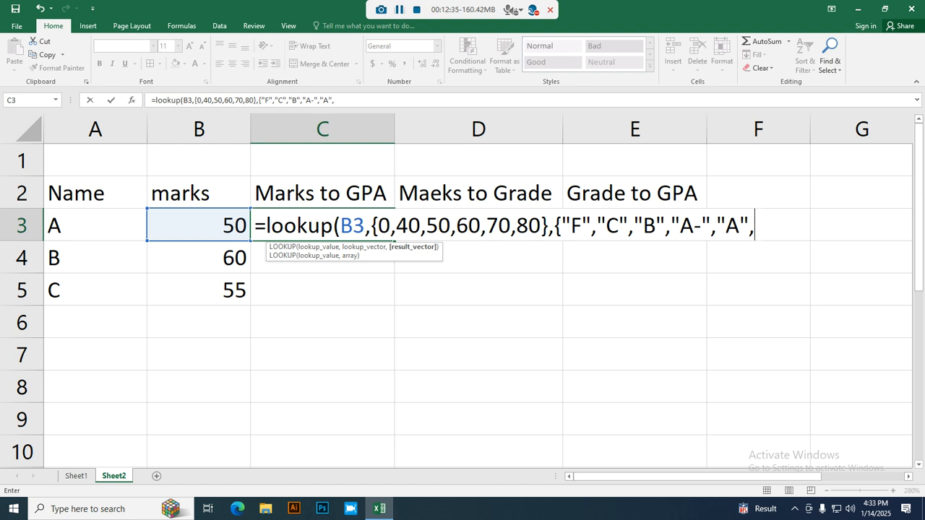
text(A+"}))
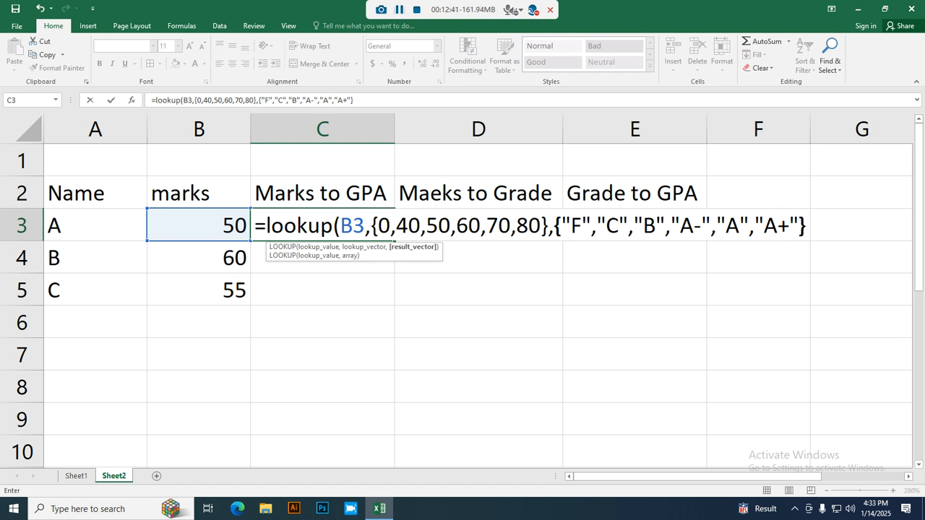
key(Return)
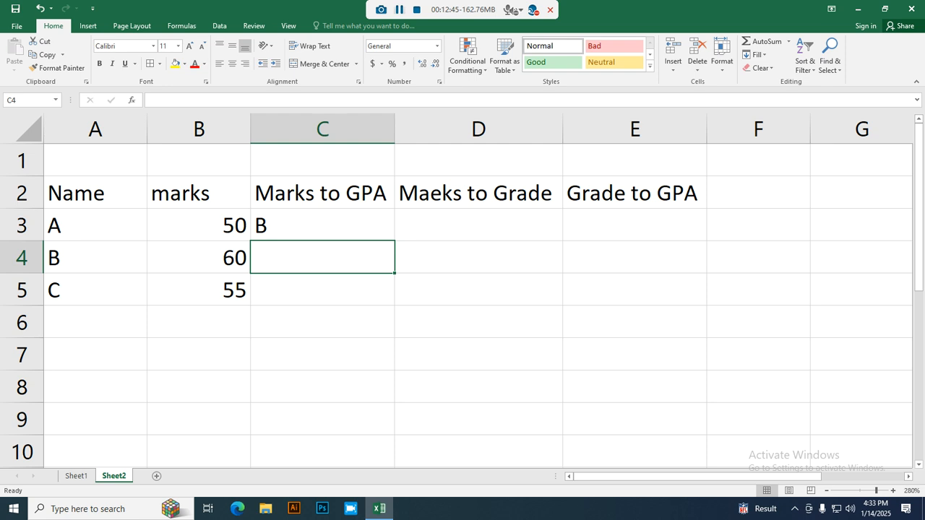
Fill the LOOKUP formula from C3 down to C5 and review the formula in C3 without changing it
key(Up)
drag(395, 240, 394, 303)
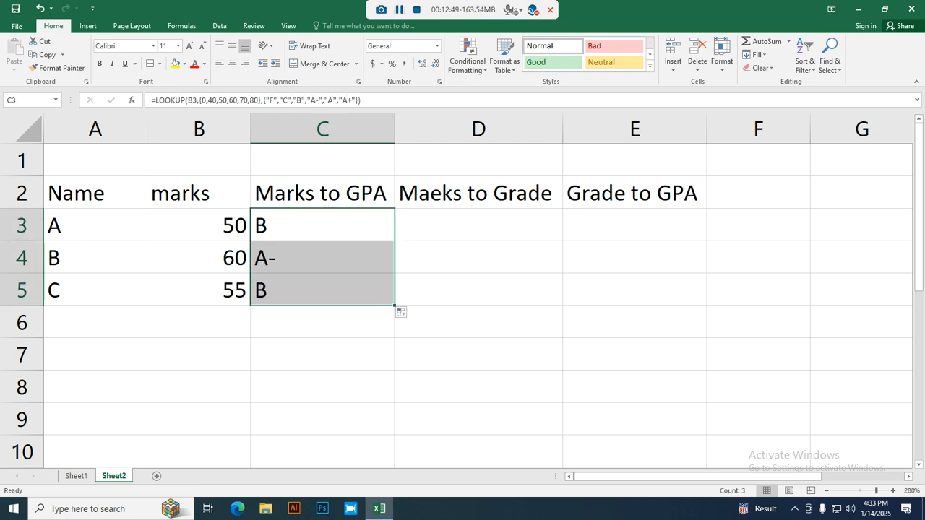
key(F2)
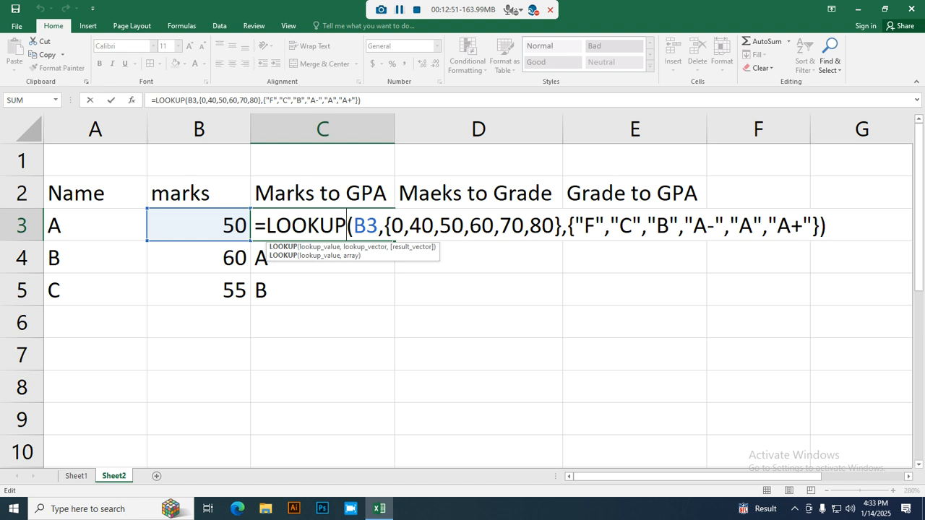
key(Escape)
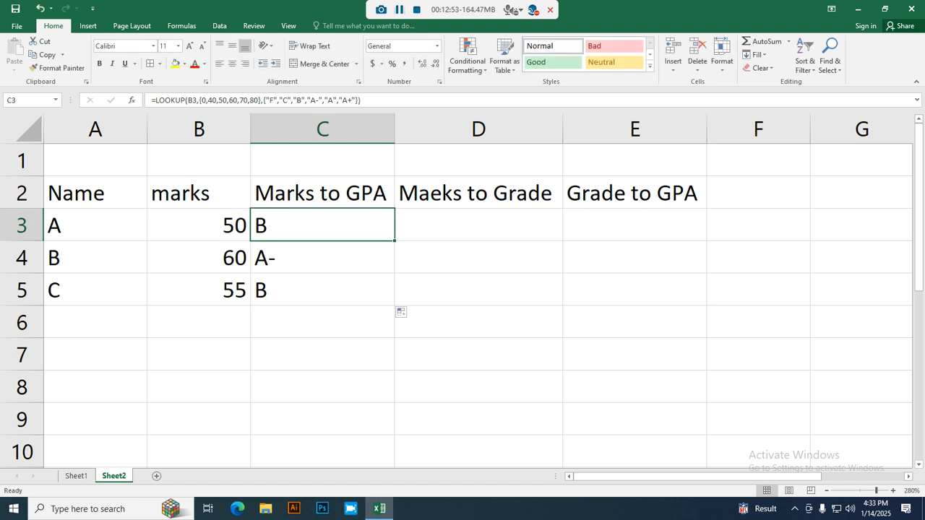
Begin a LOOKUP formula in D3 with B3 as the lookup value and {0,40,50,60,70,80} as the lookup vector
click(478, 226)
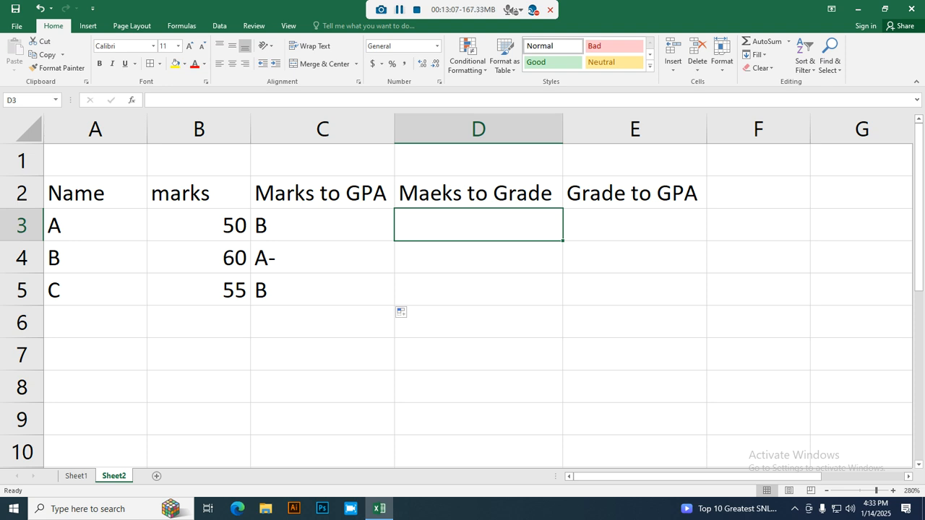
text(=)
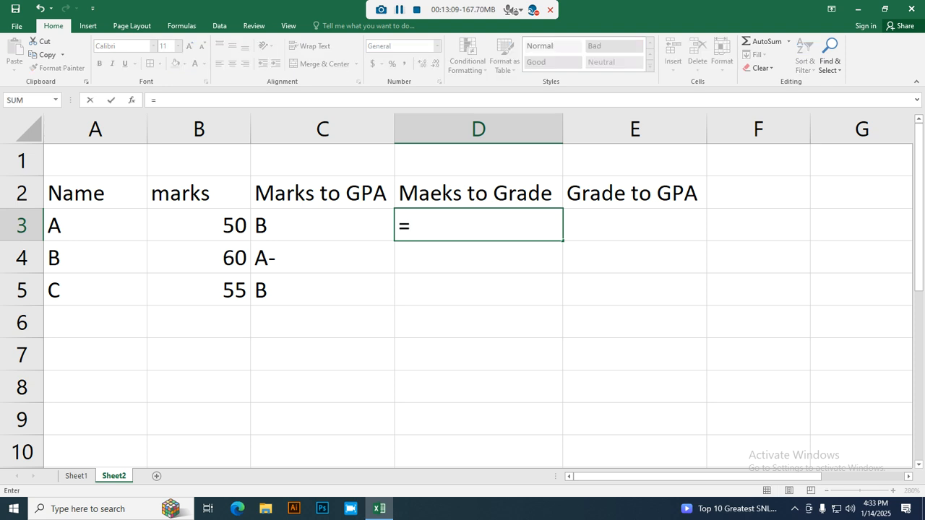
text(l)
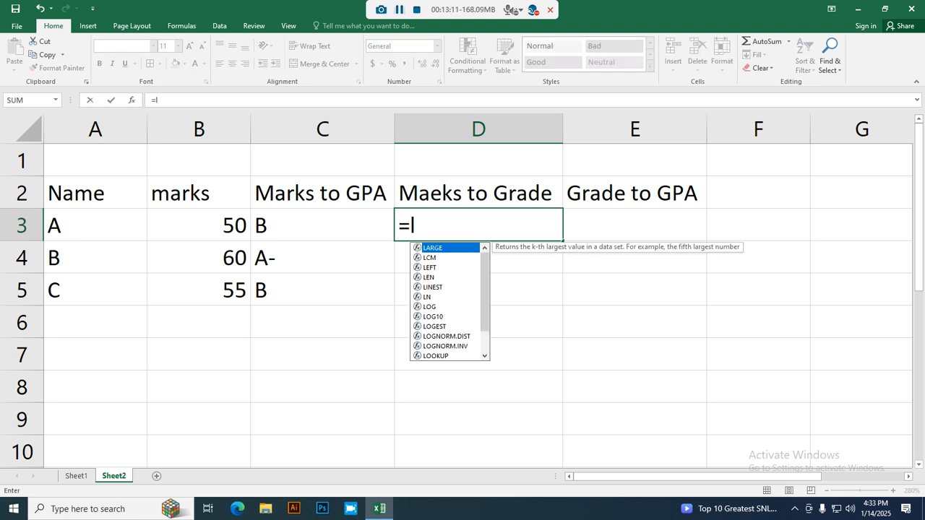
text(ookup)
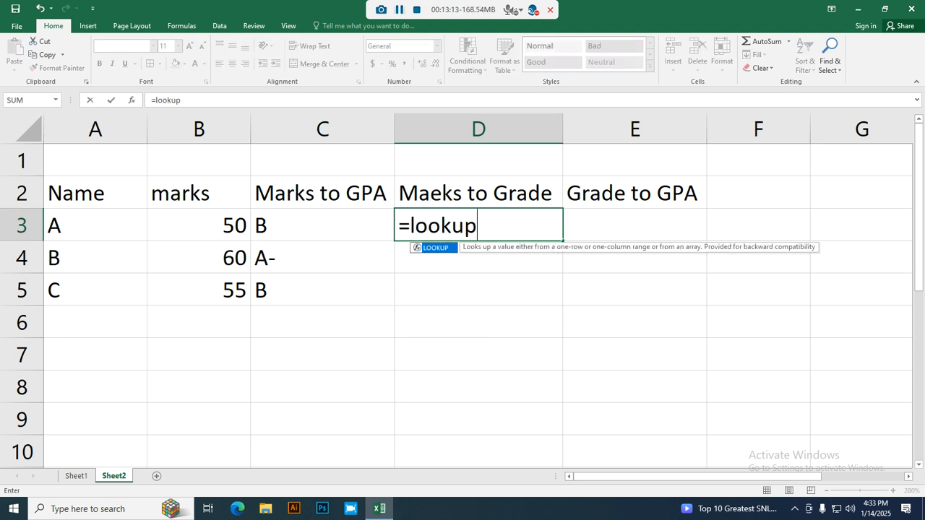
text(()
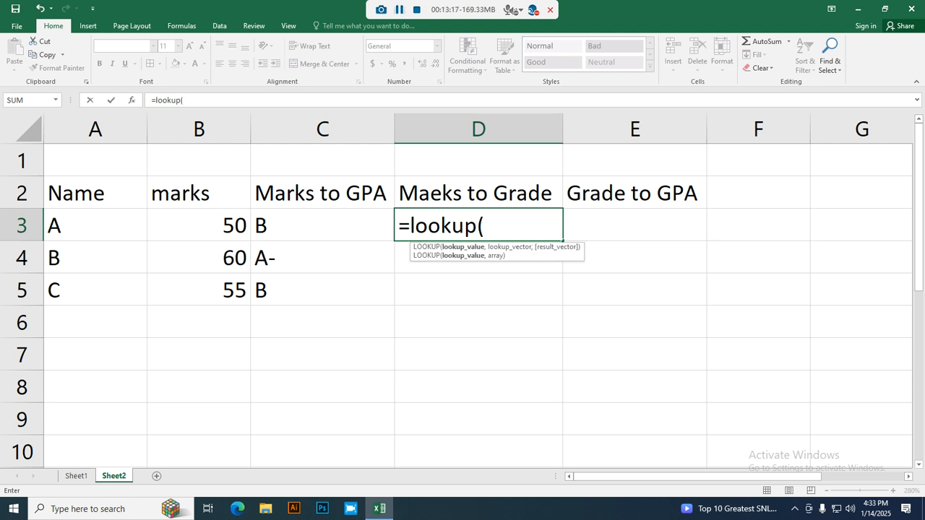
click(199, 225)
text(,{)
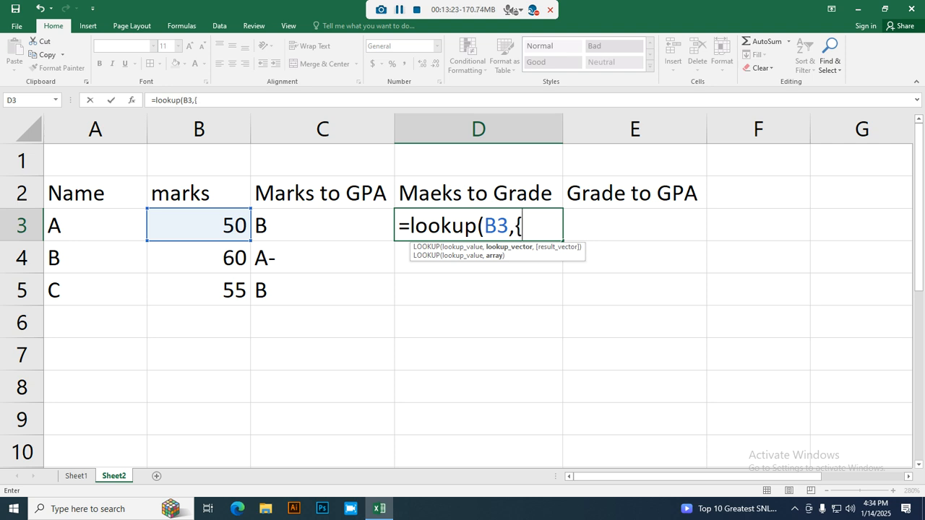
text(0,40,50)
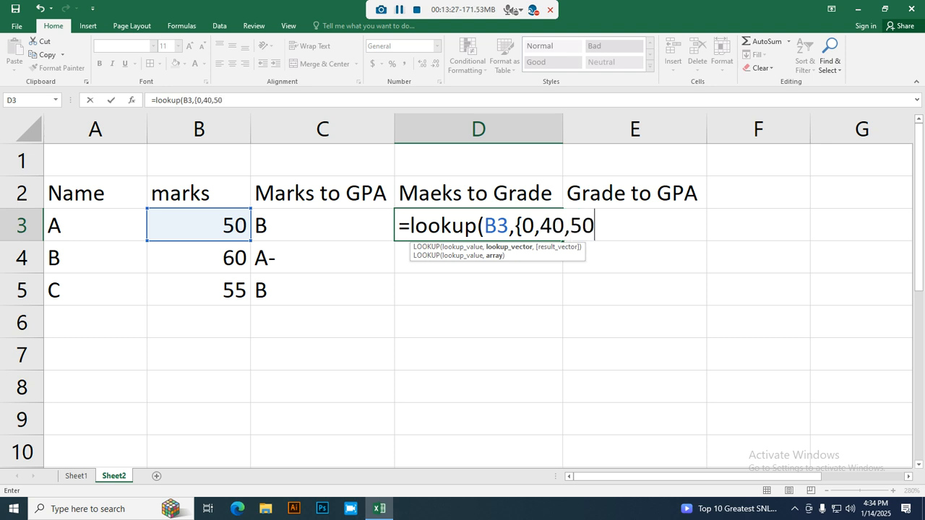
text(,60,70,80)
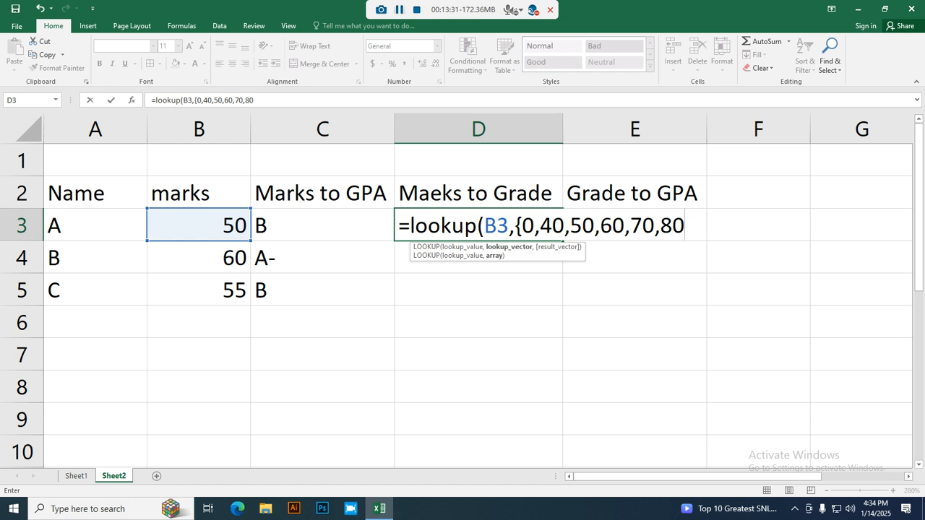
text(},{)
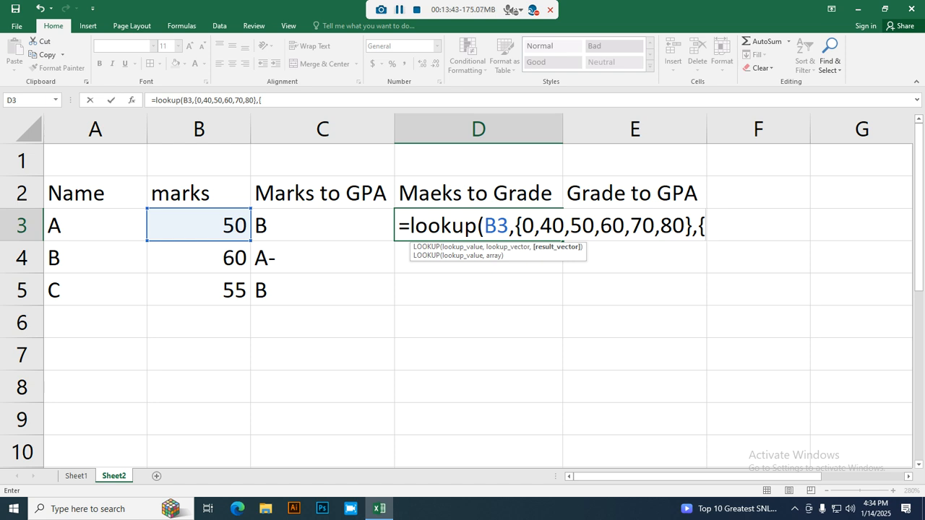
Complete the LOOKUP formula in D3 with the result vector {0,2.5,3.5,4,4.5,5} and commit it
text(0,2.5,)
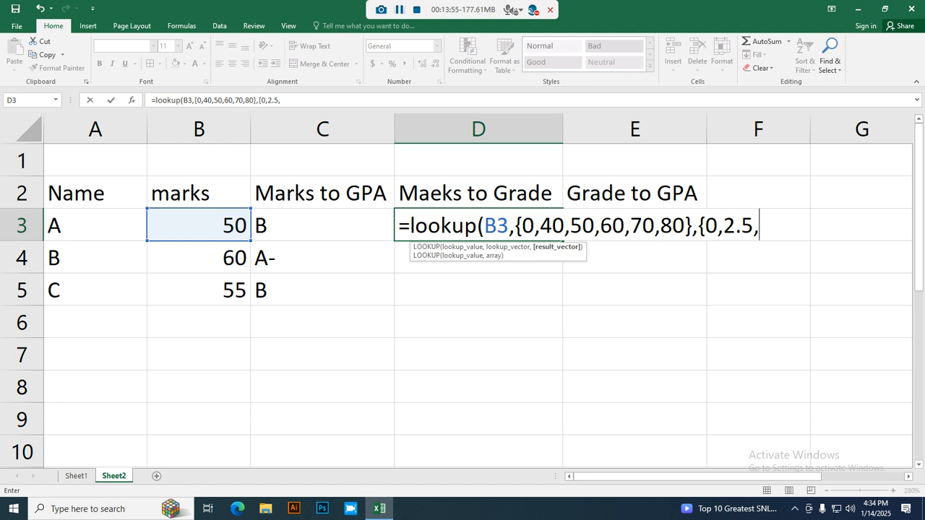
text(3.5,)
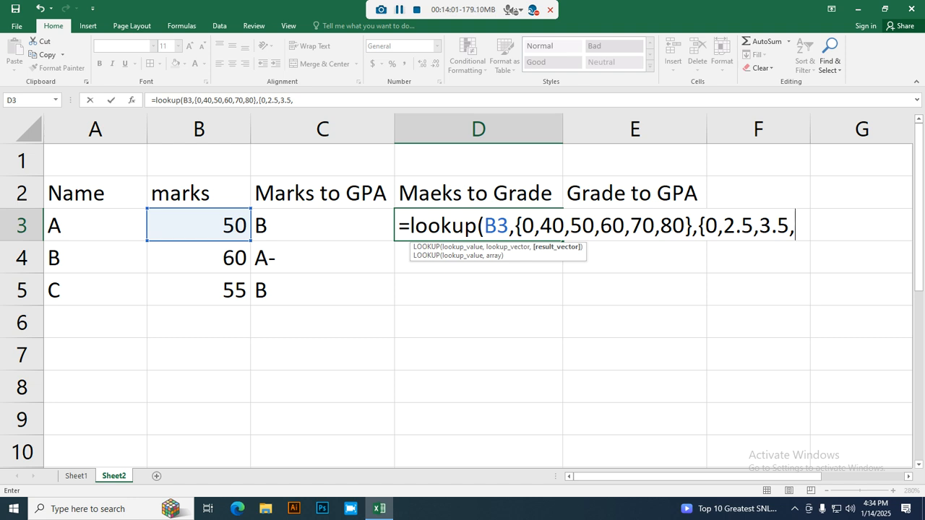
text(4,)
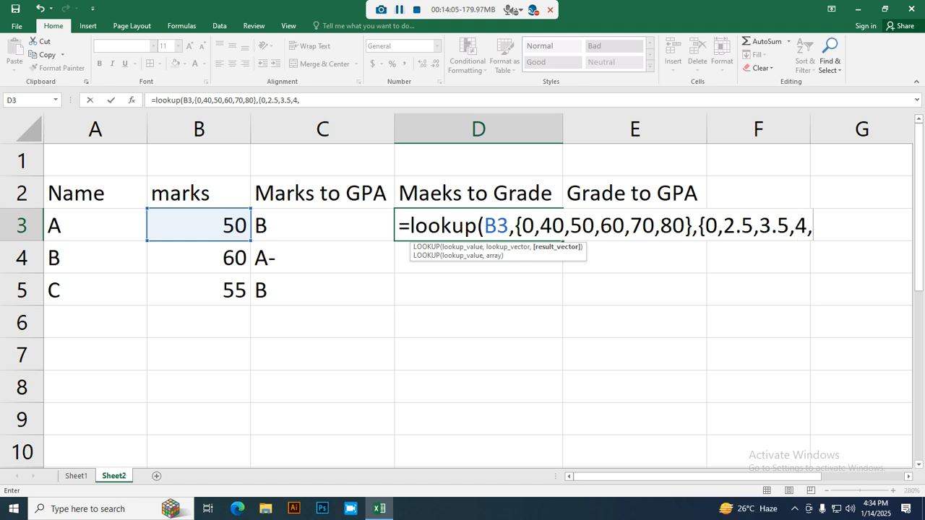
text(4.5,5)
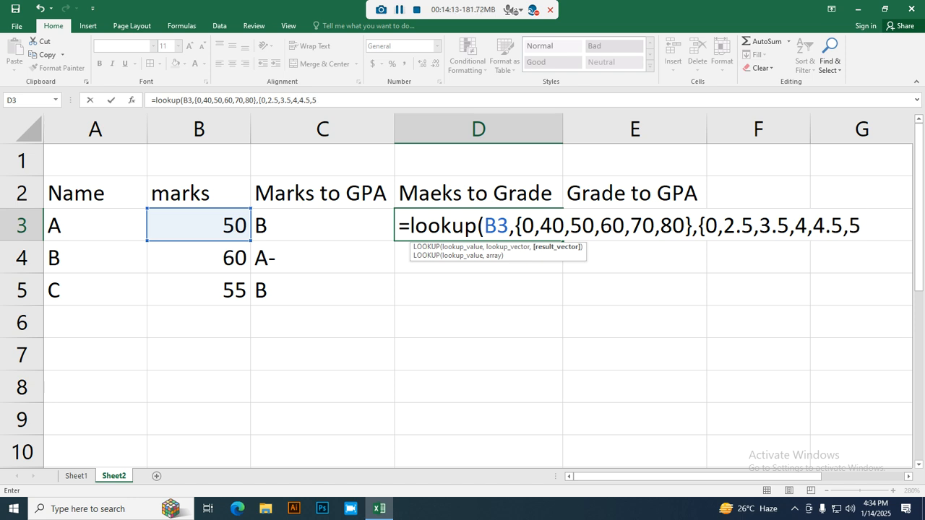
text(})))
key(Return)
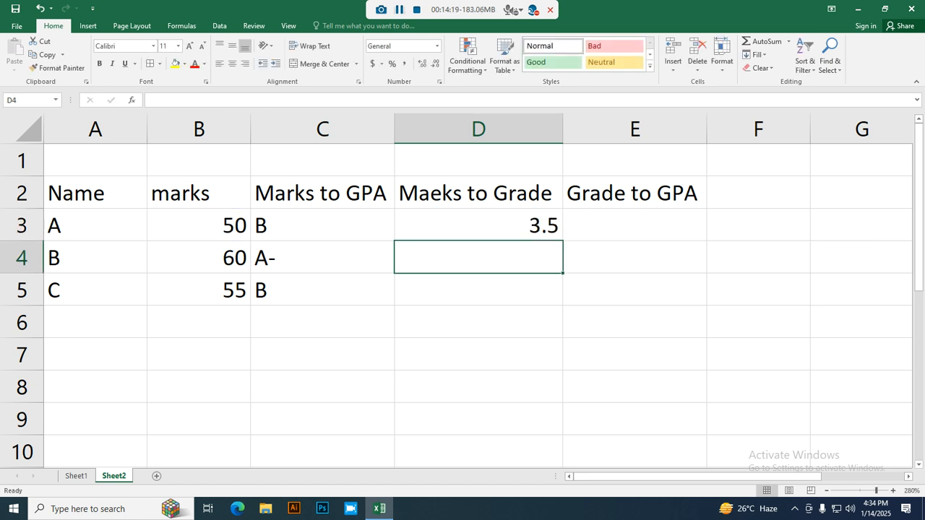
Review the LOOKUP formula in D3 without changing it and fill it down to D5
key(Up)
key(F2)
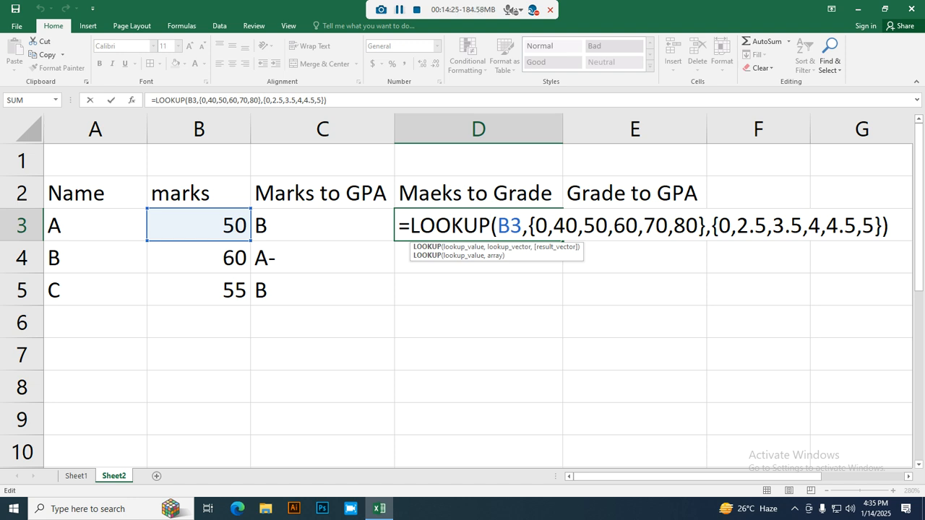
key(Escape)
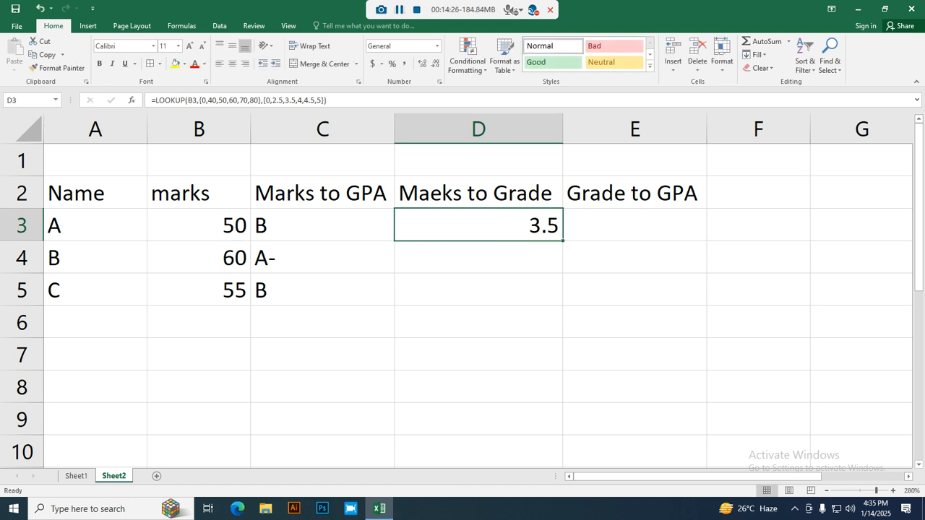
drag(562, 240, 556, 293)
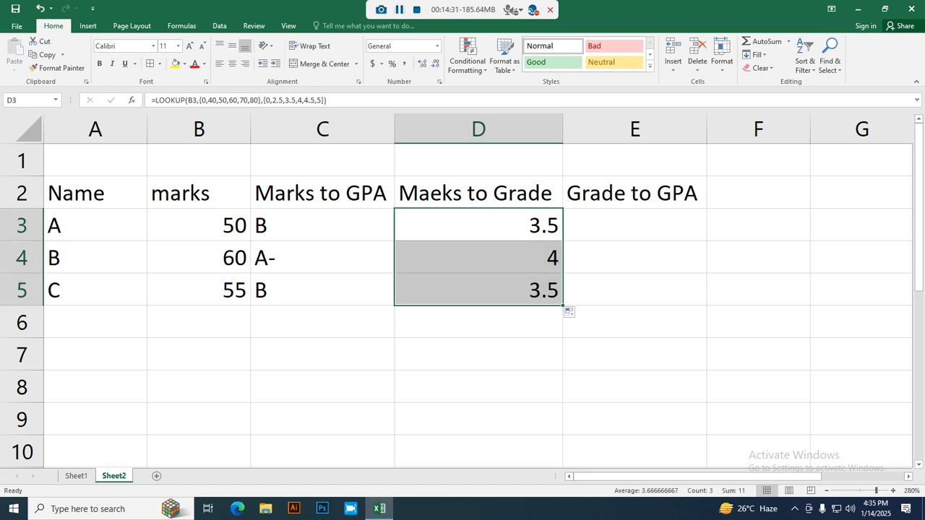
Begin a LOOKUP formula in E3 with D3 as the lookup value and {0,2.5,3.5,4,4.5,5} as the lookup vector
click(634, 226)
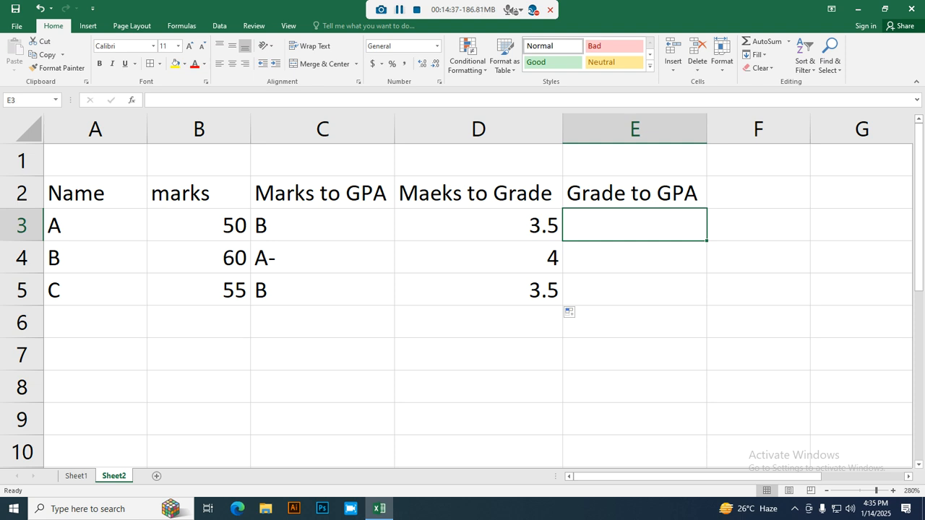
text(=l)
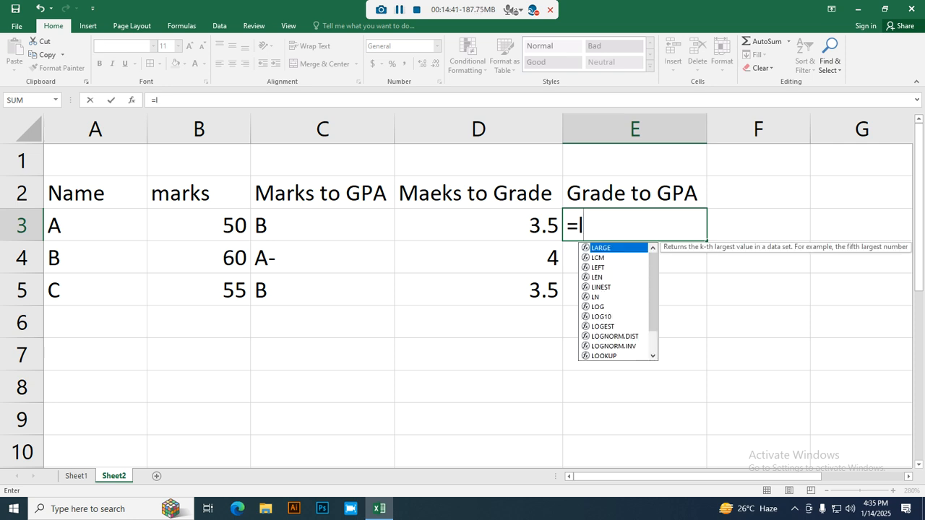
text(ooku)
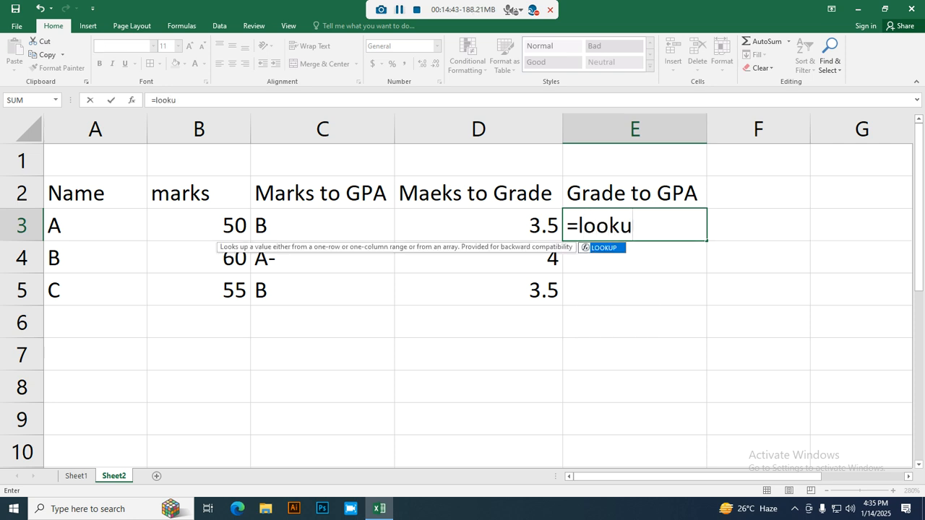
text(p()
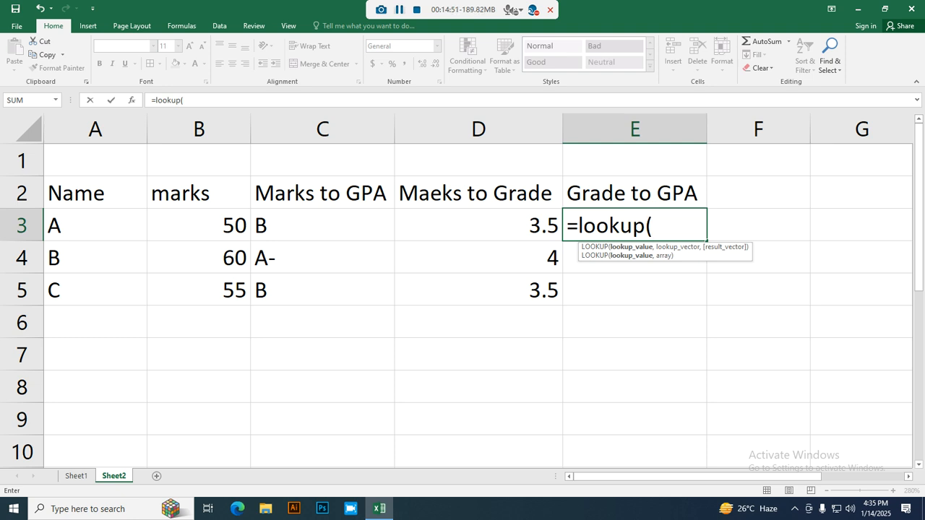
key(Left)
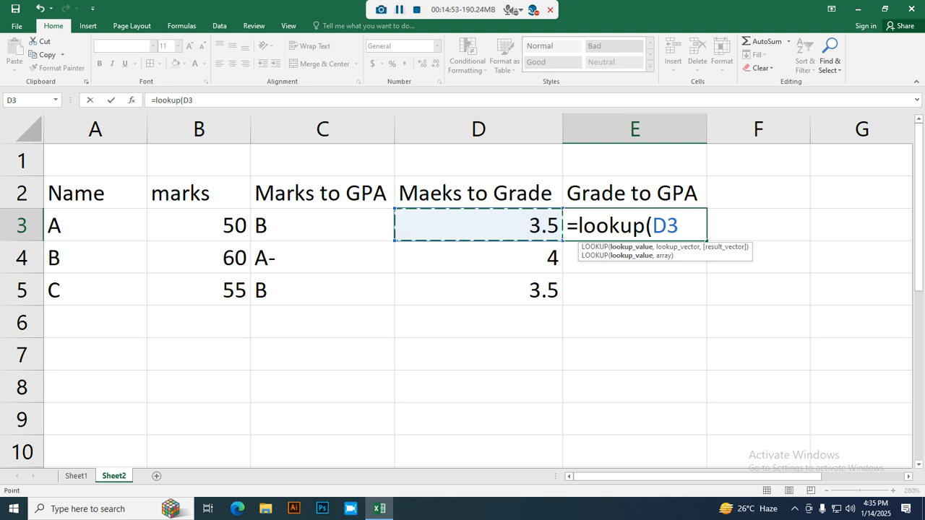
text(,)
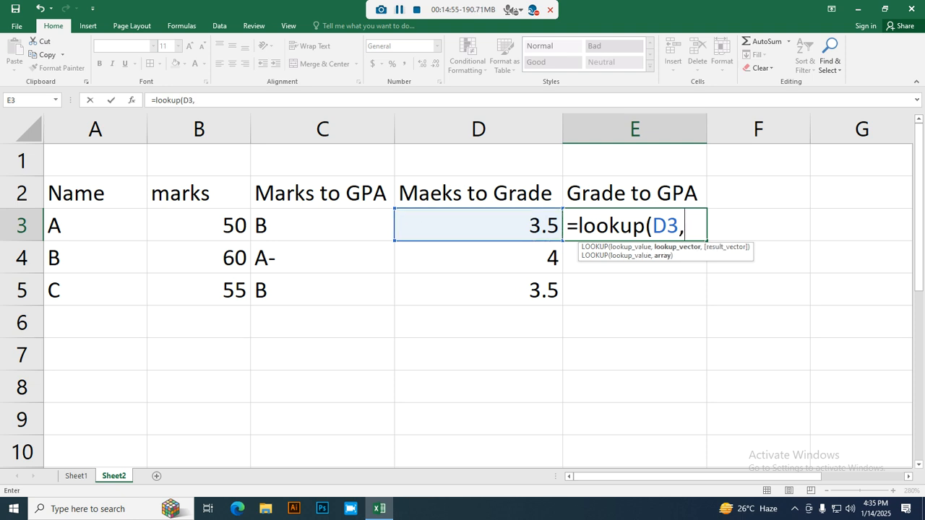
text({)
text(0,2.)
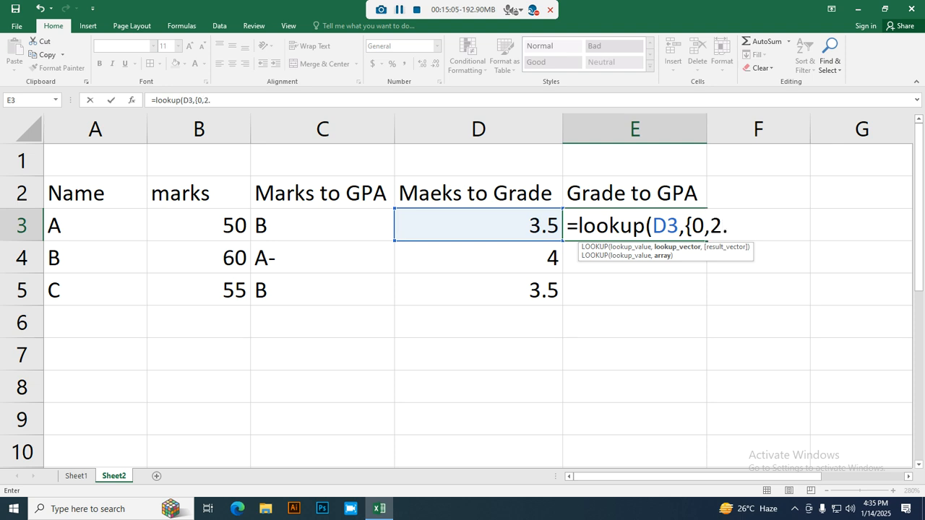
text(5,3.5,)
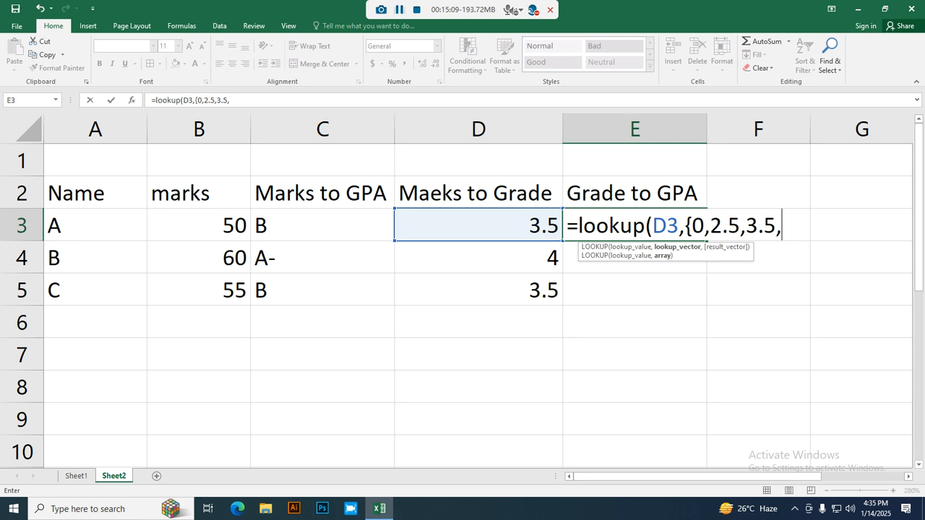
text(4,4.)
text(5,)
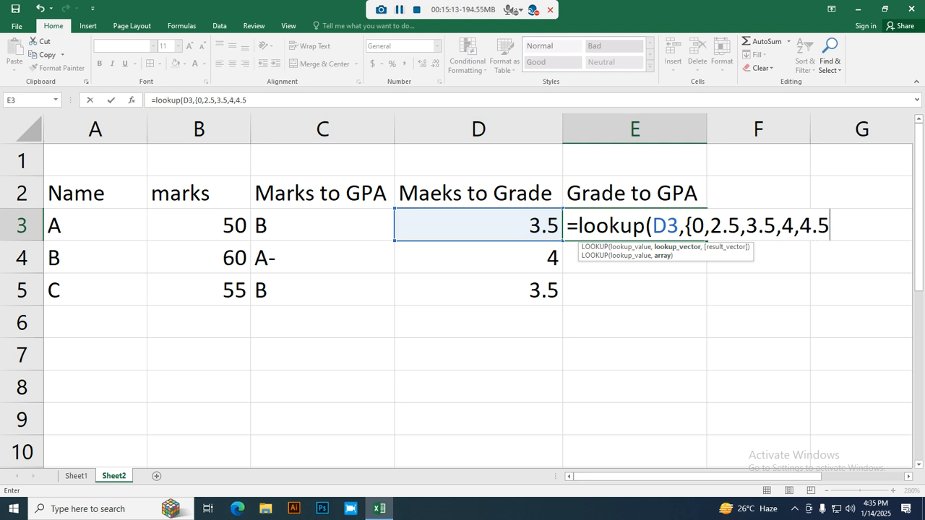
text(5)
text(},{)
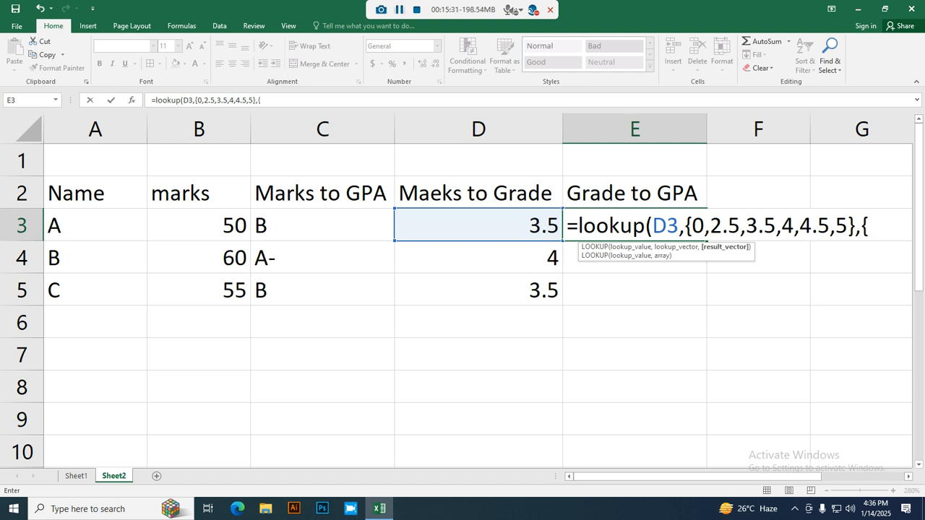
Complete the E3 LOOKUP formula with the result vector {"F","c","B","A-","A","A+"} and fill it down to E5
text("F",")
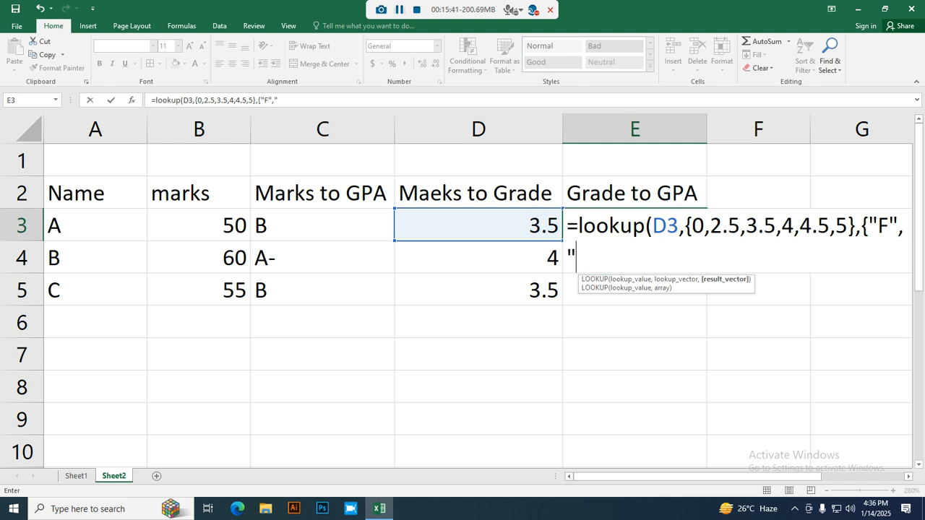
text(c","B)
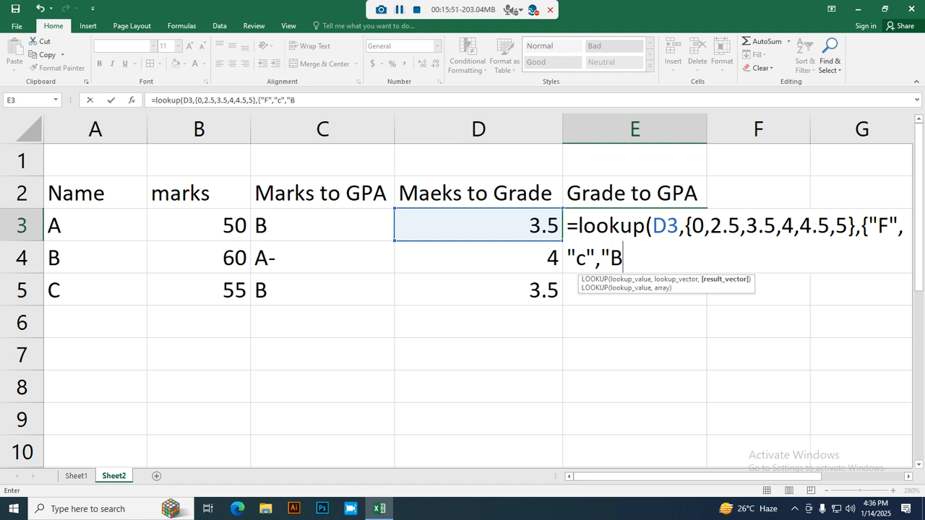
text(","A-","A")
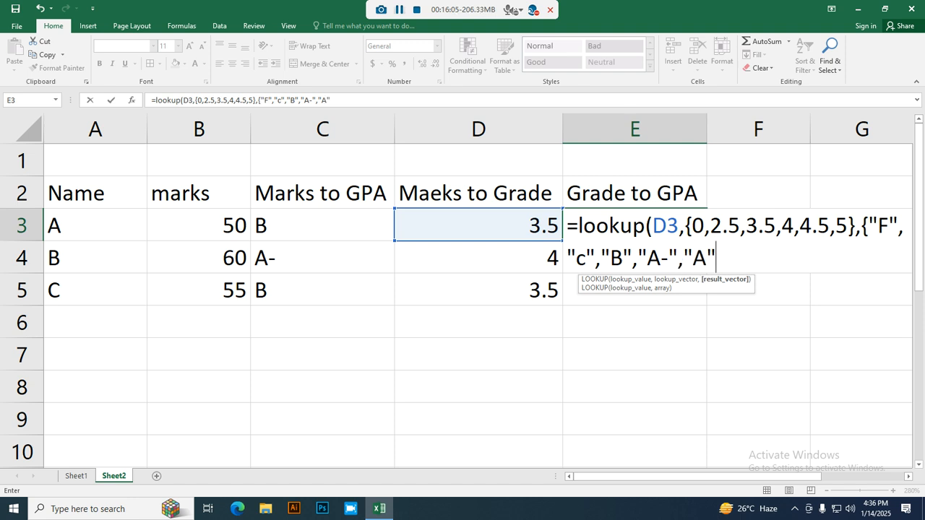
text(,"A+"}))
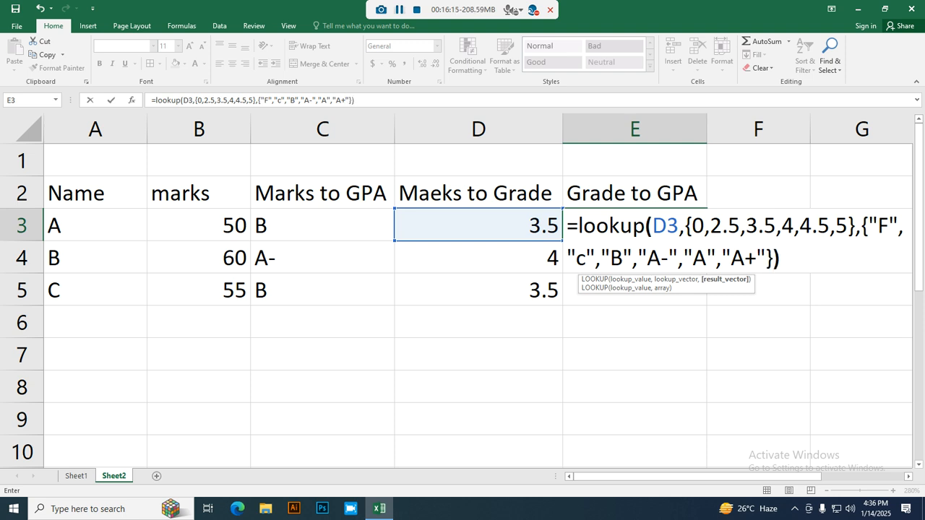
key(Return)
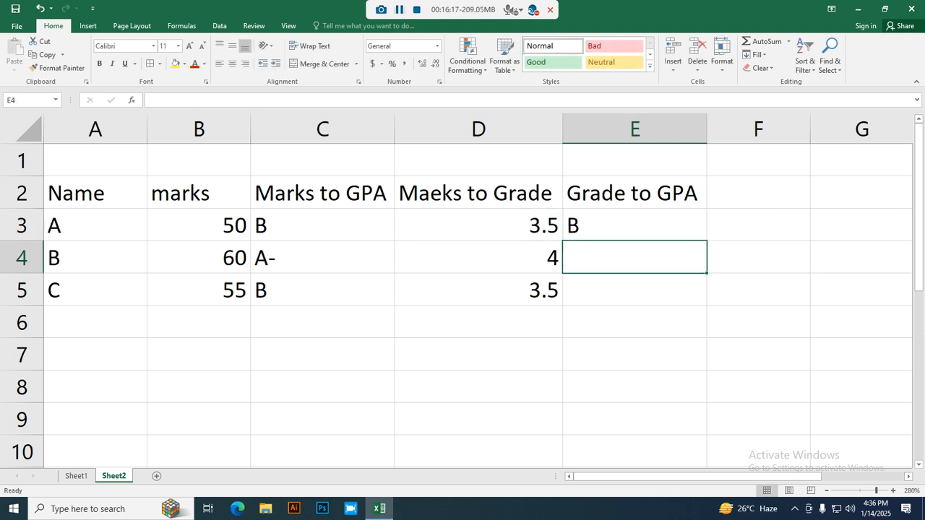
click(635, 226)
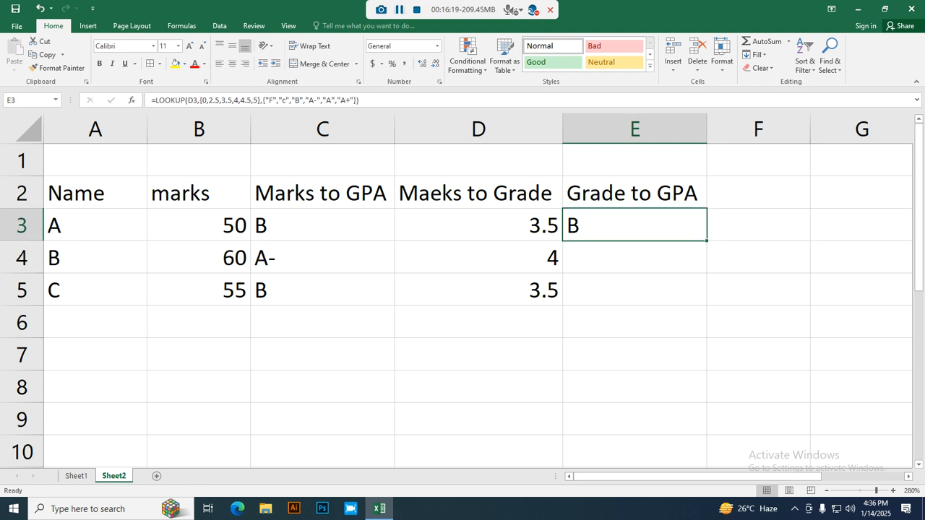
drag(707, 241, 686, 298)
Merge and center A1:E1 and enter the title "Individual Markswise Results Sheet"
drag(94, 159, 634, 159)
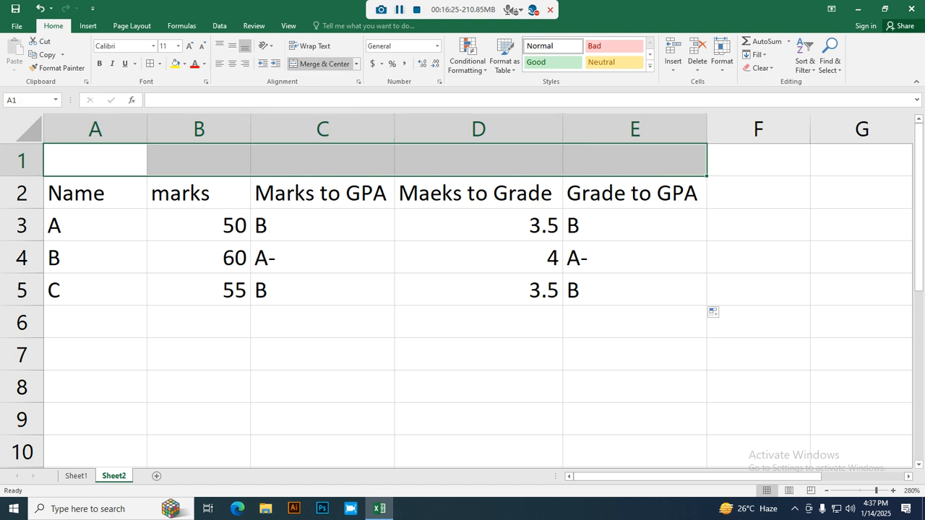
click(318, 63)
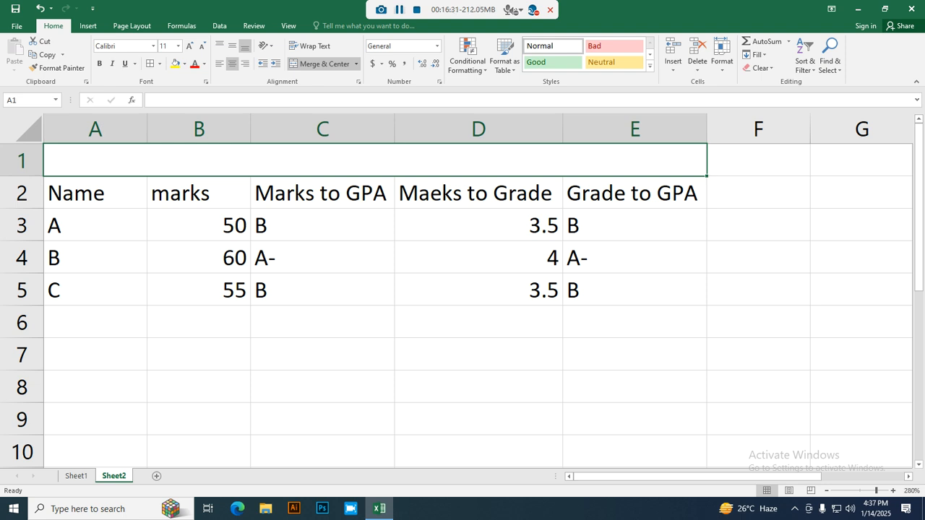
text(I)
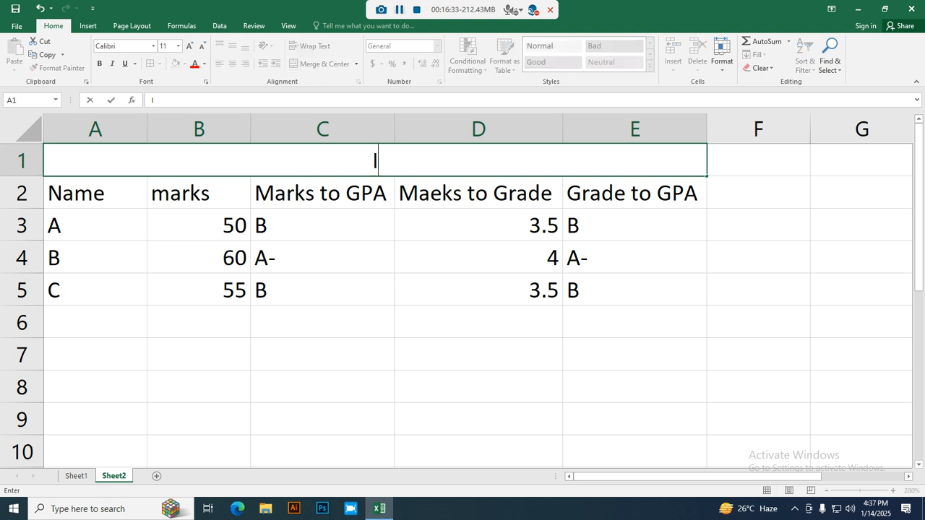
text(ndivi)
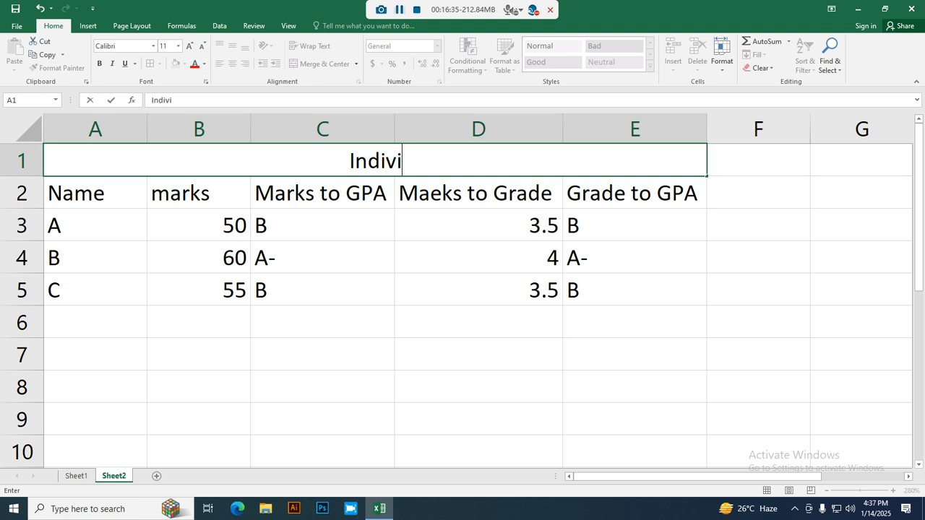
text(dual M)
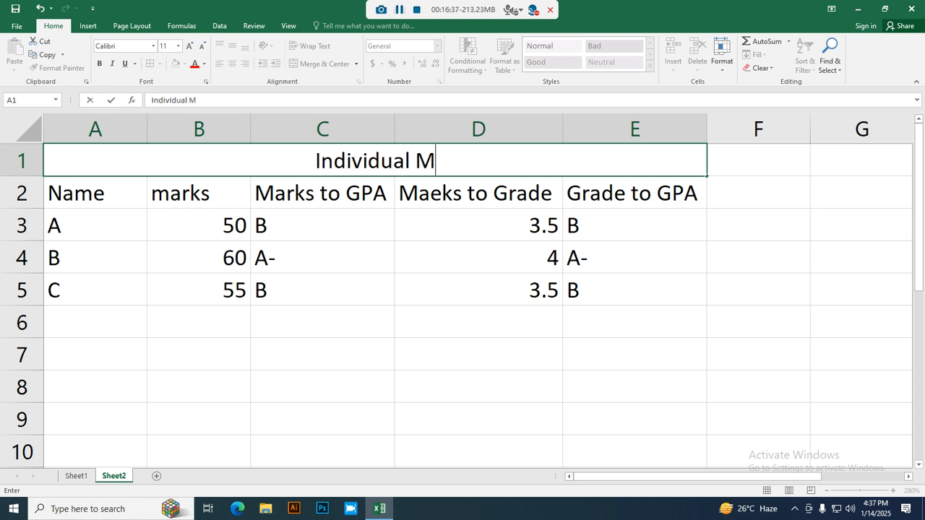
text(arks)
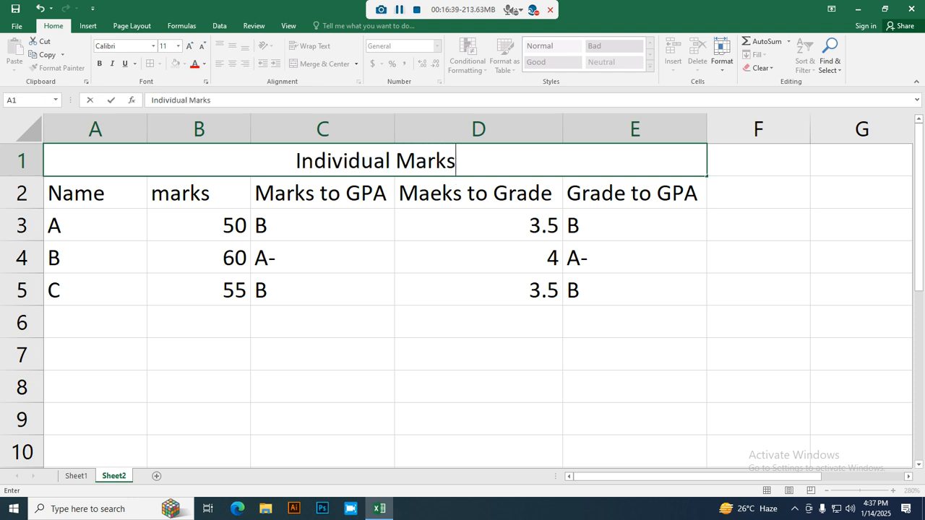
text(wise )
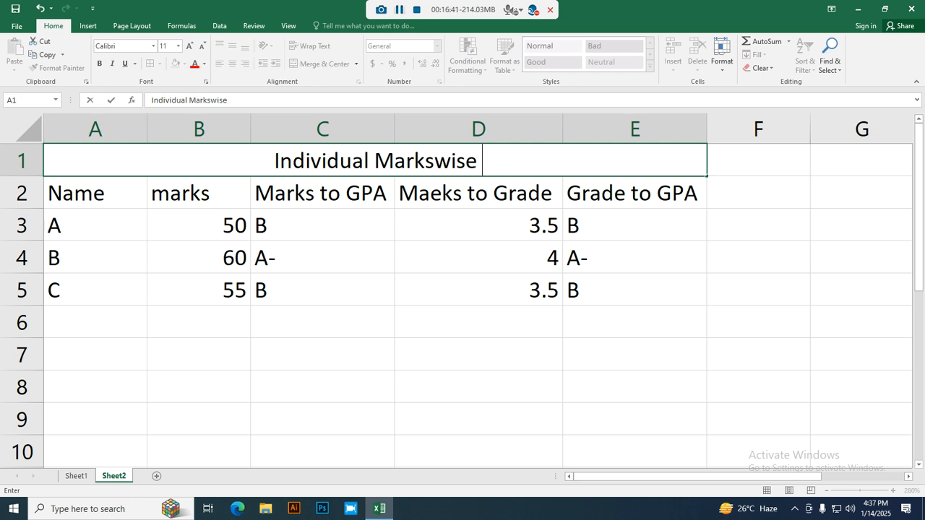
text(Resul)
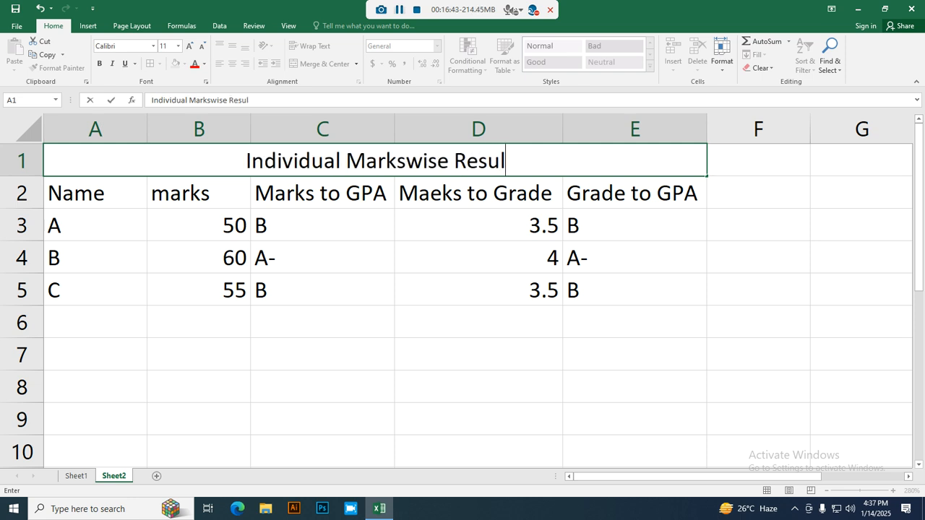
text(ts Sheet)
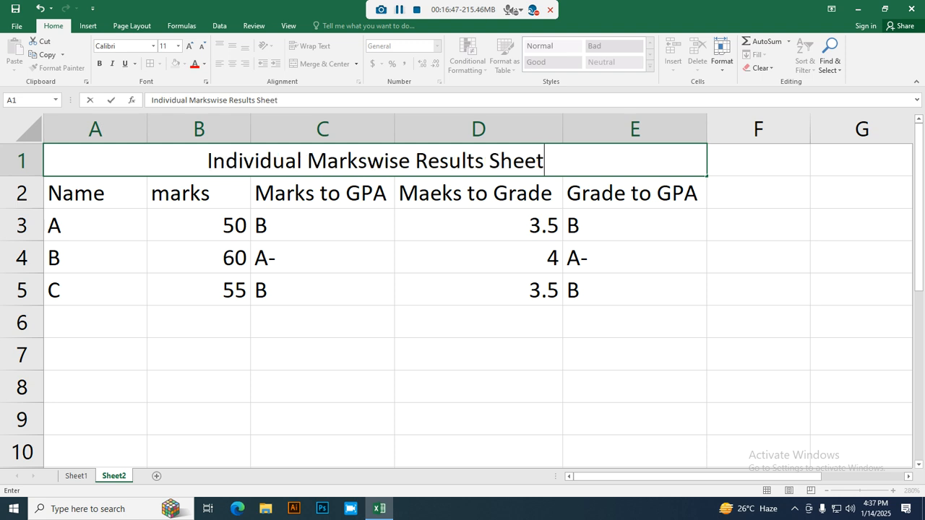
key(Return)
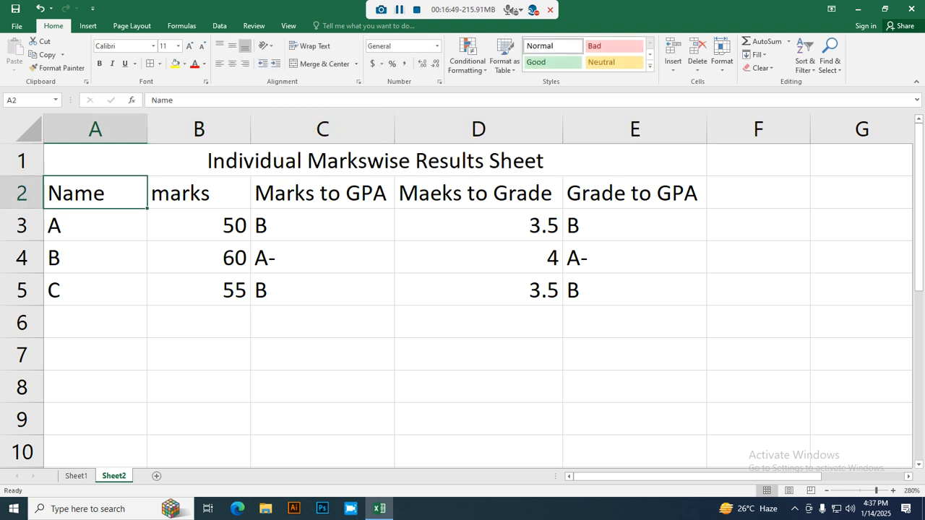
Correct the title in row 1 to read "Individual Markswise Result Sheet"
double_click(439, 160)
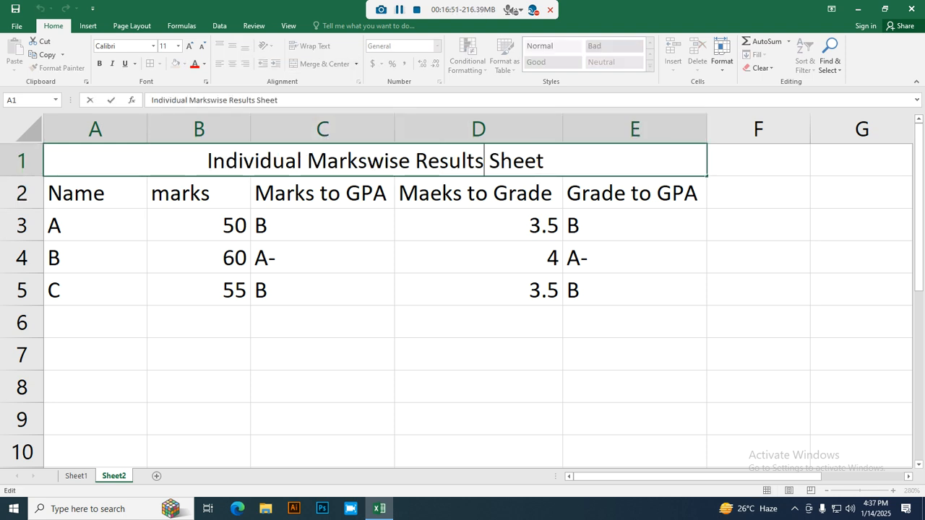
key(BackSpace)
key(BackSpace)
key(BackSpace)
key(BackSpace)
key(BackSpace)
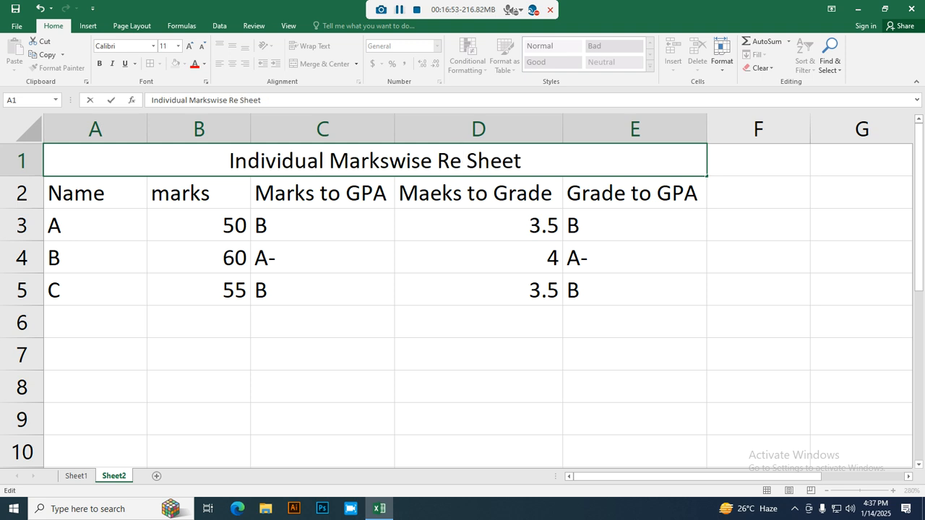
text(sult)
key(Return)
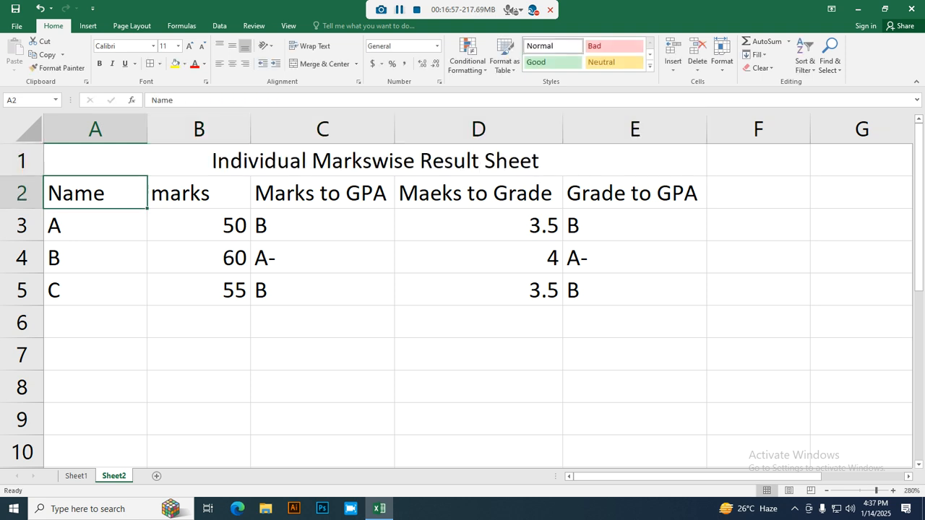
Apply all borders to the result table A1:E5 and deselect it
drag(323, 161, 326, 291)
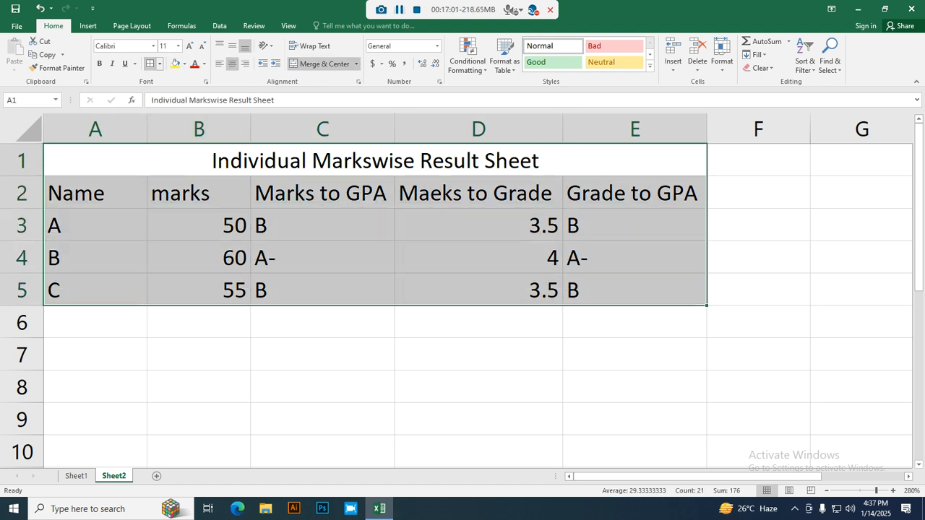
click(149, 63)
click(322, 419)
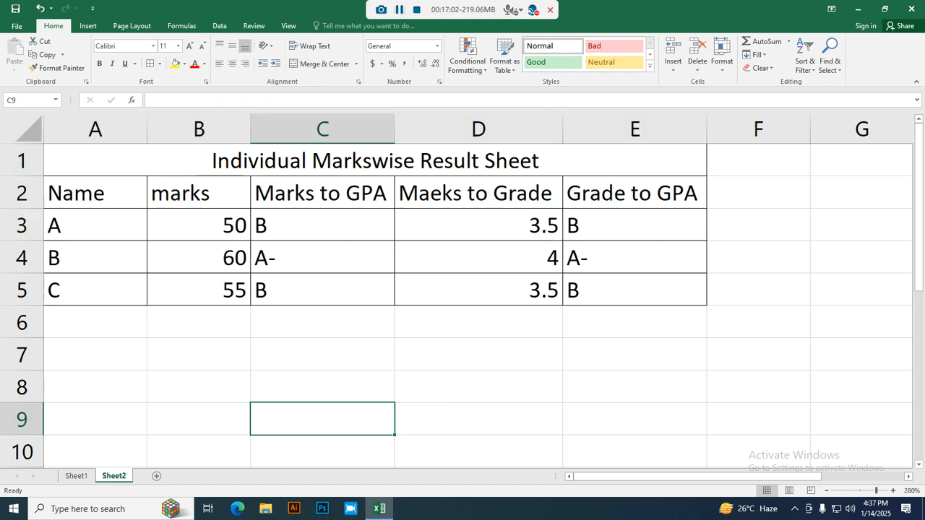
Look over the present and future value tables on Sheet1, and return to Sheet2
click(76, 476)
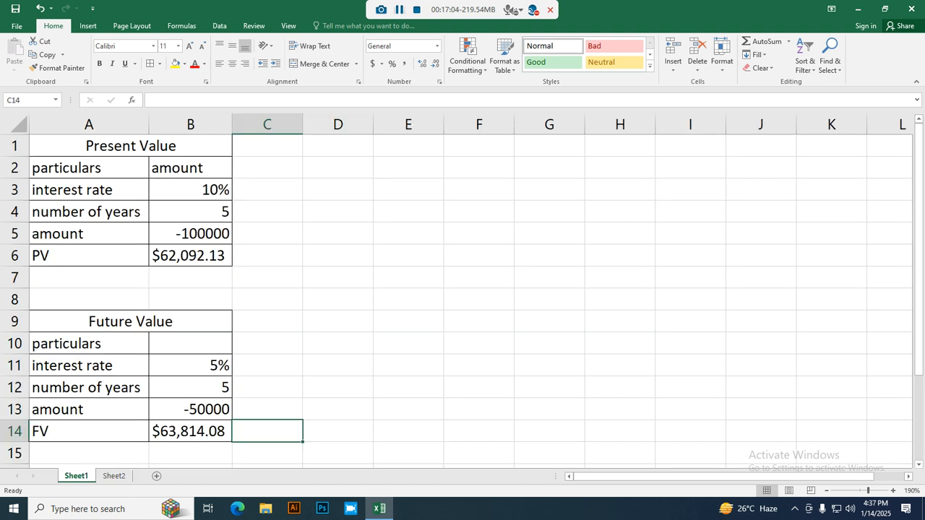
click(114, 477)
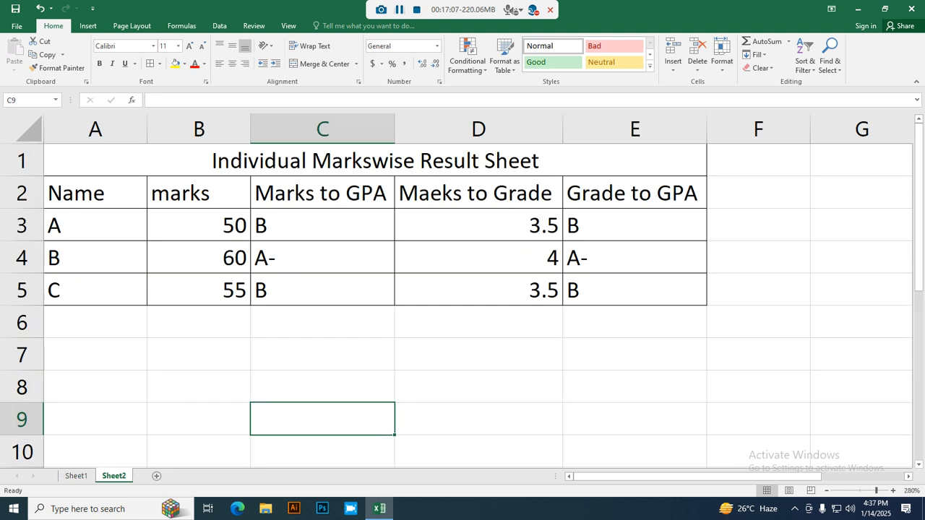